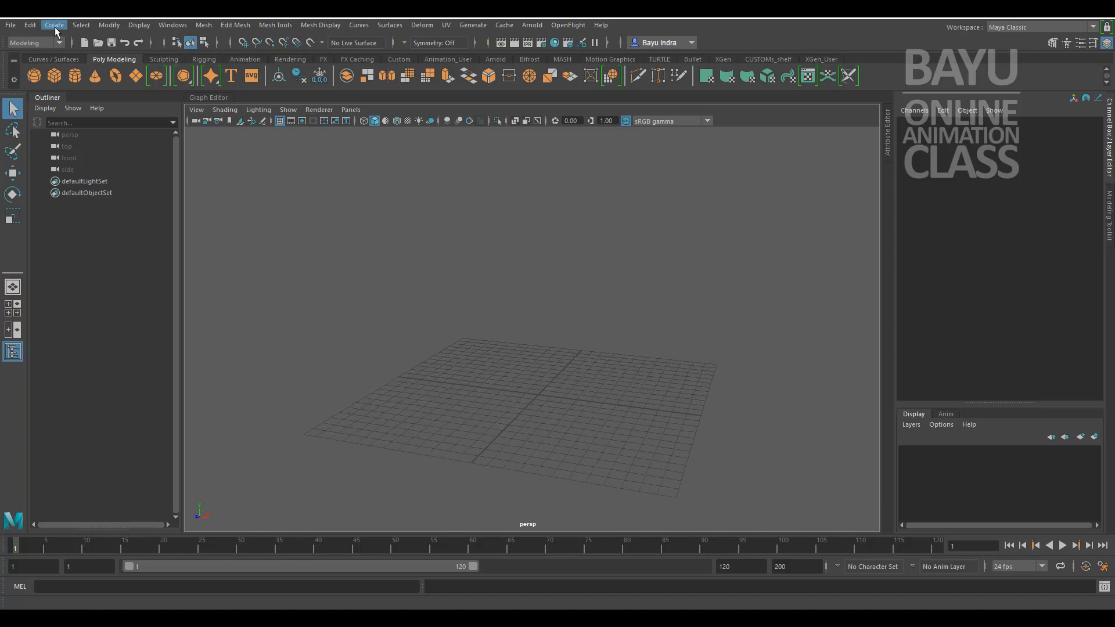
Create a polygon cylinder at the centre of the grid.
click(56, 27)
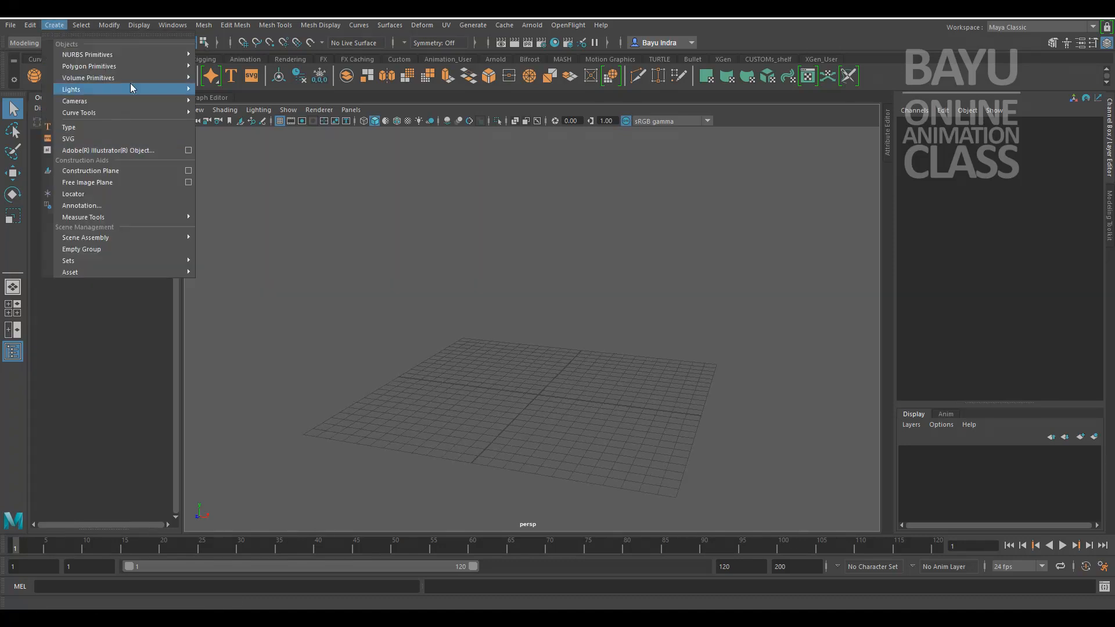
mouse_move(141, 68)
click(255, 100)
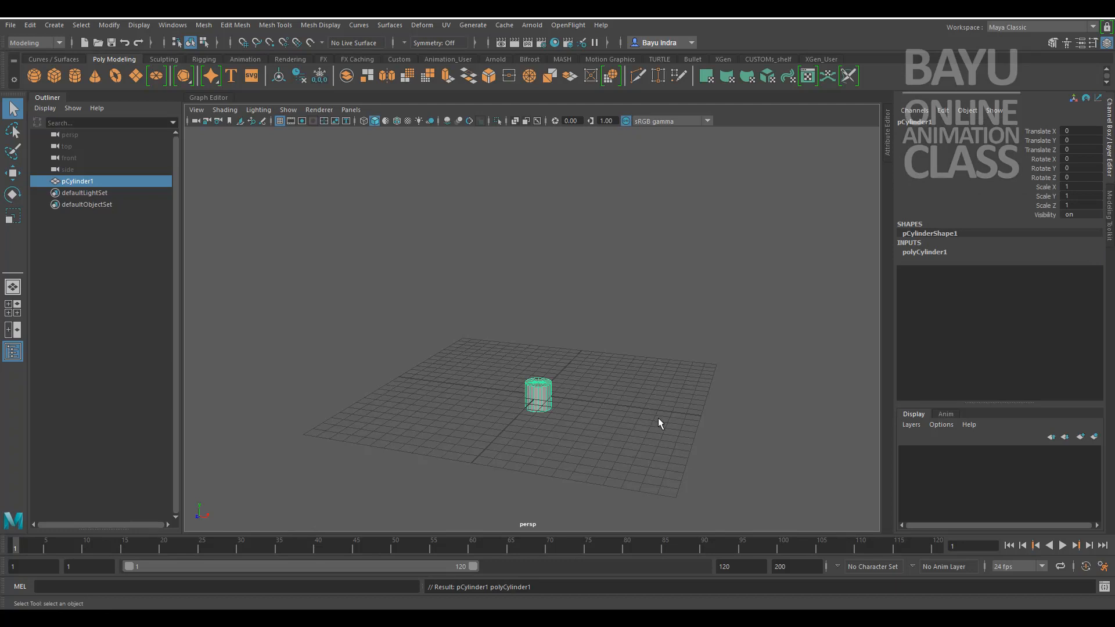
scroll(661, 396, down, 3)
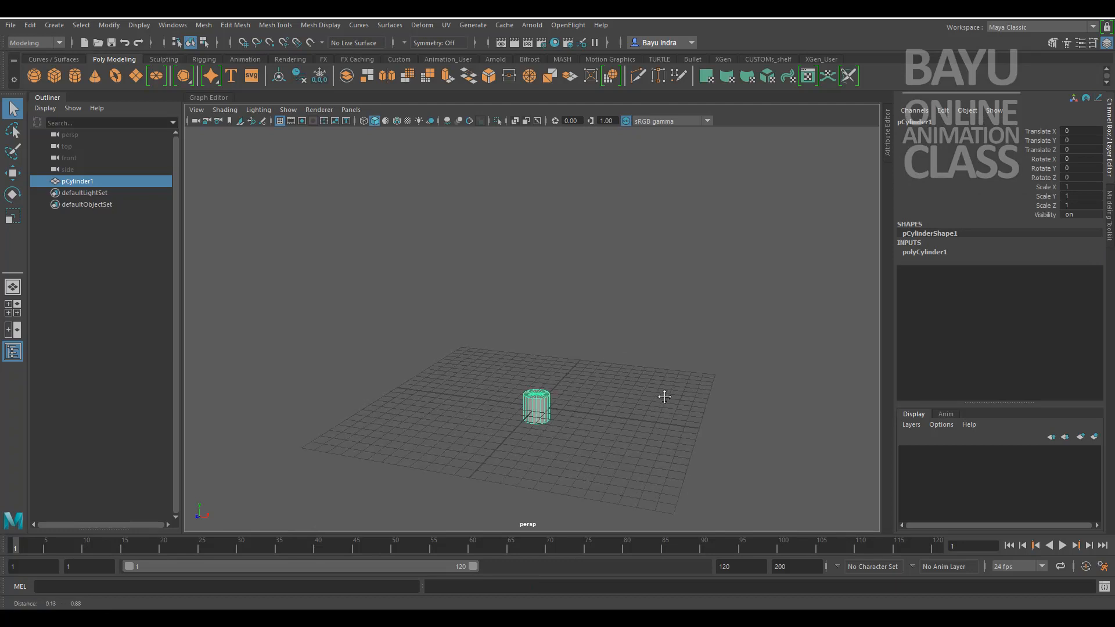
Set the cylinder's radius to 5 and its height to 12.
click(939, 254)
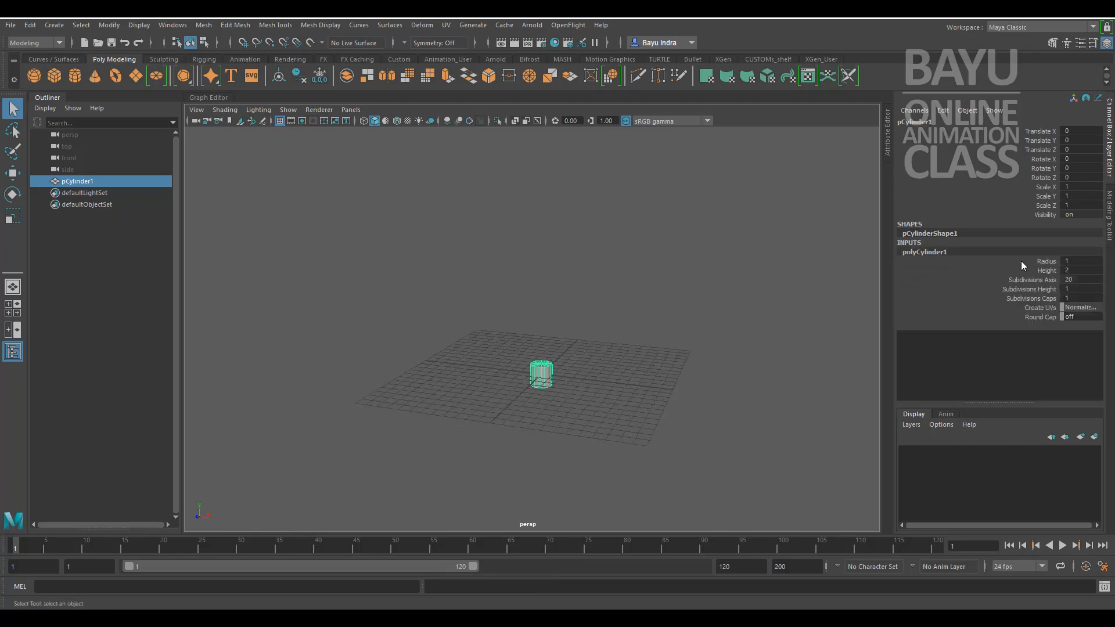
double_click(1078, 260)
key(Return)
double_click(1079, 271)
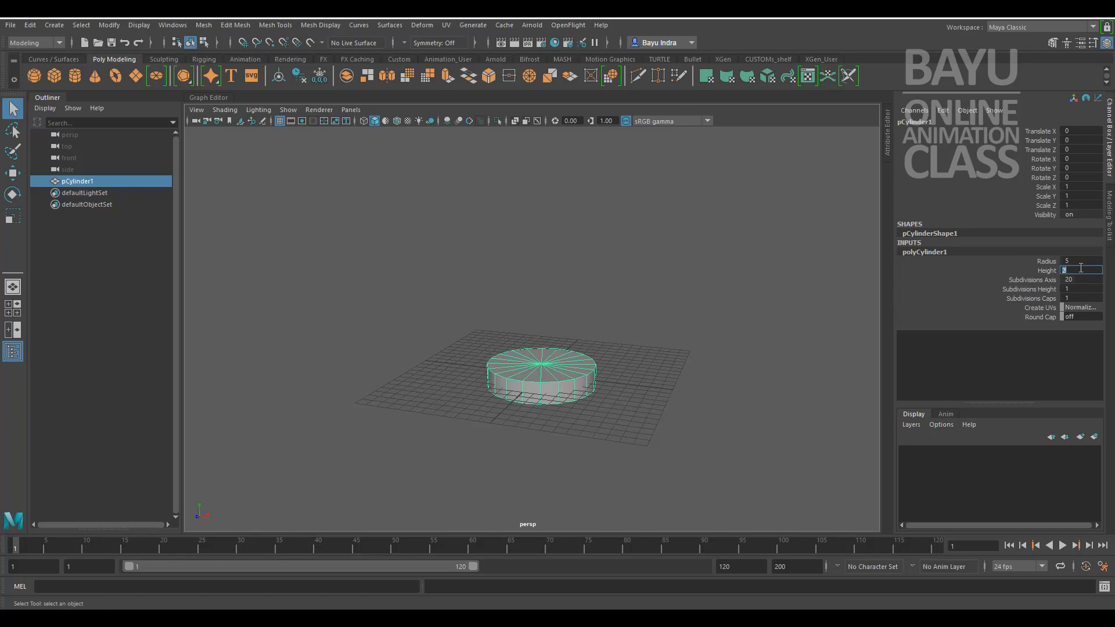
key(Return)
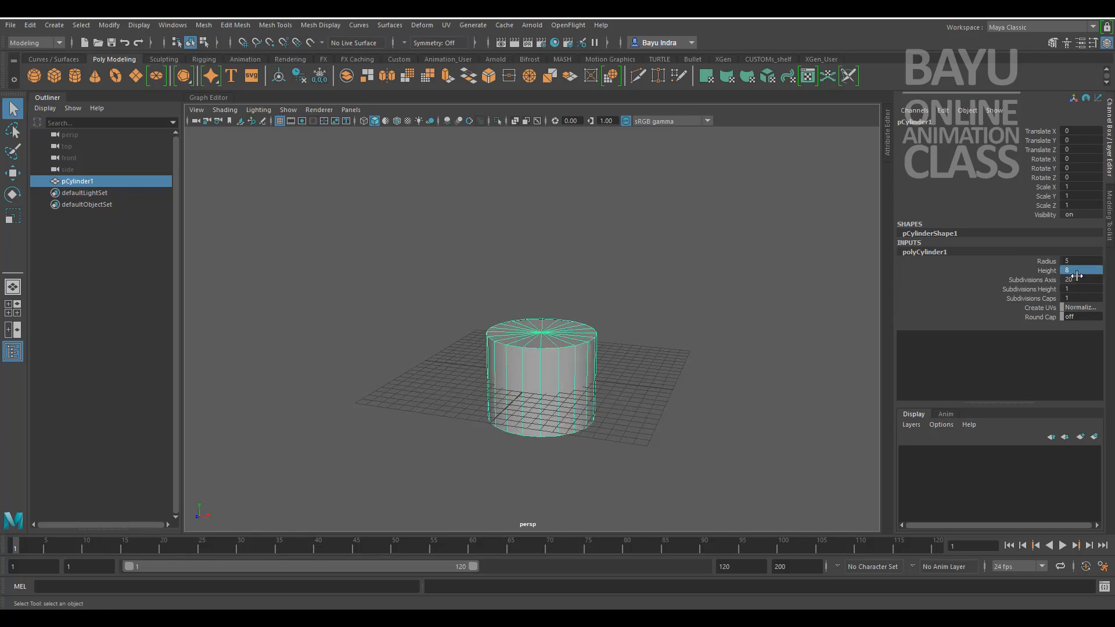
double_click(1079, 272)
key(Return)
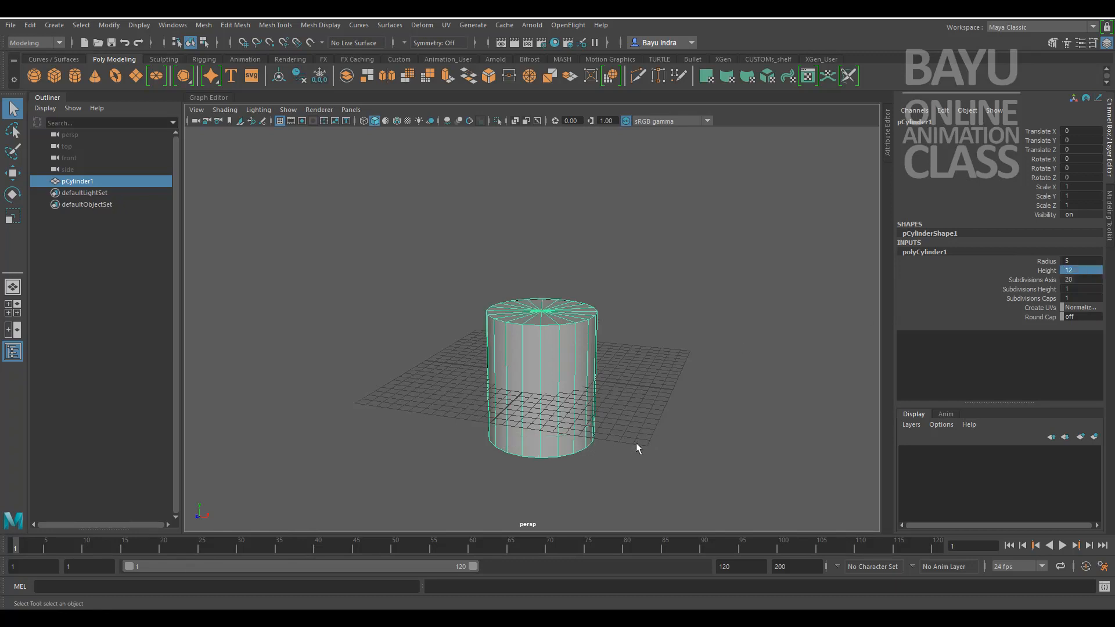
Raise the cylinder onto the grid by setting its Translate Y to 6.
alt+drag(597, 454, 606, 415)
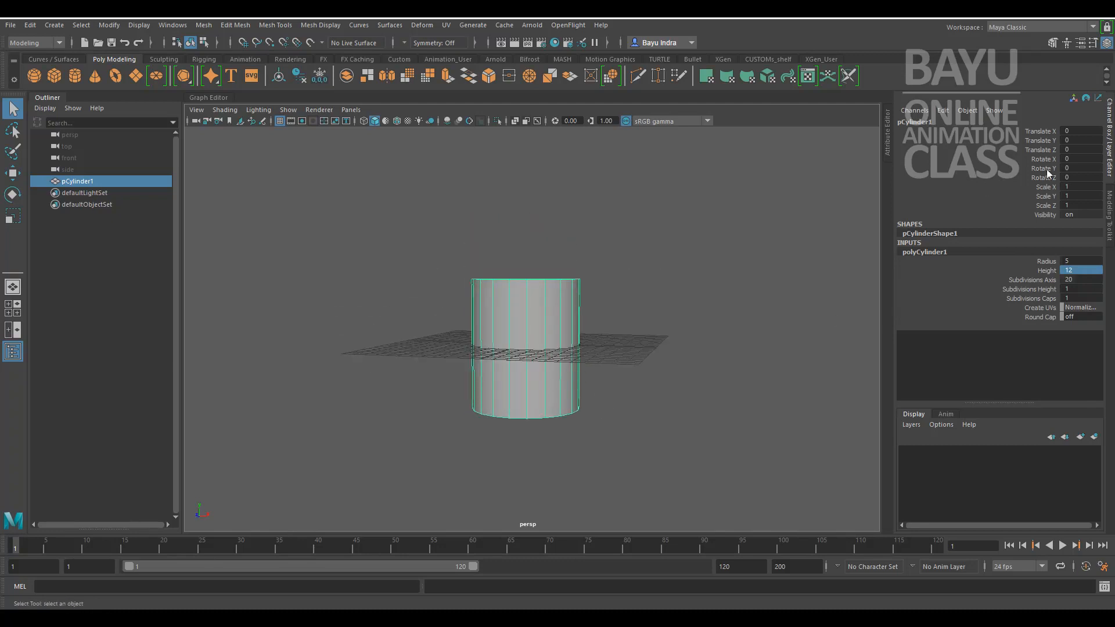
double_click(1083, 140)
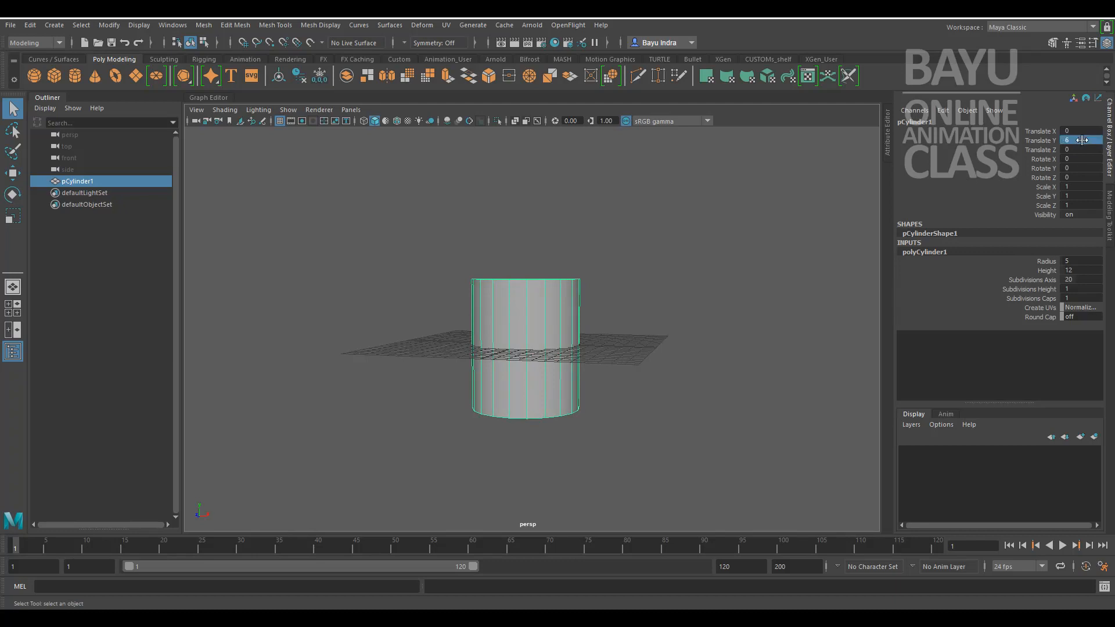
key(Return)
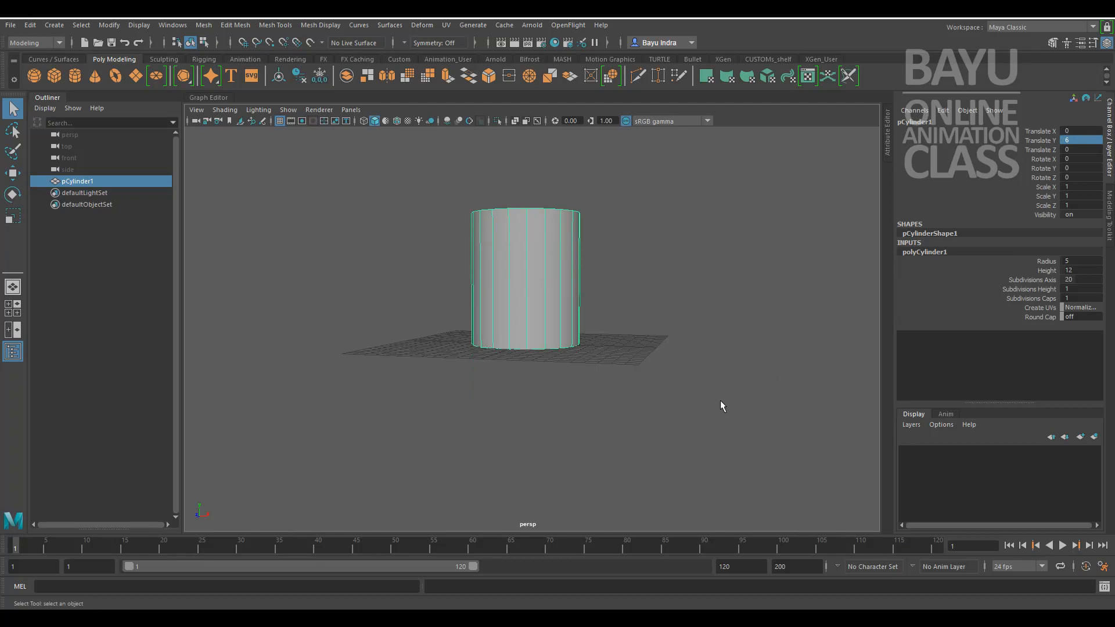
alt+middle_drag(567, 388, 555, 424)
alt+drag(563, 398, 583, 407)
scroll(584, 406, up, 3)
alt+middle_drag(580, 406, 578, 405)
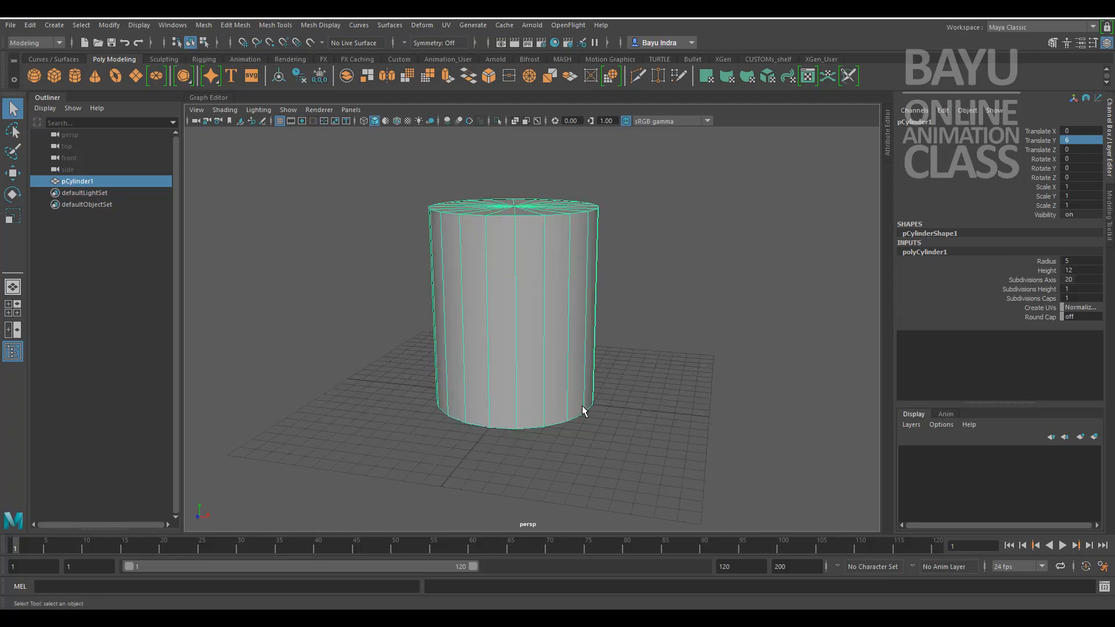
mouse_move(578, 405)
alt+mouse_down()
mouse_move(577, 435)
mouse_move(590, 406)
mouse_move(622, 389)
mouse_move(572, 423)
alt+mouse_up()
alt+drag(656, 435, 683, 427)
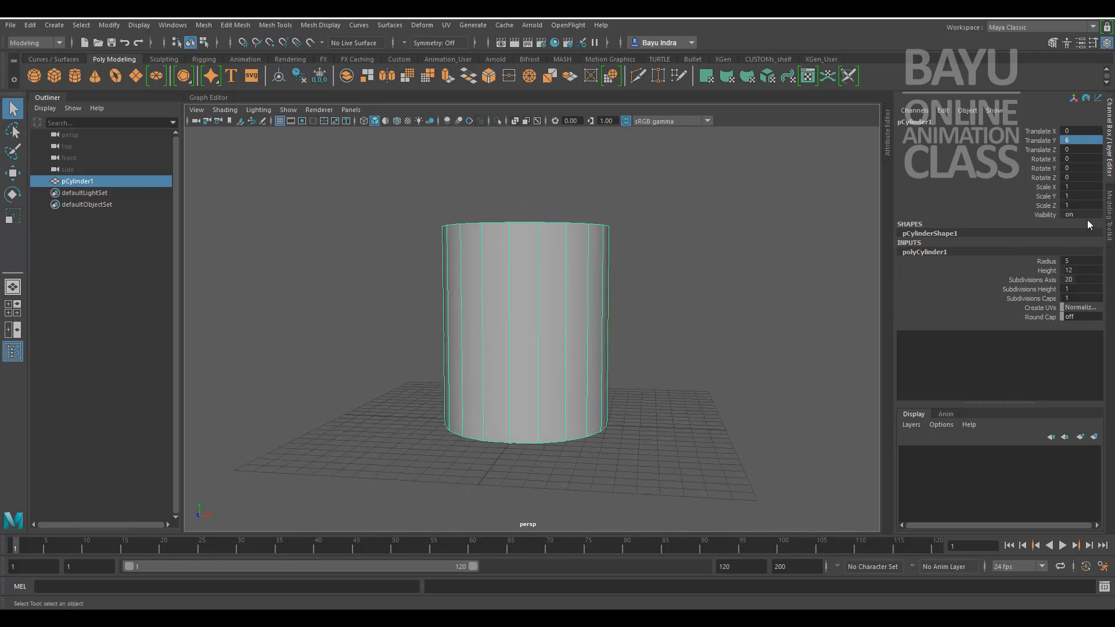
alt+middle_drag(675, 384, 690, 388)
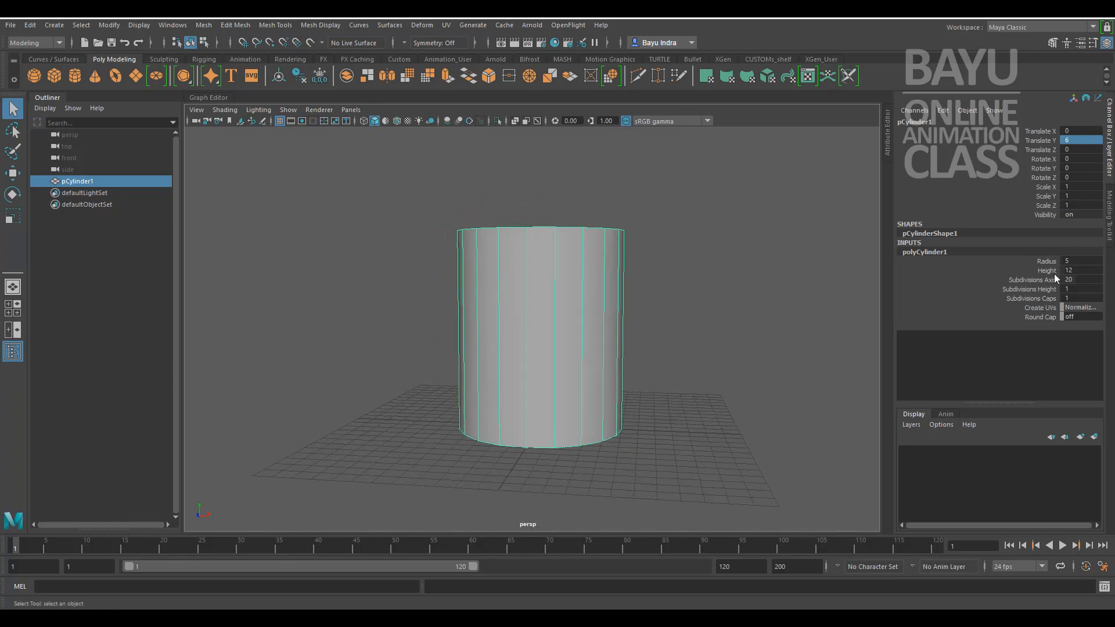
Set the cylinder's cap subdivisions to 0 and its axis subdivisions to 8.
double_click(1088, 298)
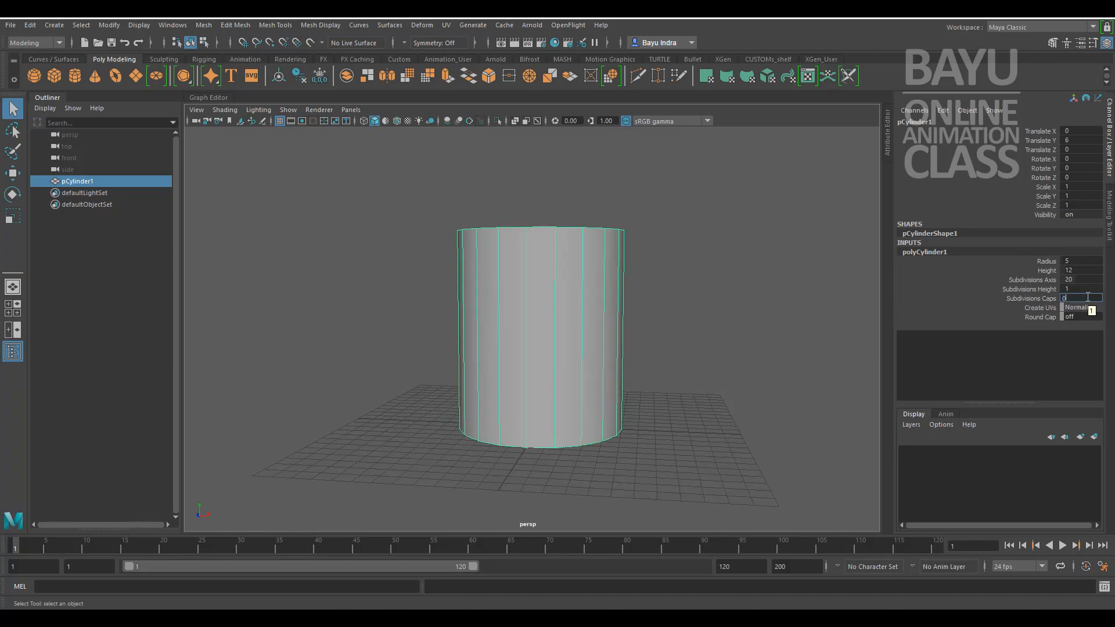
key(Return)
alt+drag(763, 310, 731, 340)
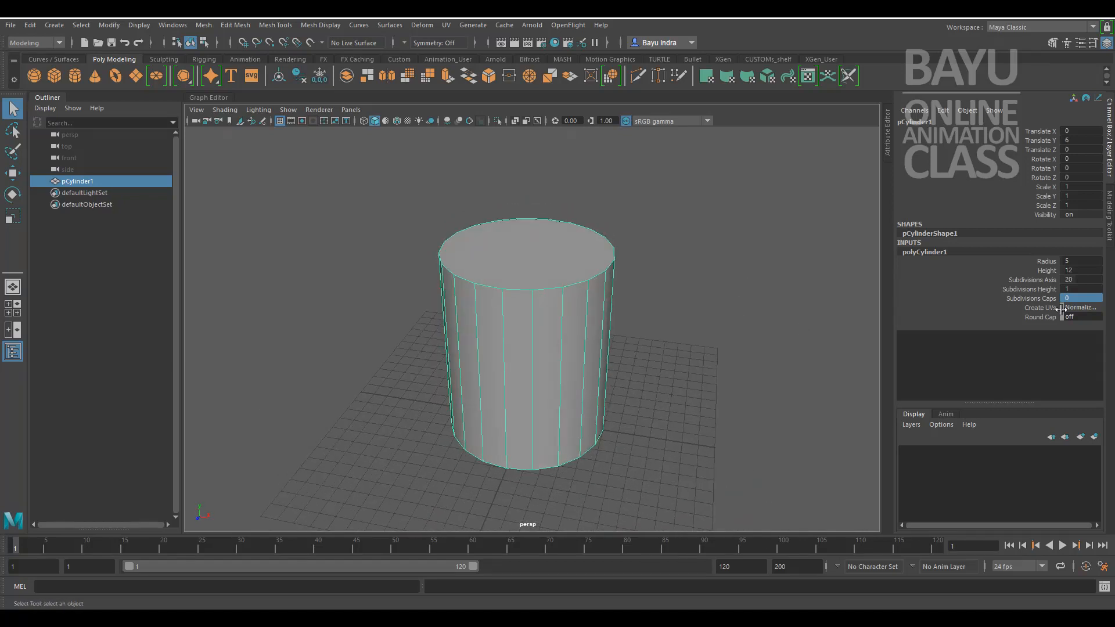
click(1084, 279)
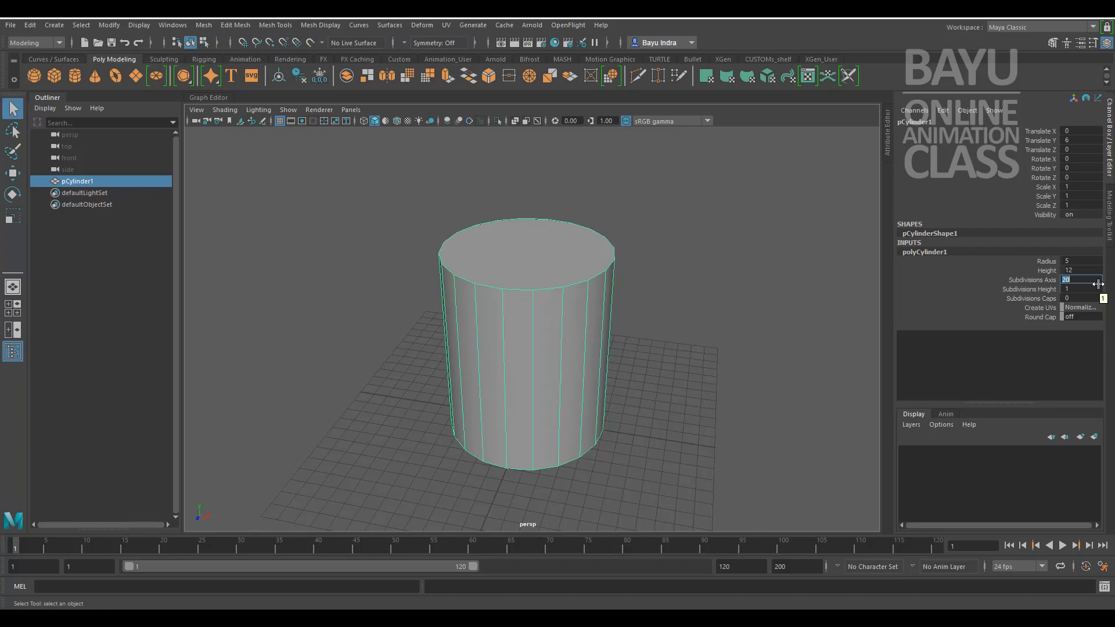
key(Return)
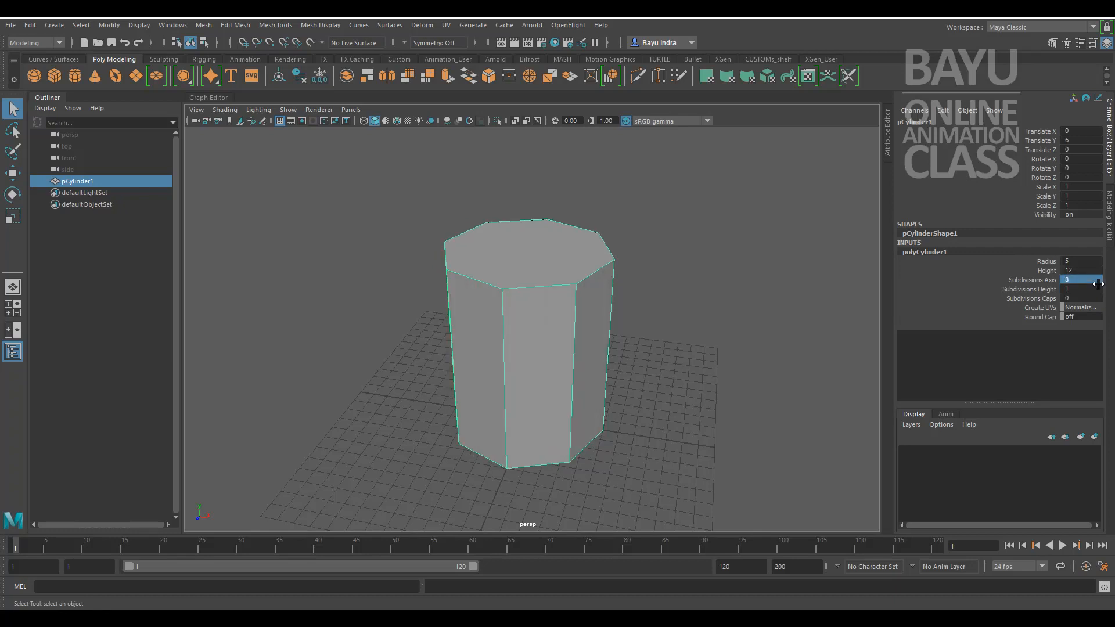
alt+drag(607, 393, 511, 238)
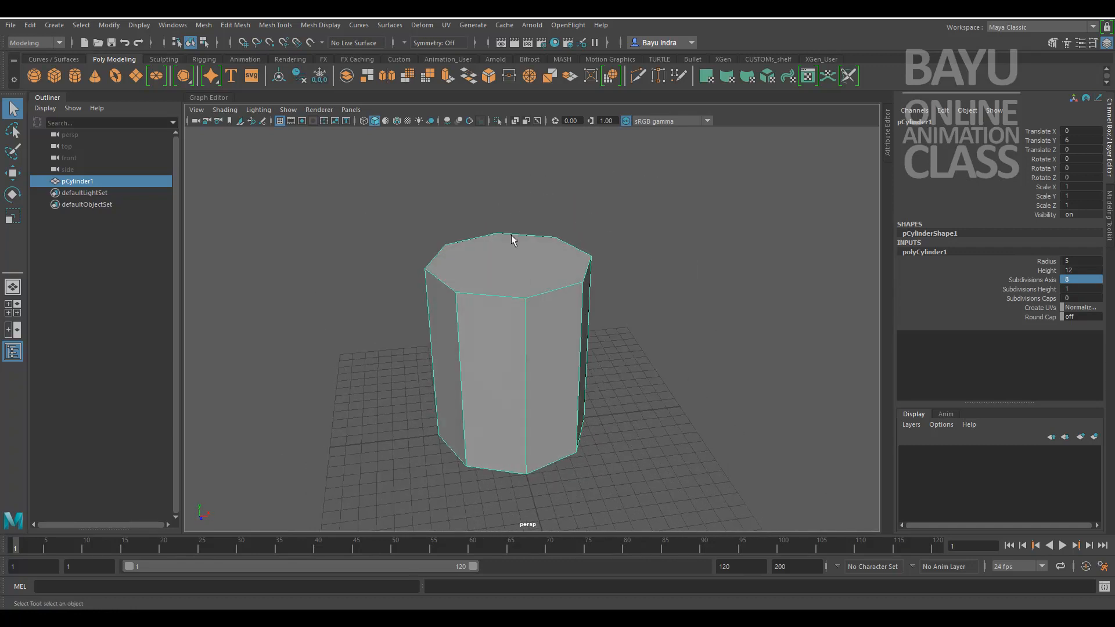
mouse_move(522, 365)
alt+mouse_down()
mouse_move(532, 366)
mouse_move(530, 346)
mouse_move(518, 363)
alt+mouse_up()
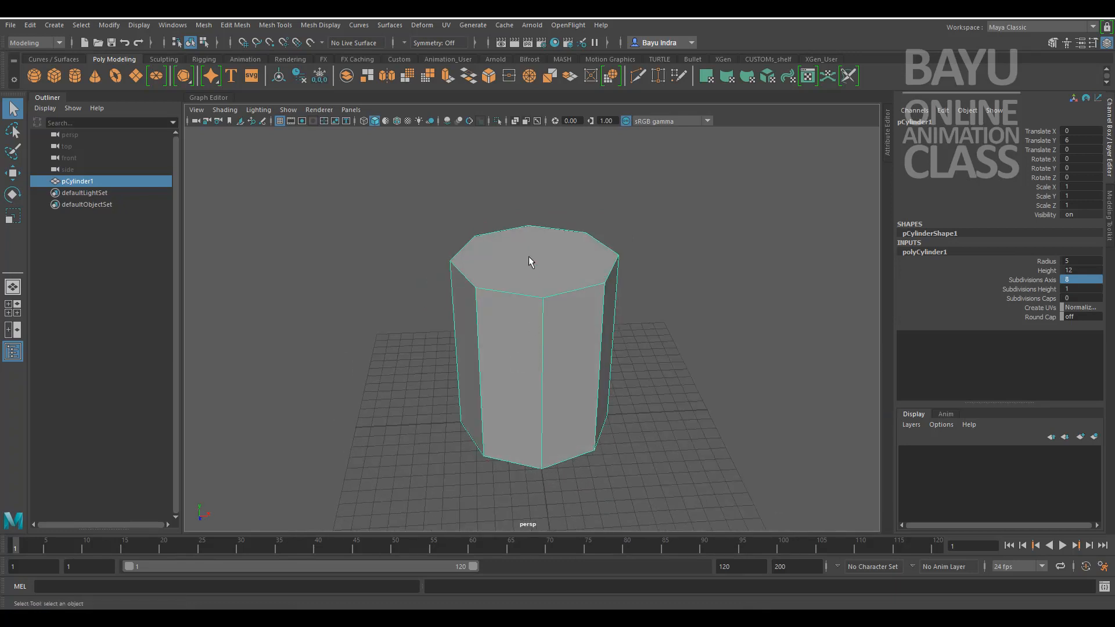
Select the cylinder's top cap face in face mode and extrude it with zero thickness.
right_drag(528, 256, 535, 286)
scroll(545, 338, up, 3)
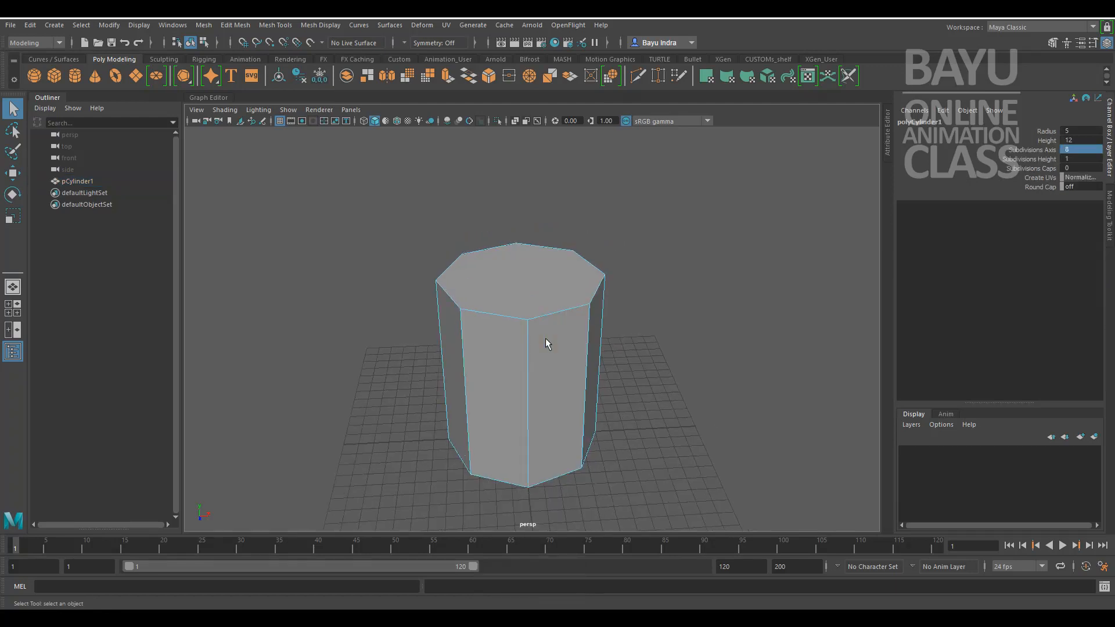
click(534, 287)
alt+middle_drag(691, 310, 693, 266)
mouse_move(664, 318)
alt+mouse_down()
mouse_move(667, 341)
mouse_move(670, 318)
alt+mouse_up()
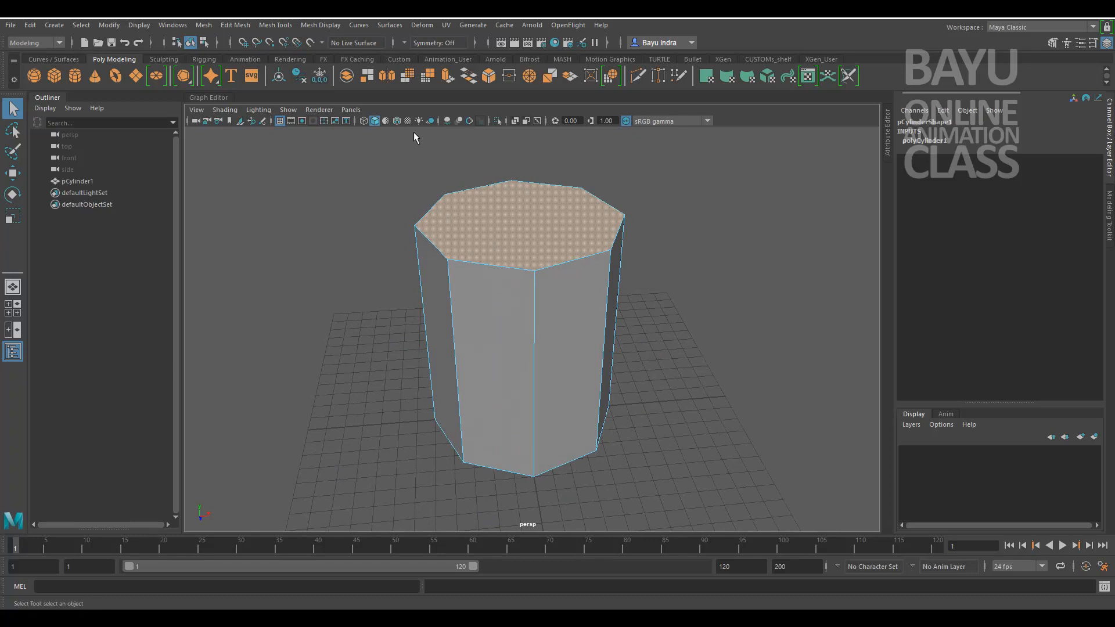
click(276, 25)
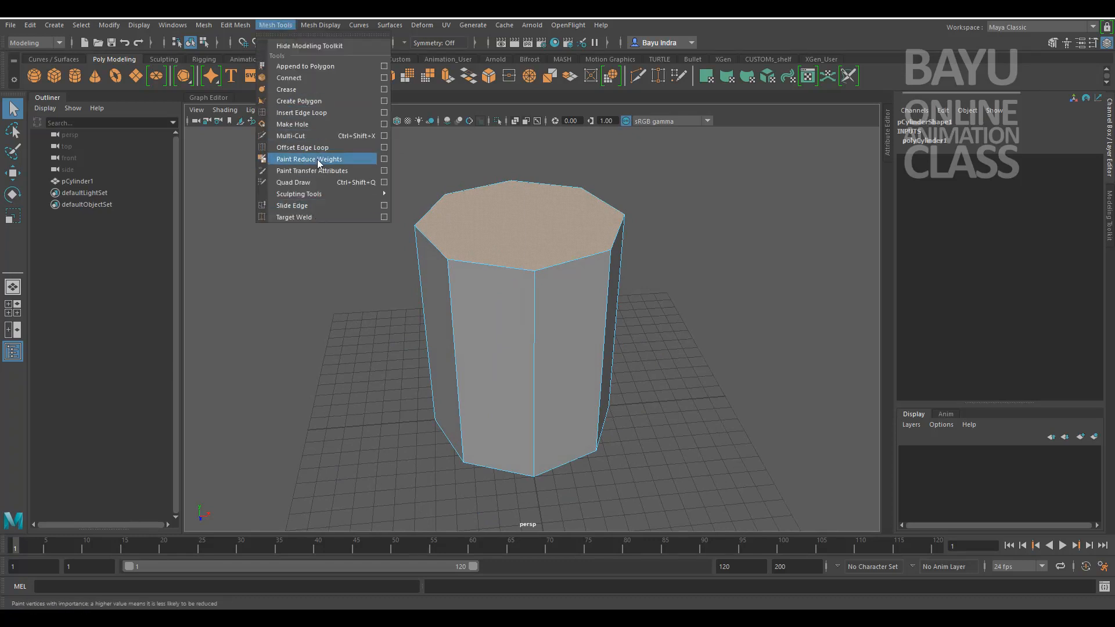
click(231, 27)
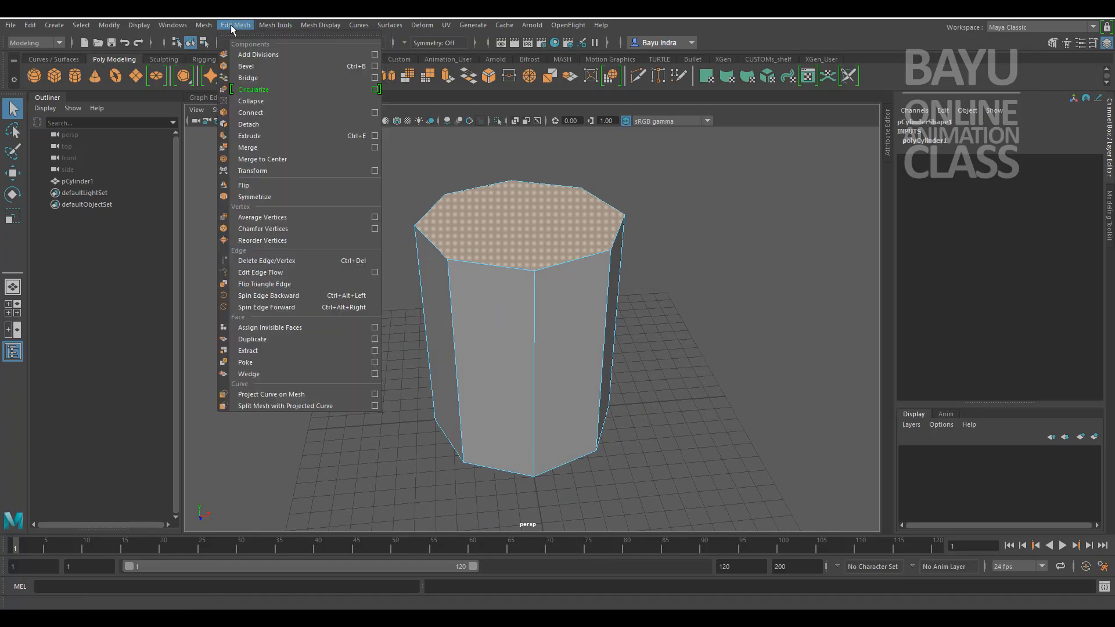
click(271, 138)
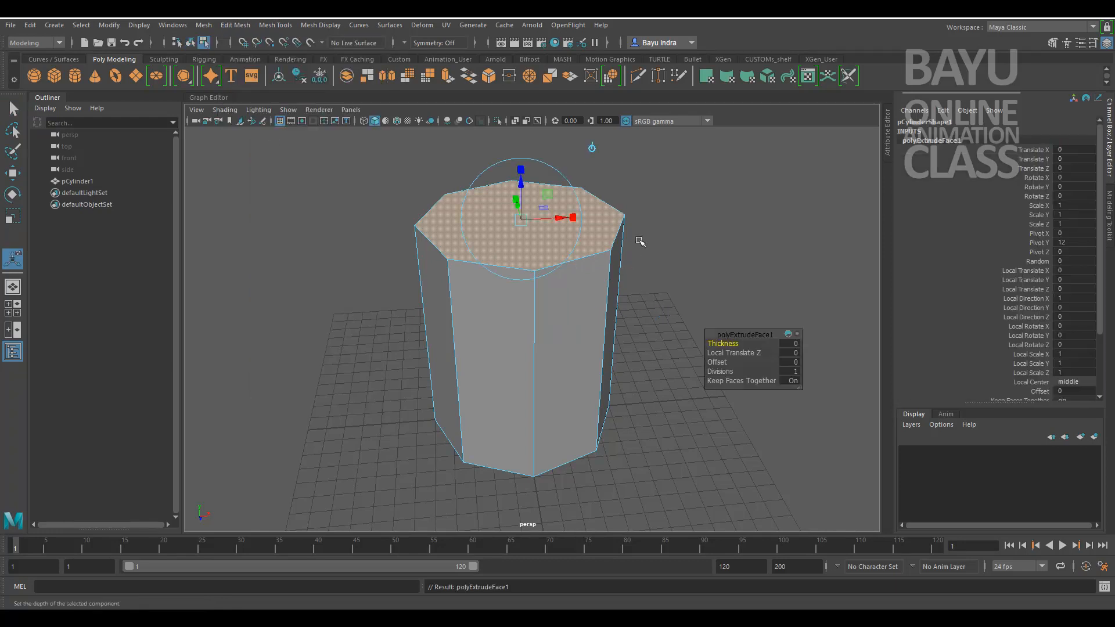
alt+middle_drag(638, 241, 632, 268)
alt+drag(627, 287, 652, 294)
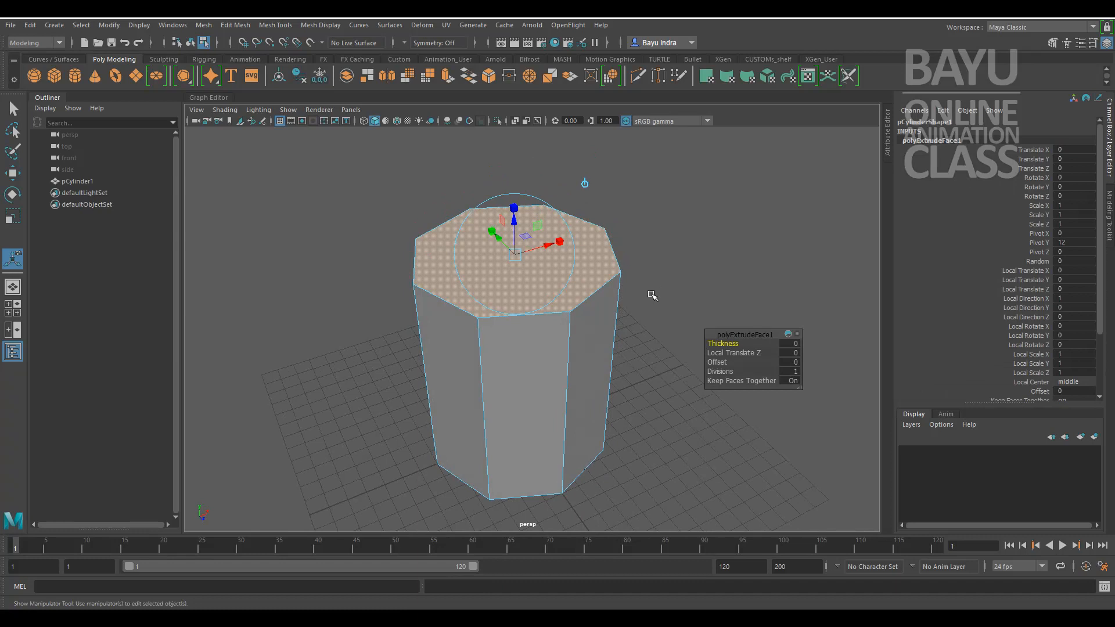
Scale the extruded top face uniformly inward to about 0.85 to form a rim.
click(13, 217)
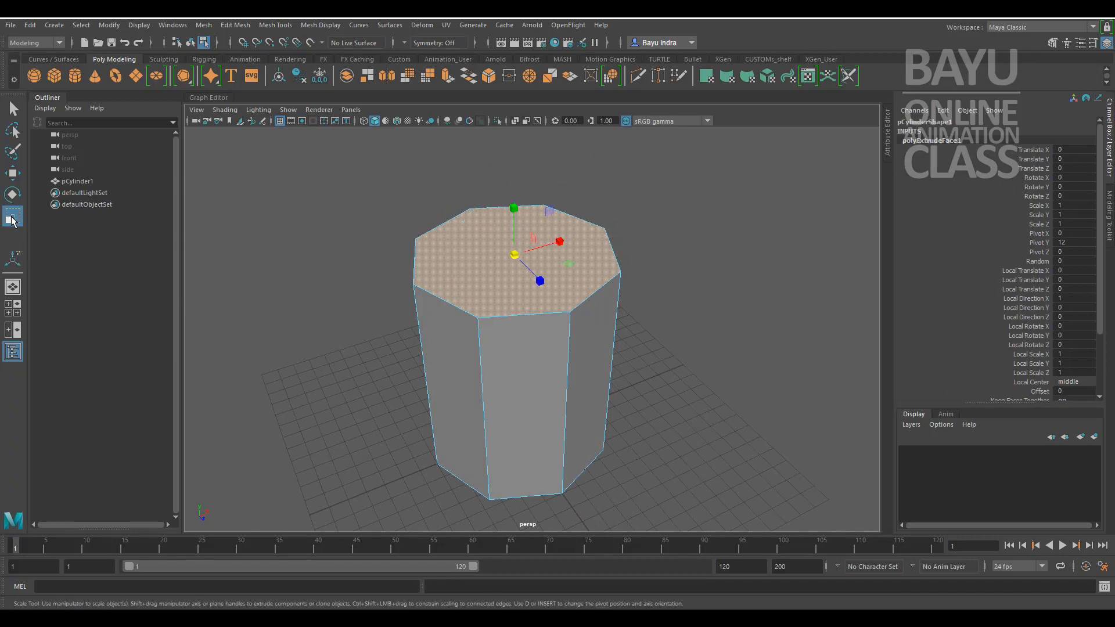
alt+middle_drag(481, 325, 447, 314)
alt+drag(447, 314, 473, 317)
drag(516, 255, 494, 267)
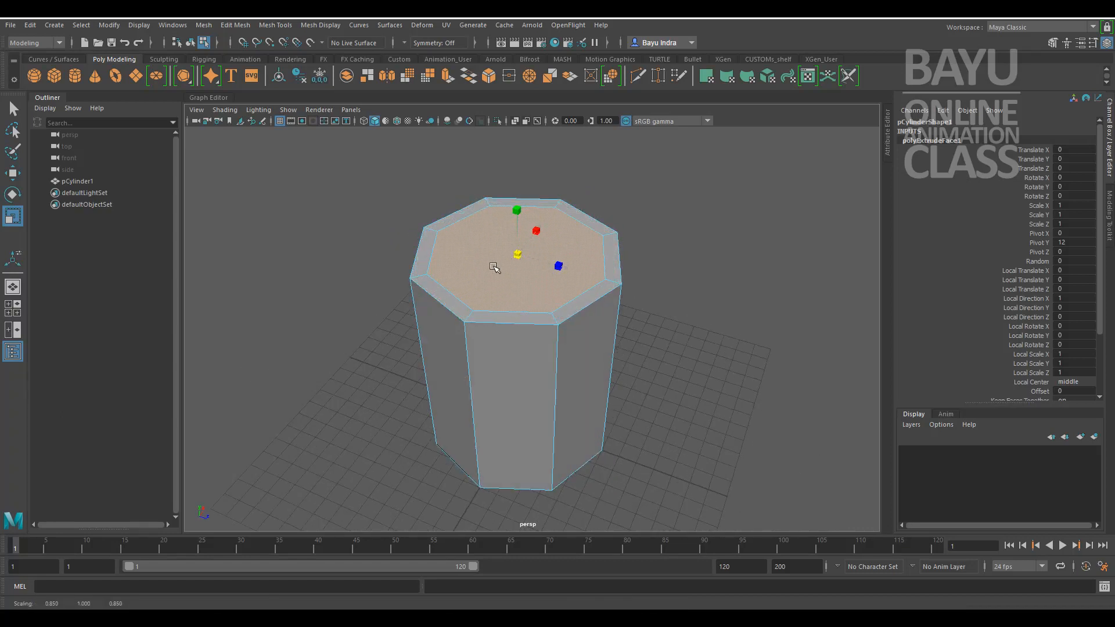
Extrude the inset top face again and move it straight down inside the cylinder to a height of about 7.4.
alt+drag(660, 405, 523, 313)
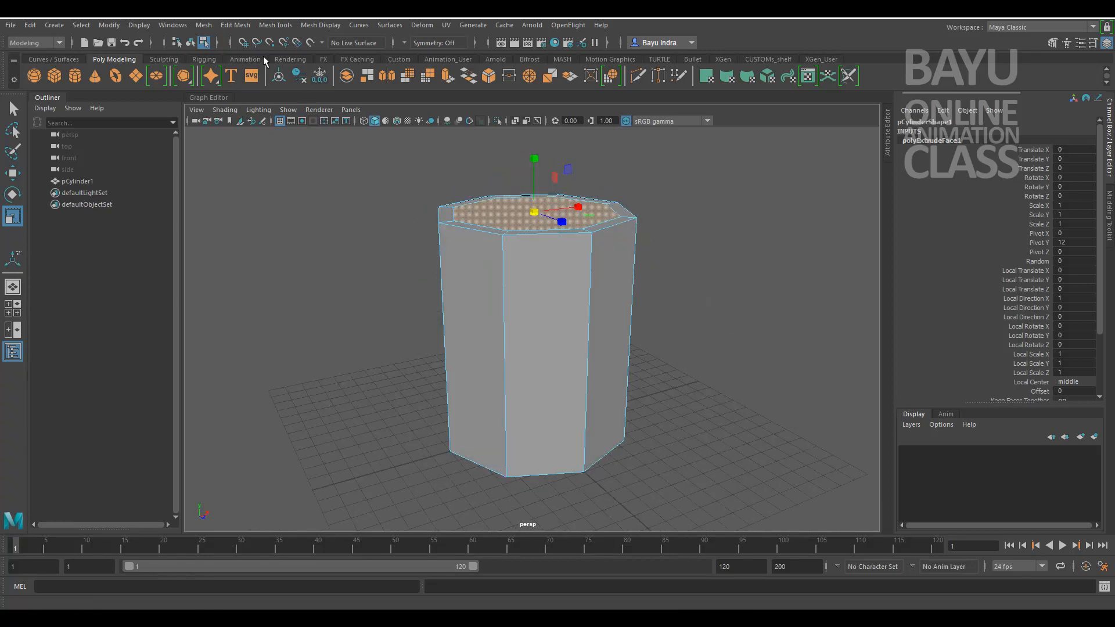
click(235, 25)
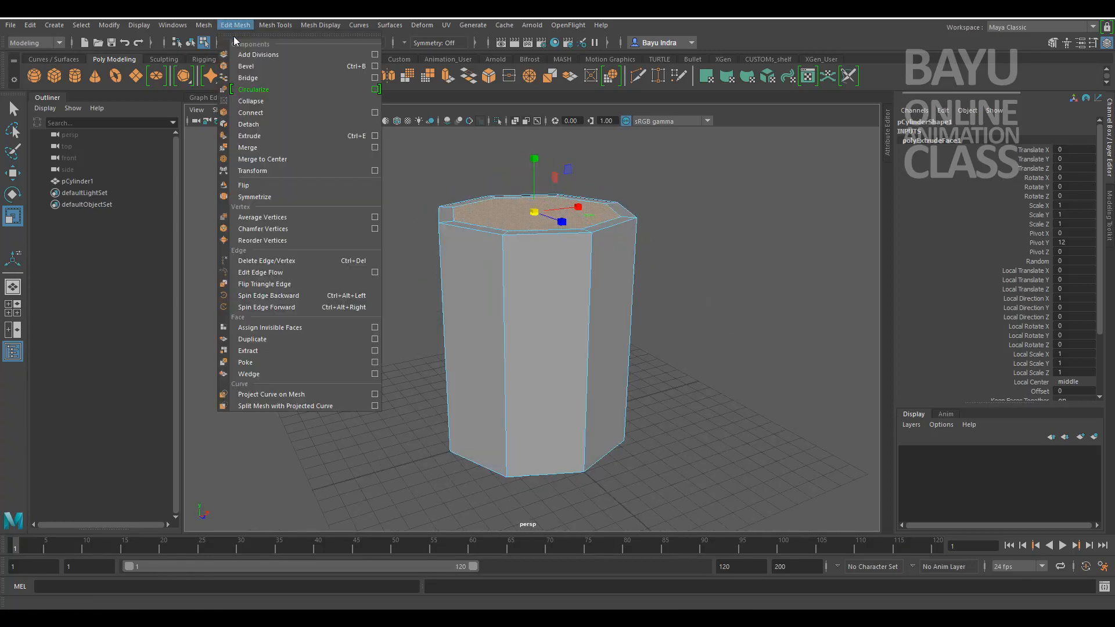
click(272, 135)
alt+drag(551, 304, 526, 317)
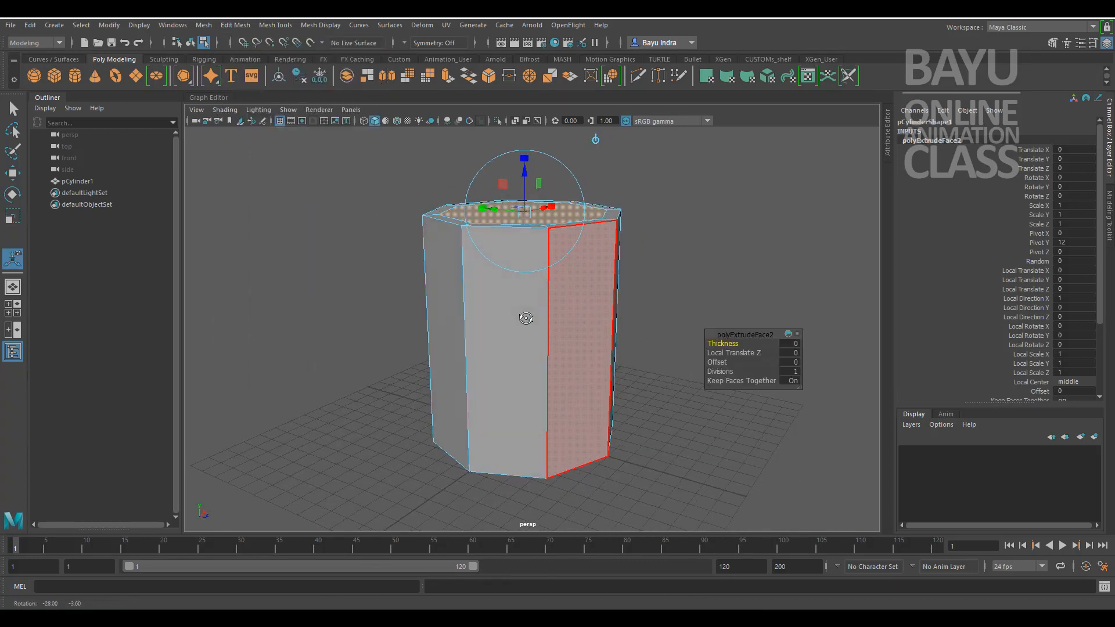
click(13, 173)
alt+drag(577, 269, 515, 294)
drag(487, 172, 507, 266)
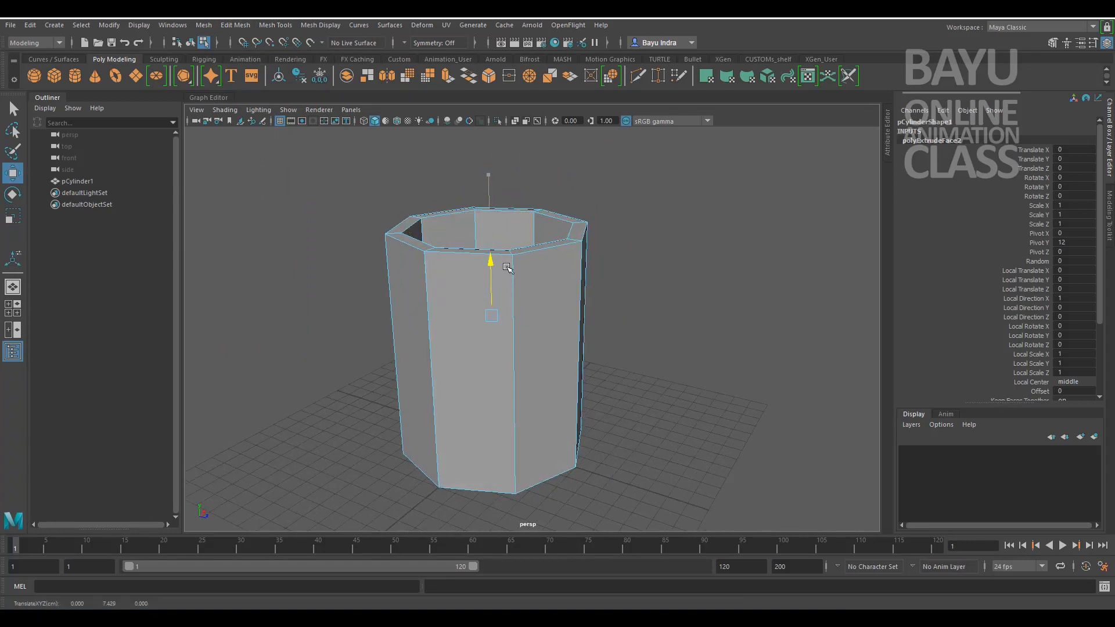
Switch to wireframe display and lower the inner face to a height of about 1.5 near the cylinder's base.
key(4)
alt+middle_drag(604, 385, 681, 373)
alt+drag(680, 373, 639, 348)
drag(552, 224, 552, 335)
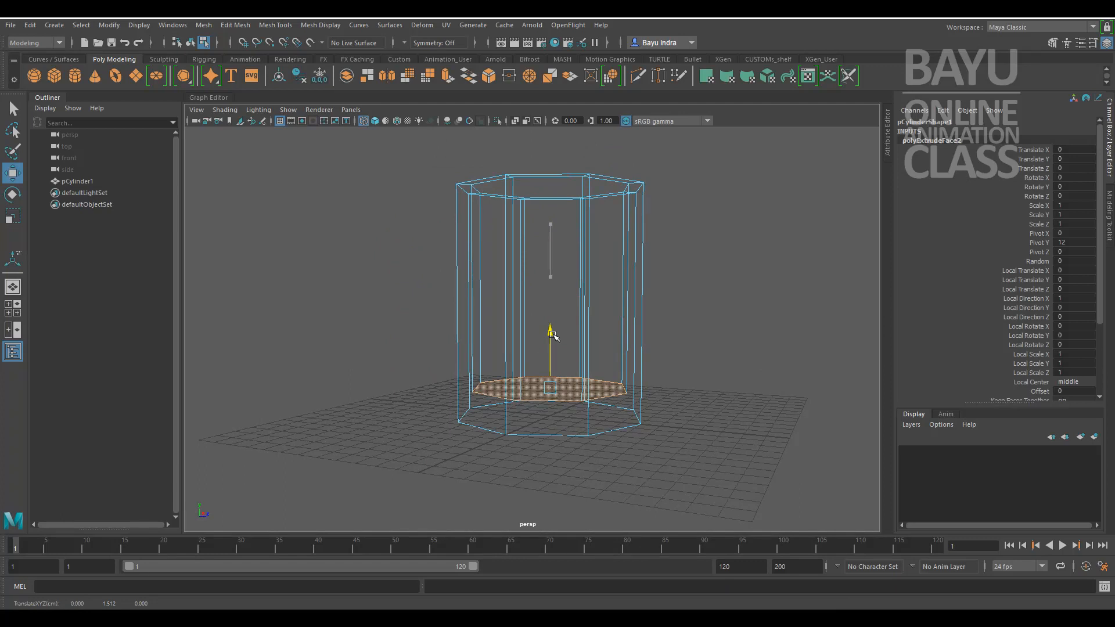
Extrude the inner floor face of the cylinder with zero thickness and scale it slightly inward to form an inset ring.
mouse_move(638, 386)
alt+mouse_down()
mouse_move(697, 447)
mouse_move(598, 361)
mouse_move(609, 391)
mouse_move(647, 368)
mouse_move(627, 378)
mouse_move(628, 362)
mouse_move(634, 398)
mouse_move(622, 296)
mouse_move(620, 353)
mouse_move(637, 365)
alt+mouse_up()
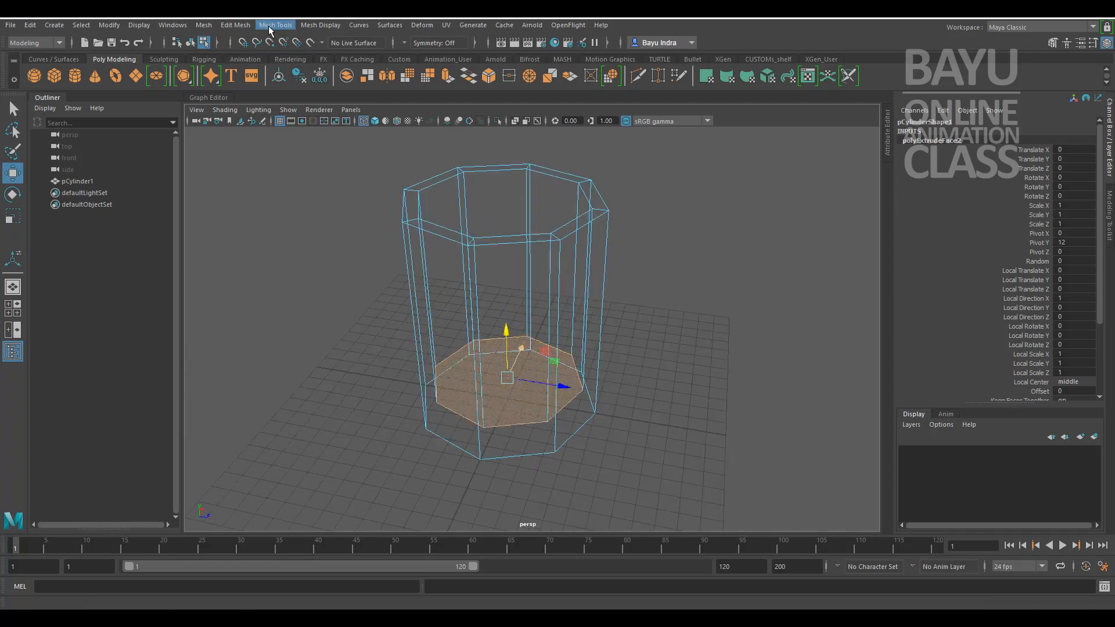
click(236, 25)
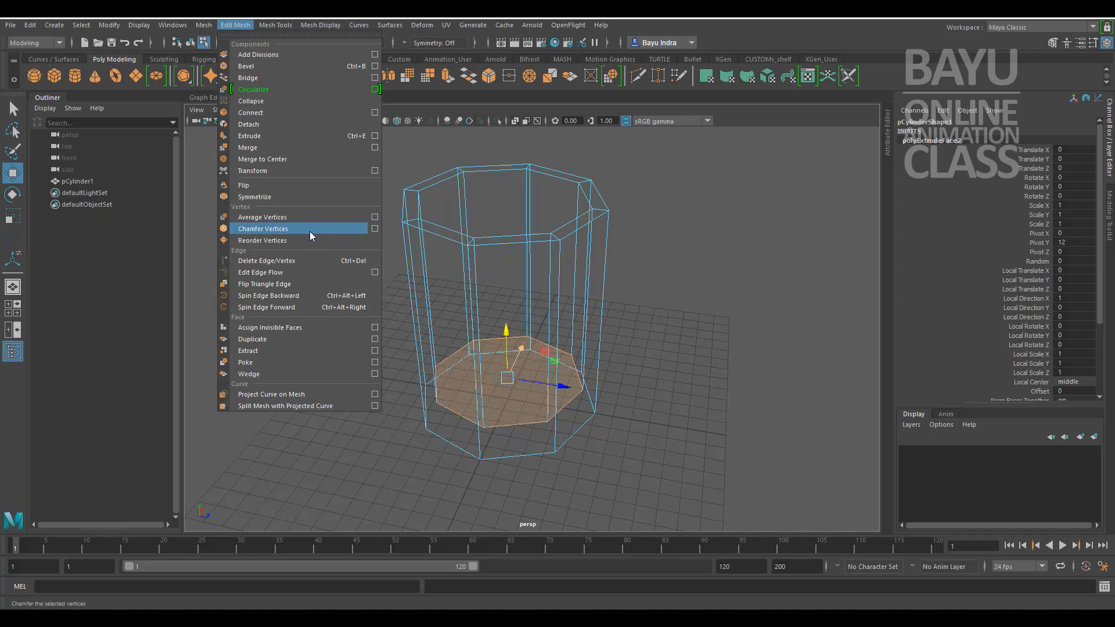
click(288, 137)
scroll(600, 378, up, 5)
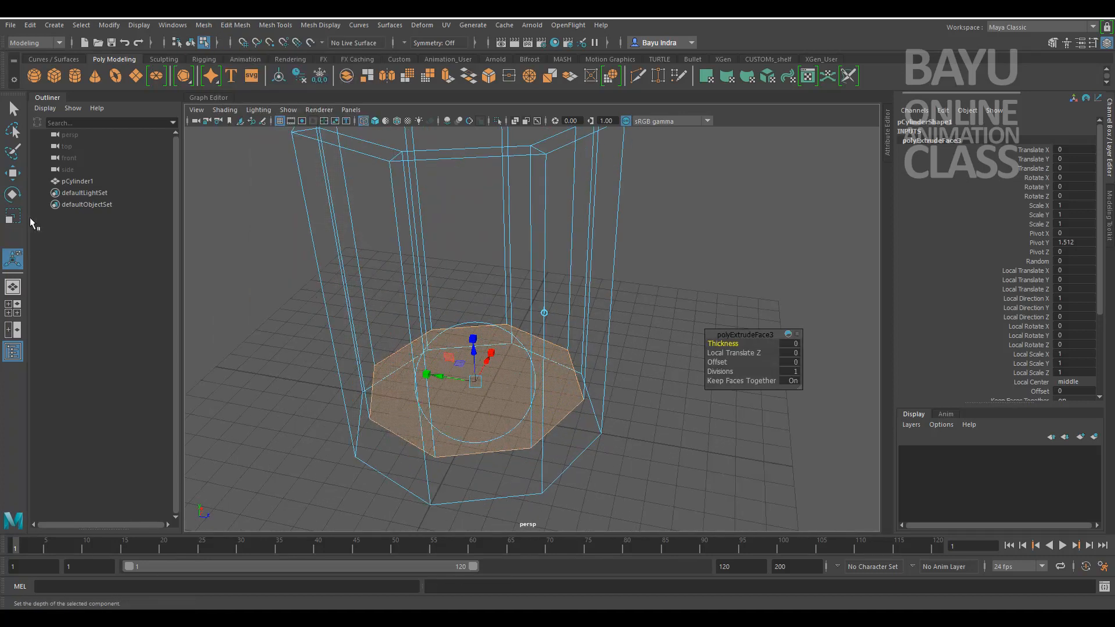
click(15, 217)
alt+drag(523, 406, 472, 374)
alt+drag(577, 412, 640, 388)
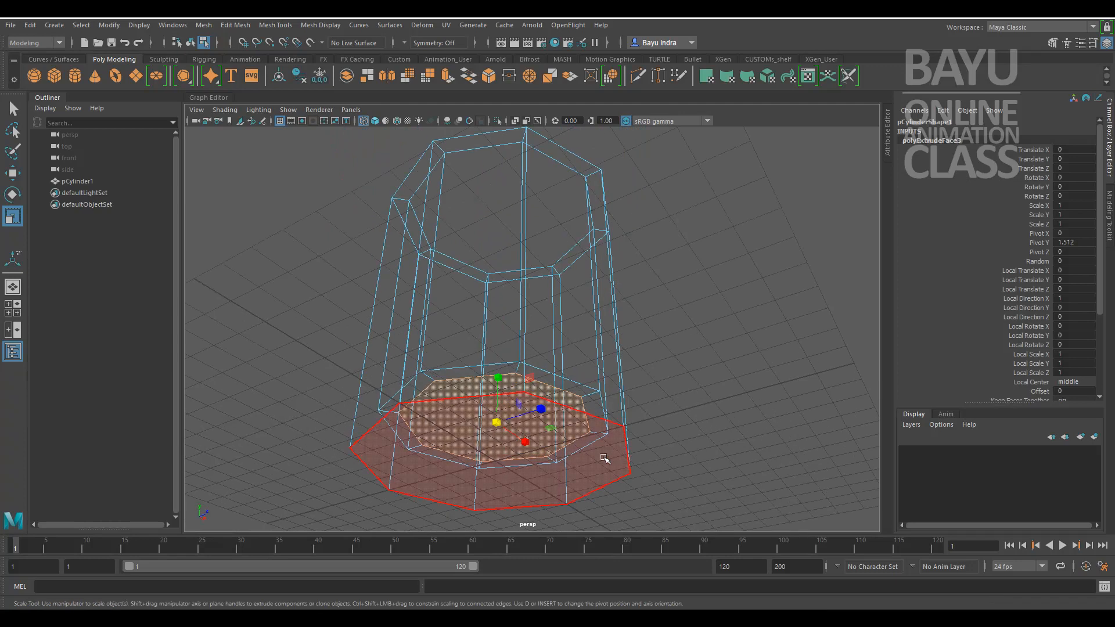
Extrude the cylinder's outer bottom face with zero thickness and scale it slightly inward to form a matching ring.
click(603, 458)
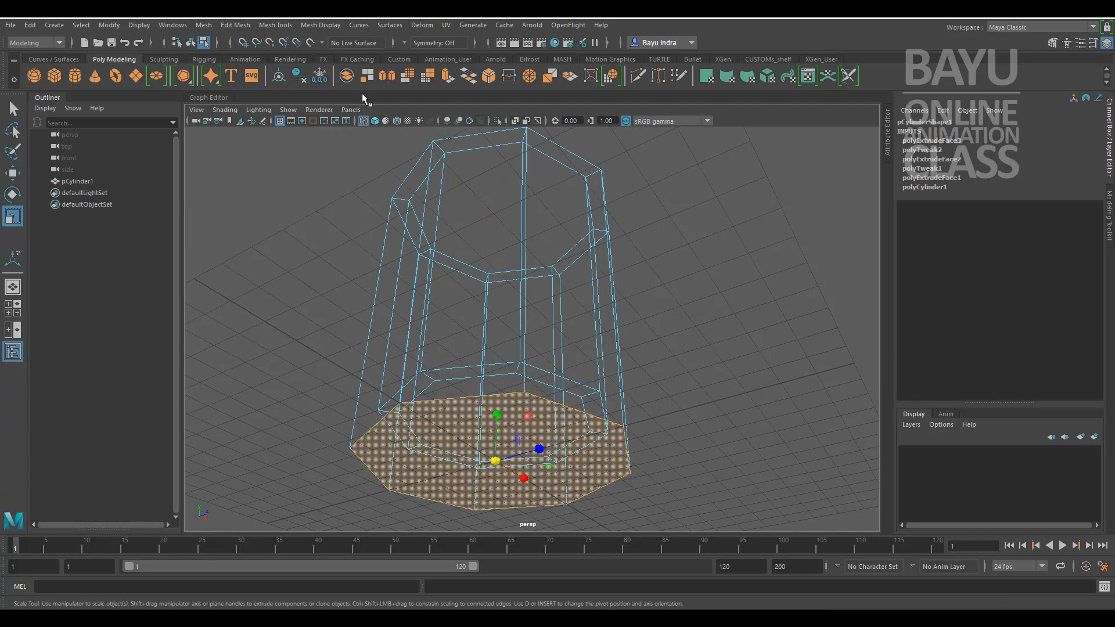
click(274, 27)
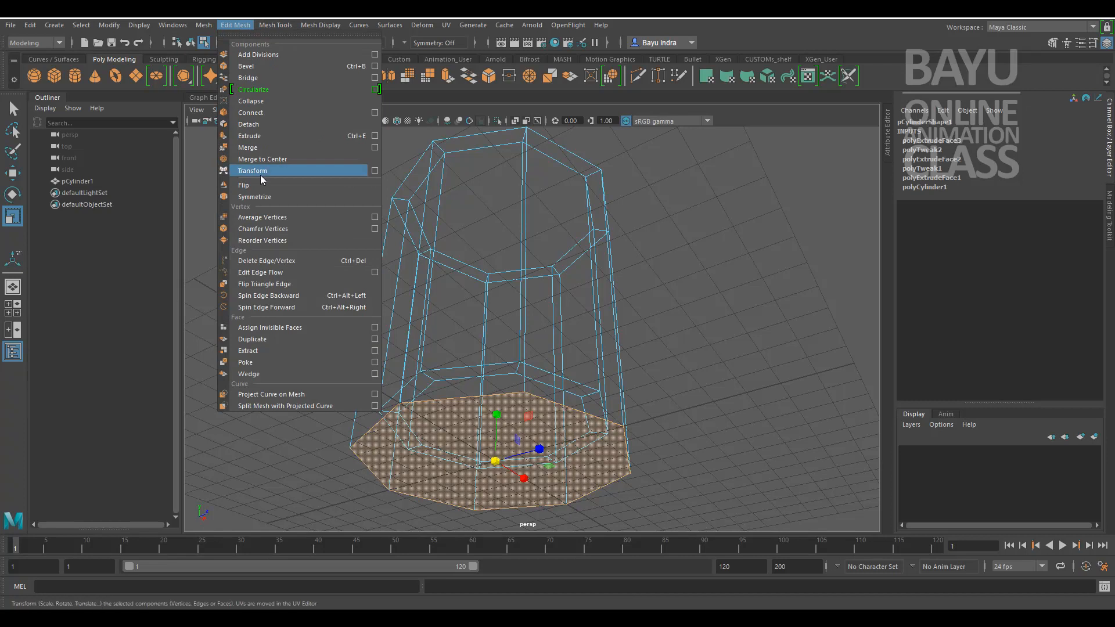
click(262, 135)
alt+middle_drag(667, 447, 664, 391)
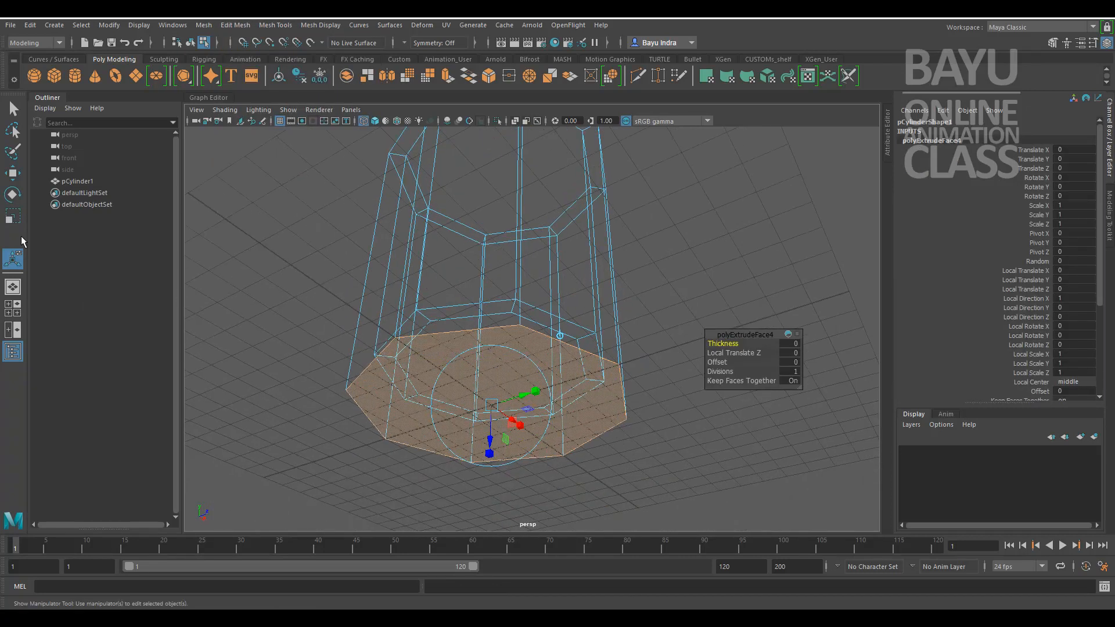
click(16, 220)
mouse_move(491, 409)
mouse_down()
mouse_move(459, 411)
mouse_move(471, 420)
mouse_move(460, 426)
mouse_move(474, 418)
mouse_up()
alt+drag(542, 312, 546, 321)
alt+middle_drag(547, 321, 553, 382)
alt+drag(553, 383, 547, 416)
Return to object mode and create a Subdiv Proxy of the container with exponential subdivision, no mirroring and the proxy shader set to Keep.
right_drag(470, 195, 503, 177)
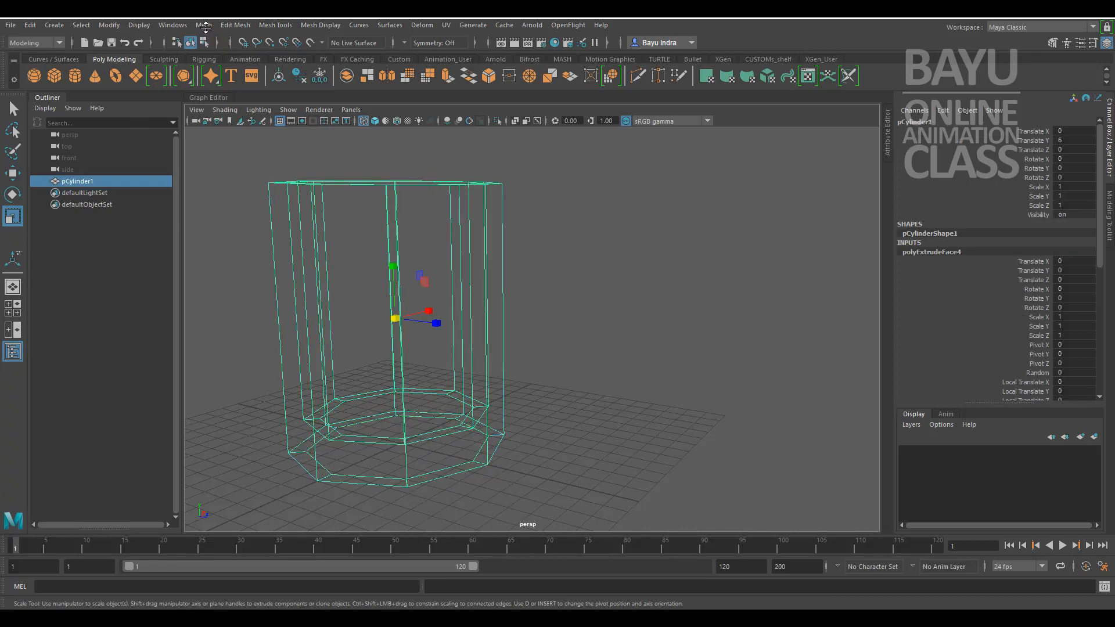
click(204, 25)
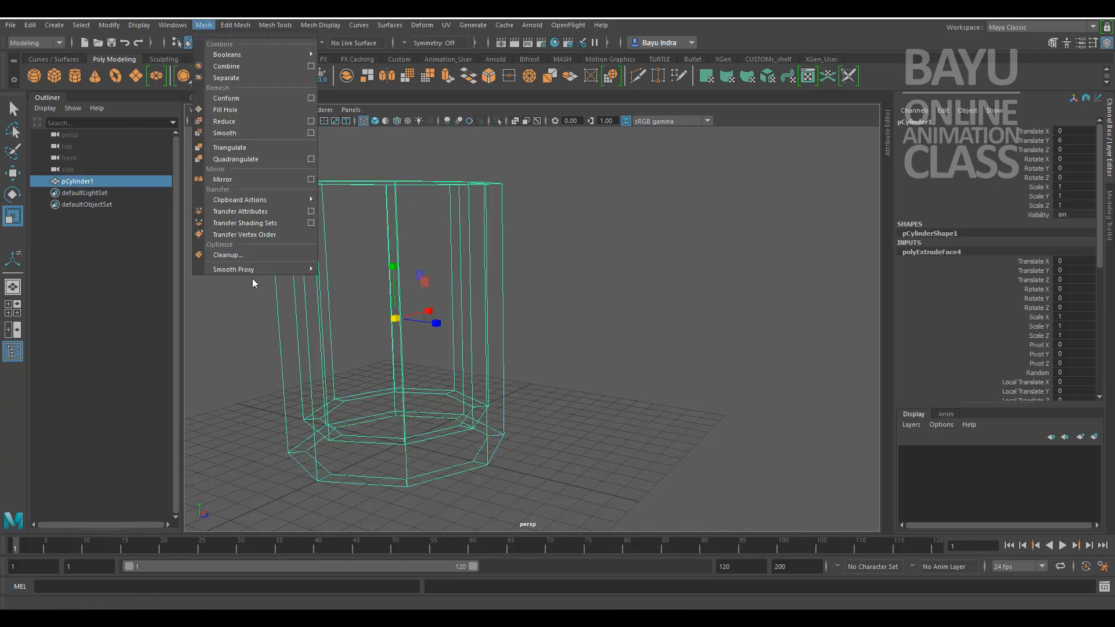
mouse_move(255, 273)
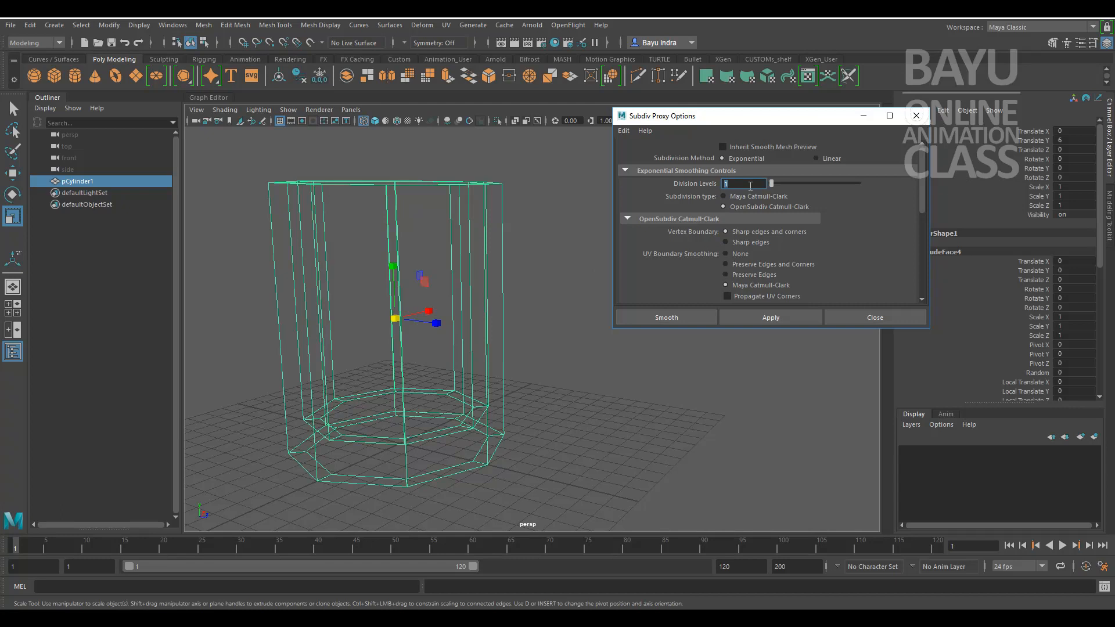
drag(924, 194, 924, 276)
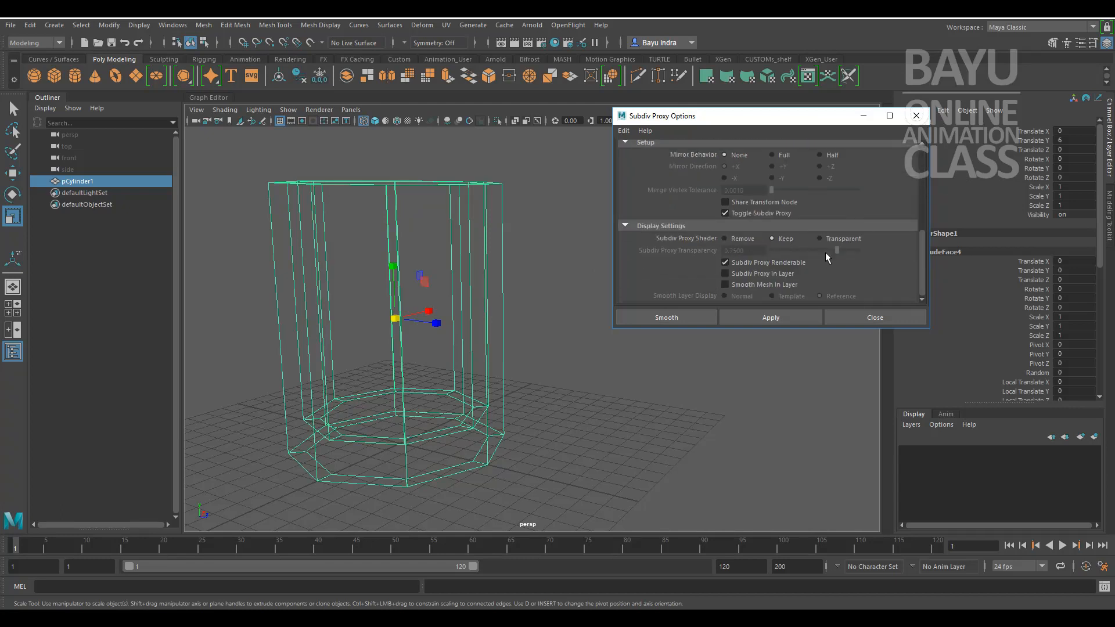
mouse_move(923, 260)
mouse_down()
mouse_move(924, 183)
mouse_move(879, 182)
mouse_move(916, 279)
mouse_up()
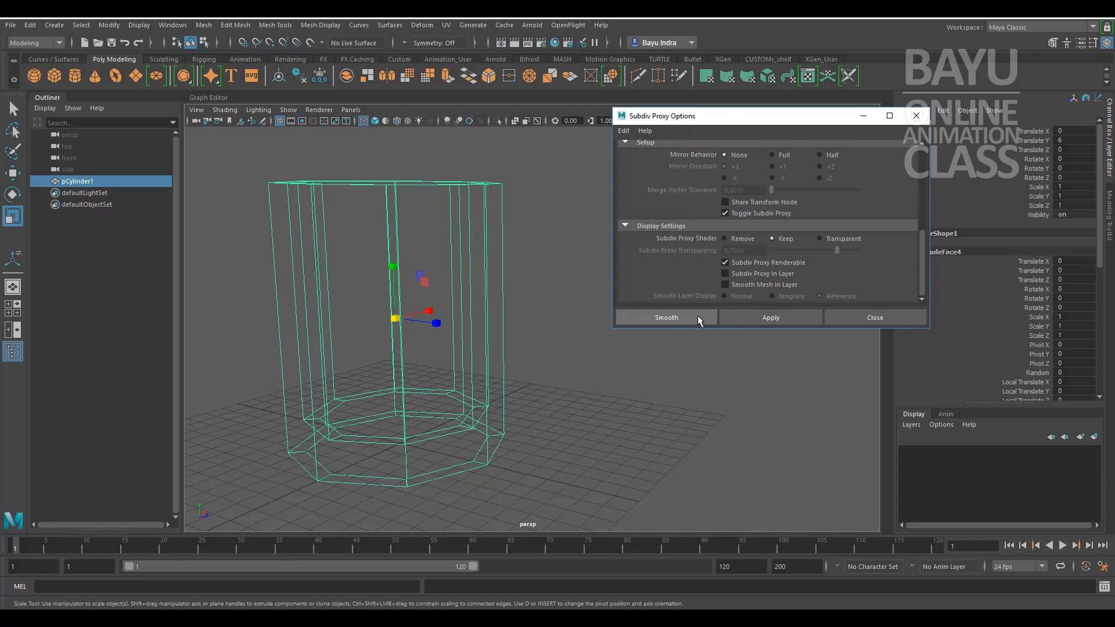
click(646, 321)
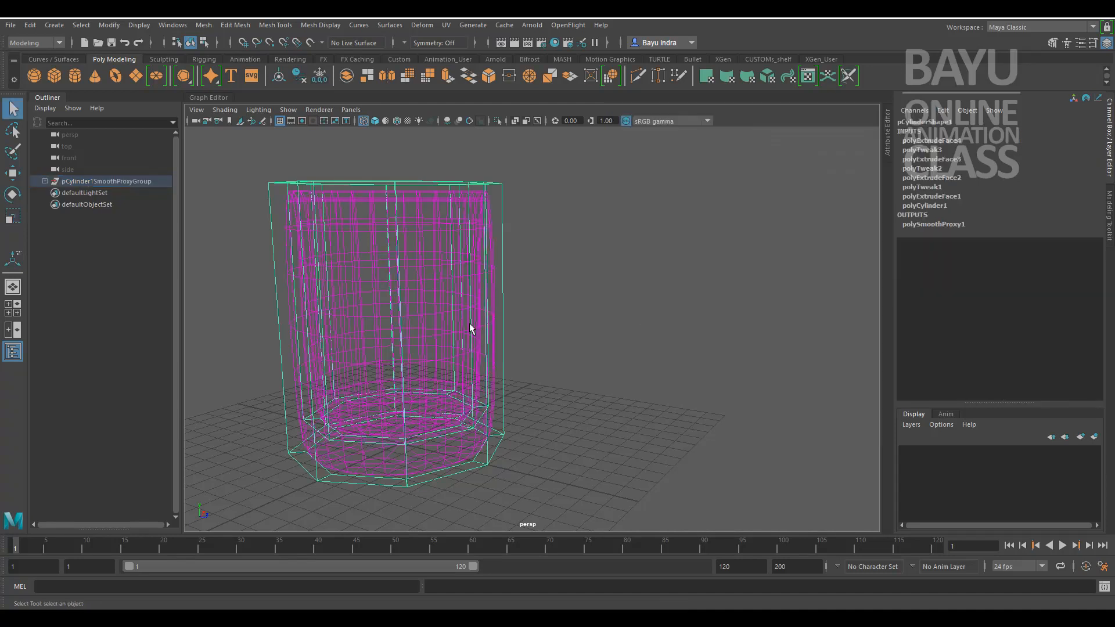
Select the smoothed mesh and move it along X to about 14.3, beside the original low-poly container.
click(433, 274)
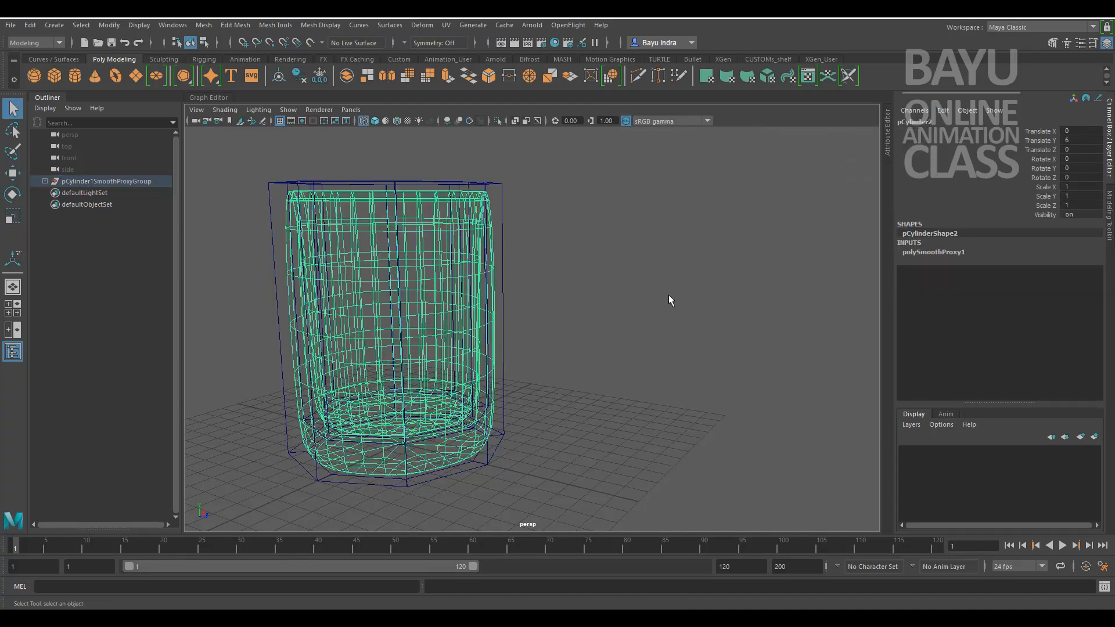
key(w)
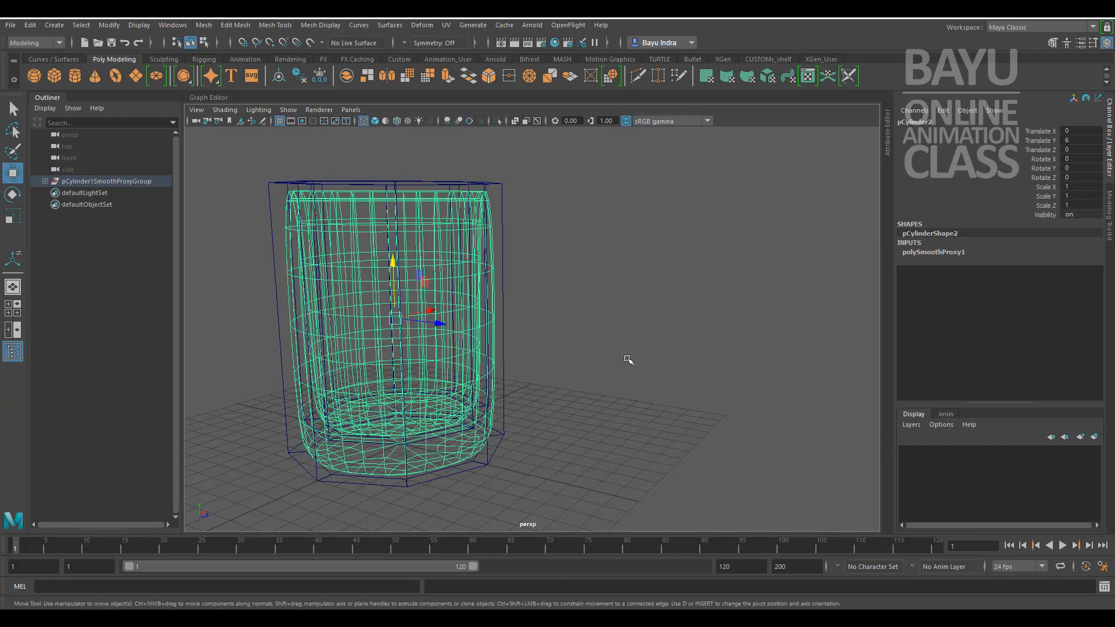
alt+drag(567, 400, 505, 418)
drag(485, 327, 773, 366)
alt+drag(682, 366, 629, 389)
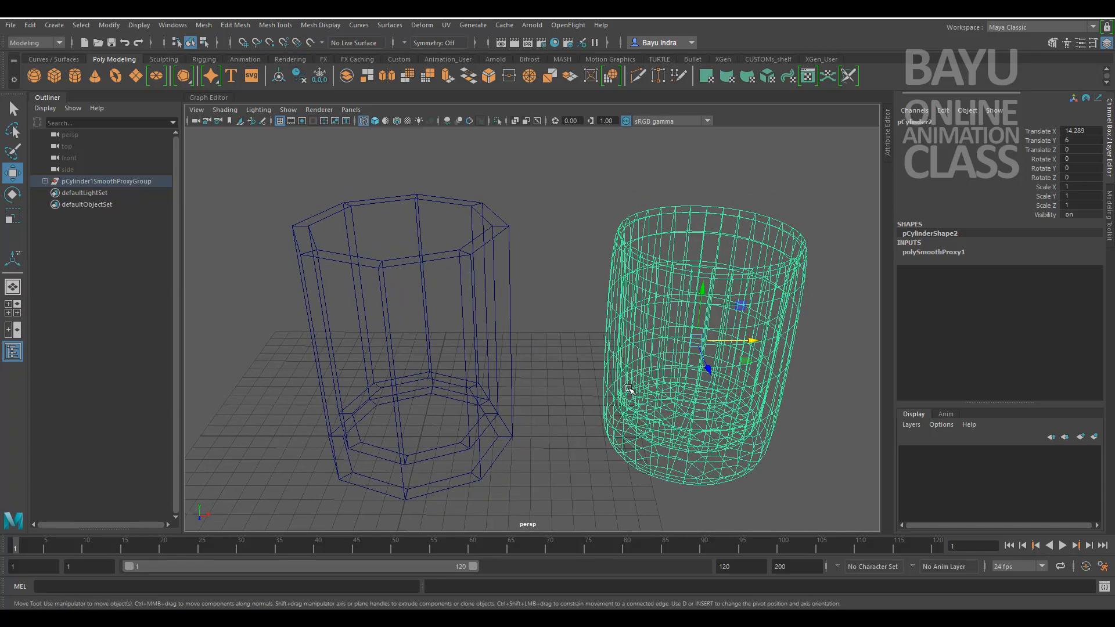
Switch to shaded display with wireframe on shaded and compare the rims and bases of the low-poly and smoothed containers.
key(5)
mouse_move(540, 371)
alt+mouse_down()
mouse_move(523, 391)
mouse_move(528, 356)
alt+mouse_up()
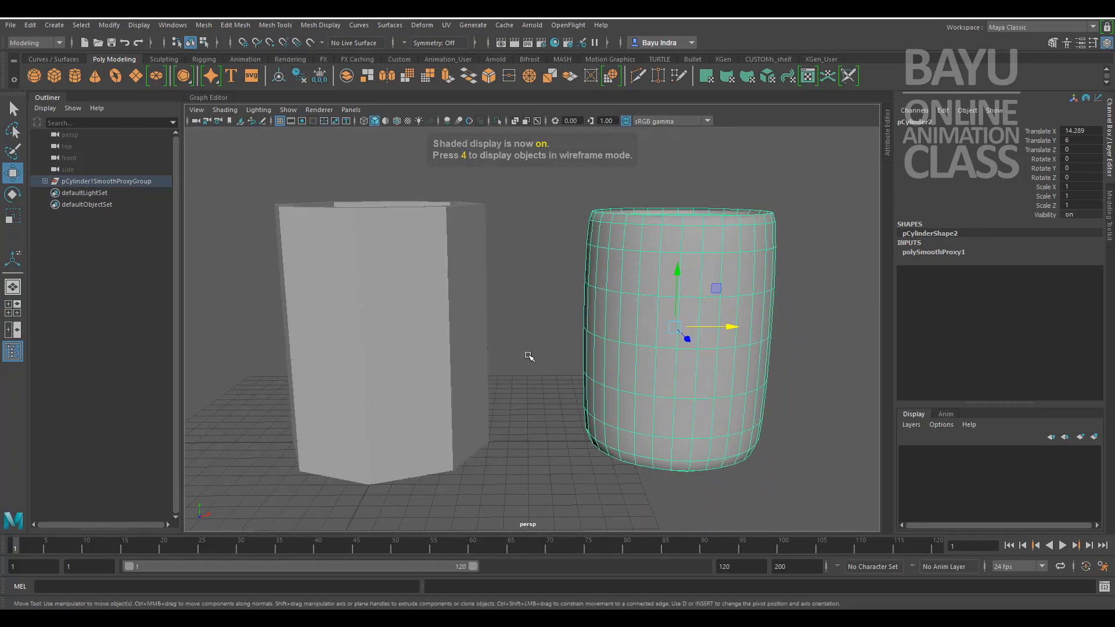
click(398, 125)
mouse_move(540, 269)
alt+mouse_down()
mouse_move(522, 365)
mouse_move(529, 340)
mouse_move(531, 351)
alt+mouse_up()
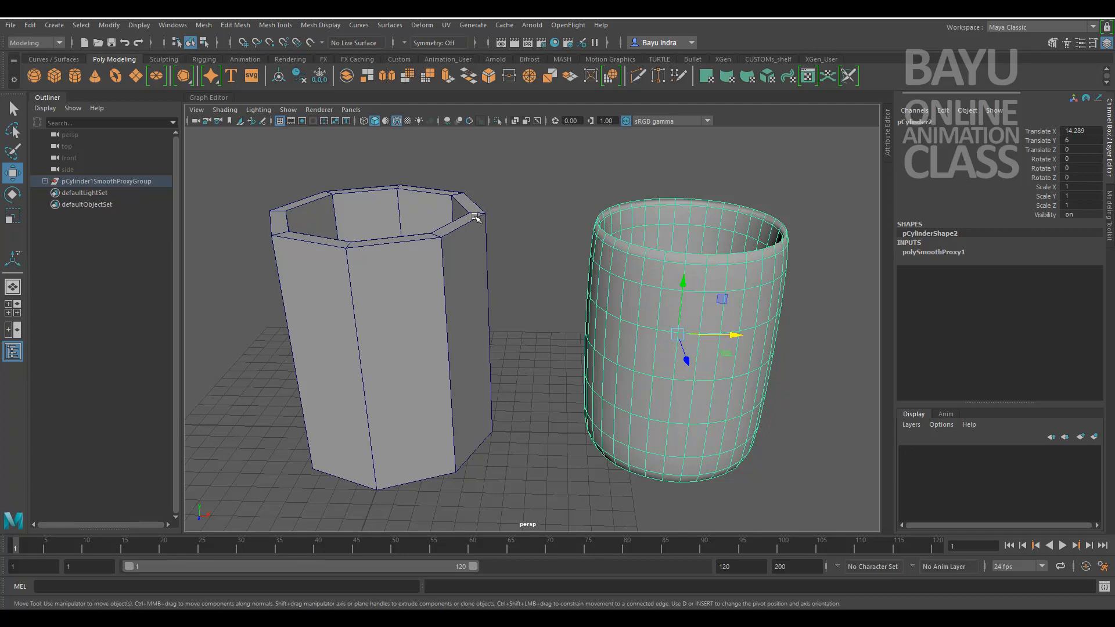
alt+drag(573, 406, 617, 407)
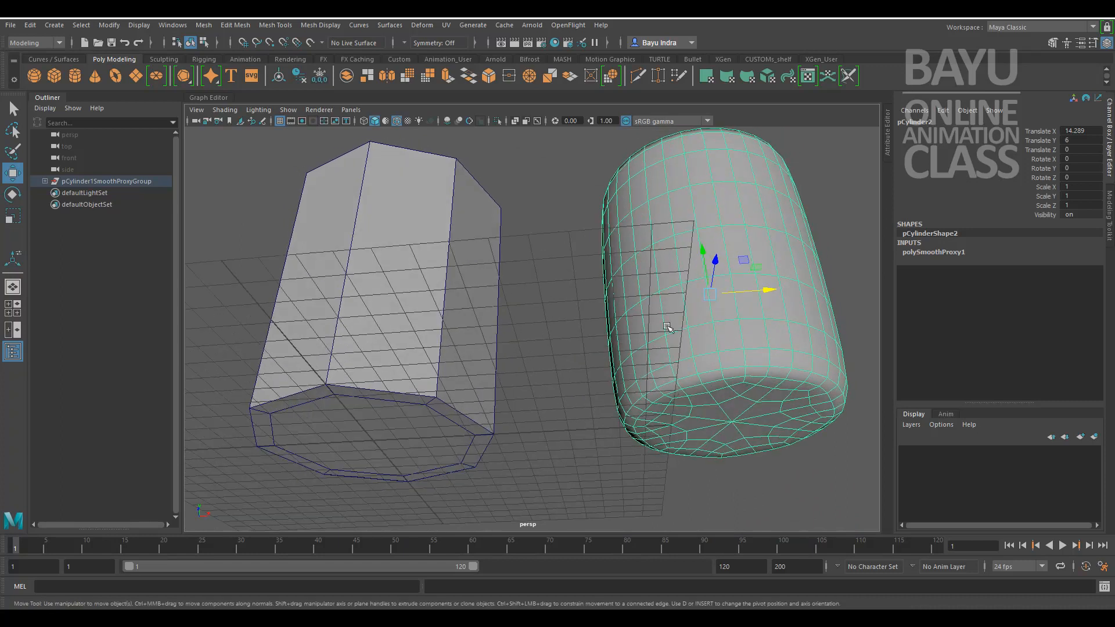
alt+drag(530, 281, 544, 316)
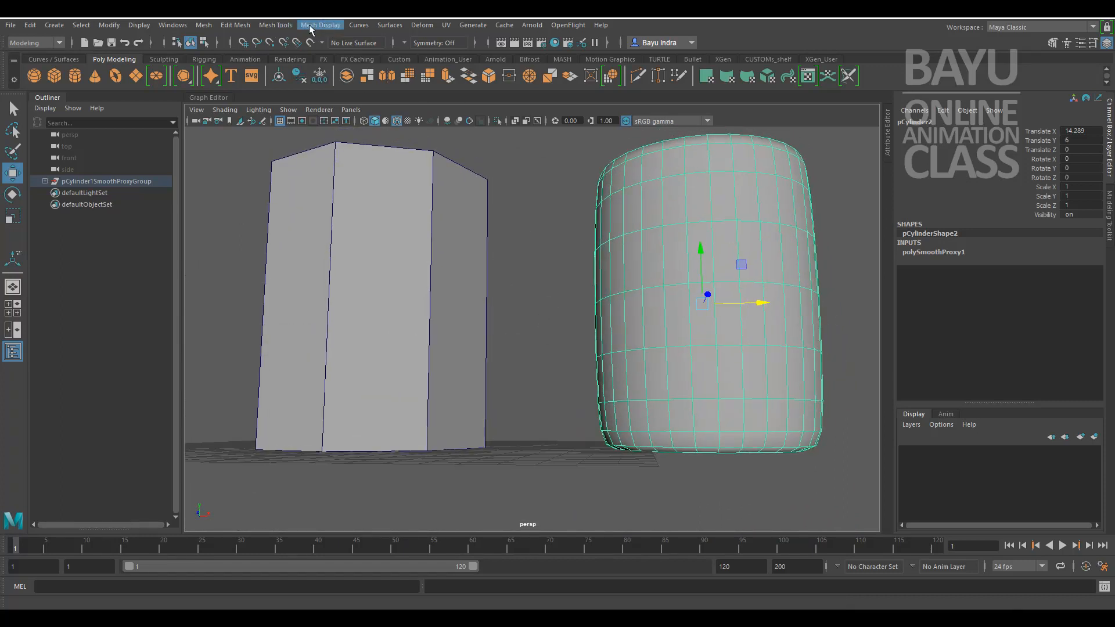
Call up the Insert Edge Loop tool with its settings, close them, and select the low-poly container in object mode.
click(274, 25)
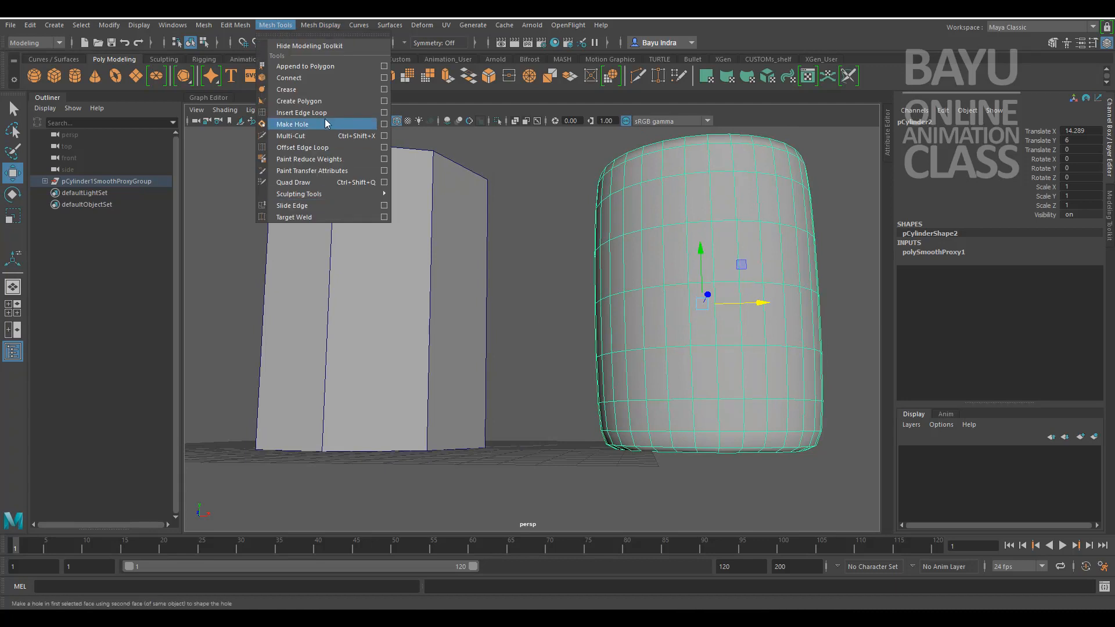
click(384, 113)
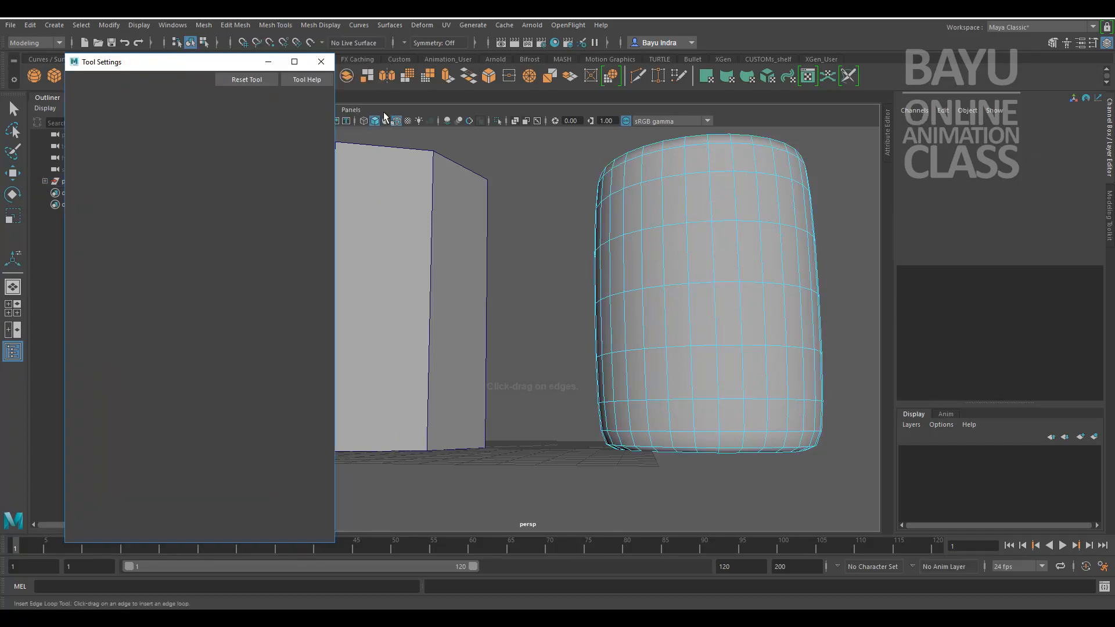
click(321, 62)
alt+middle_drag(499, 297, 503, 321)
key(w)
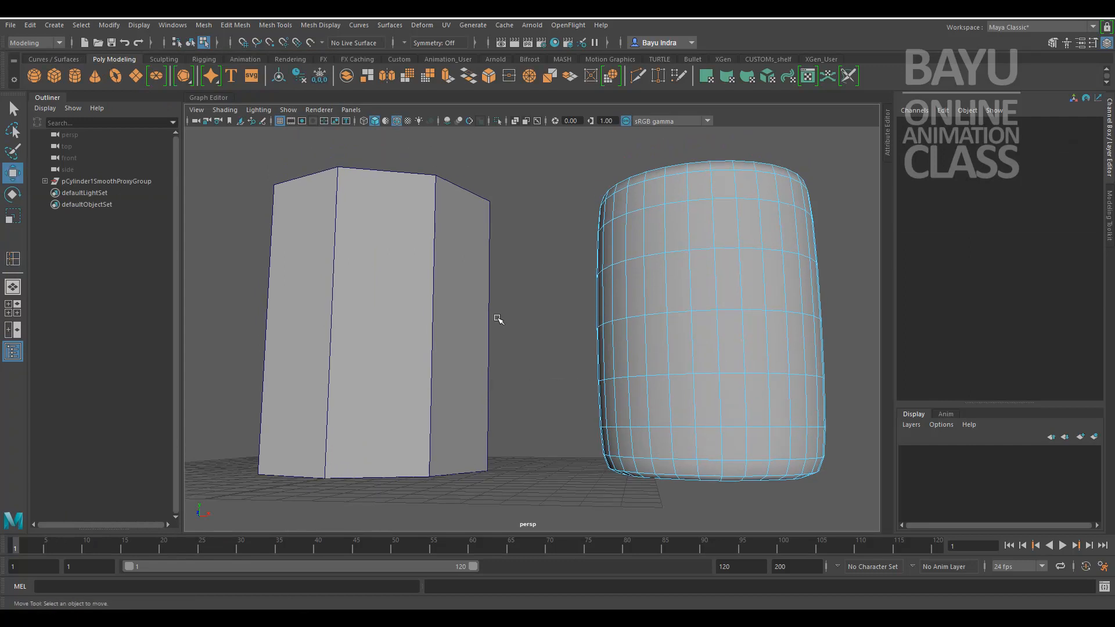
click(378, 321)
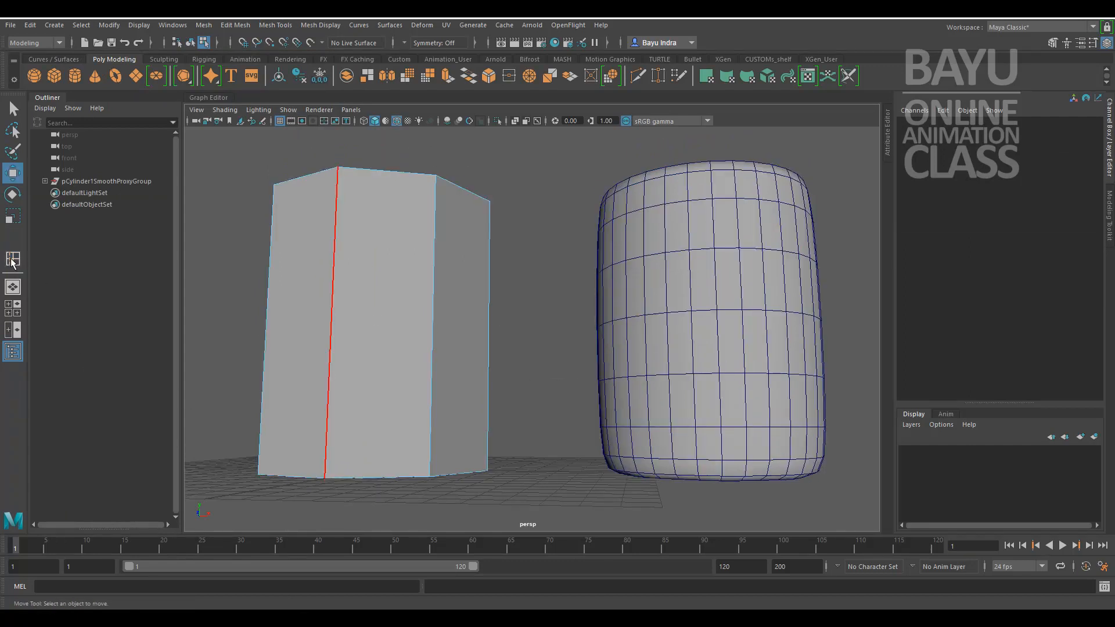
right_drag(443, 211, 494, 177)
click(494, 177)
click(368, 276)
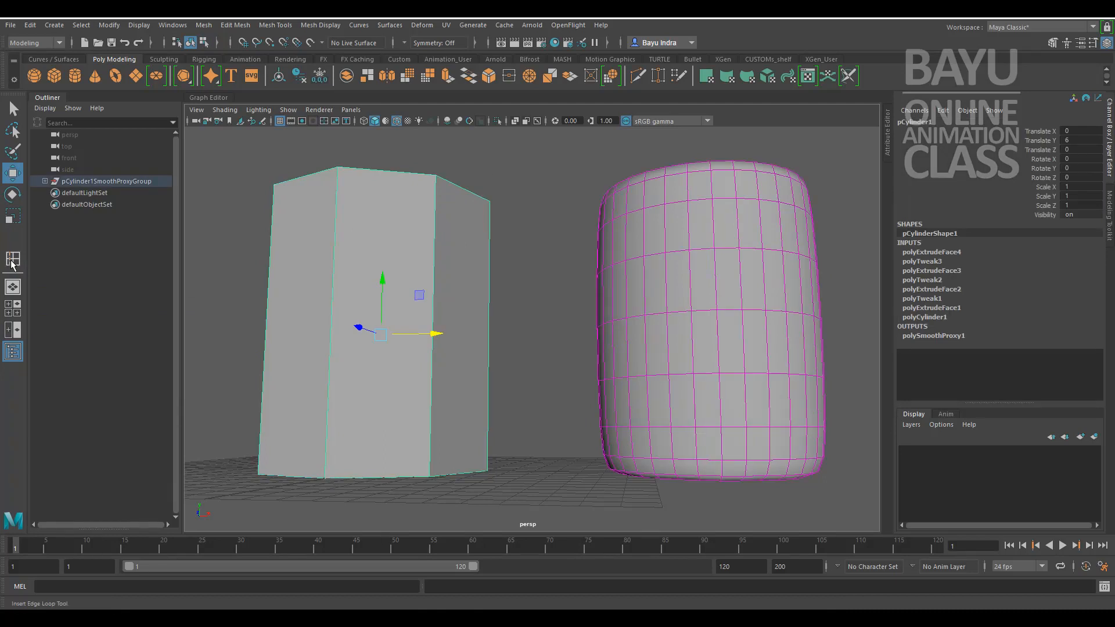
Insert an edge loop around the low-poly container's outer wall just above its base.
click(12, 261)
alt+middle_drag(433, 393, 423, 398)
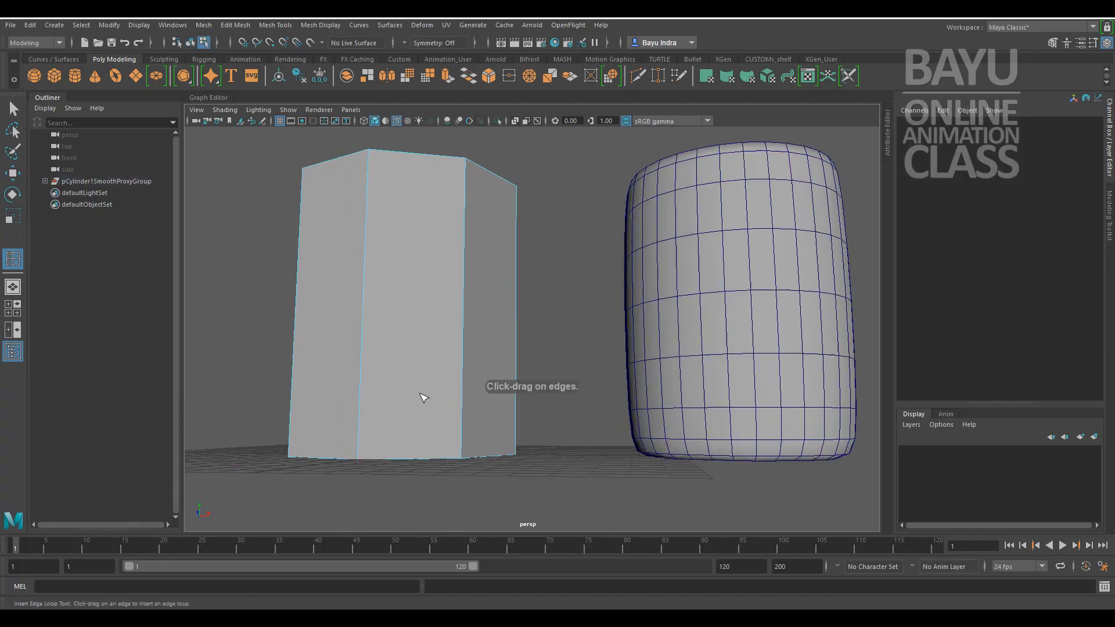
alt+drag(422, 397, 423, 373)
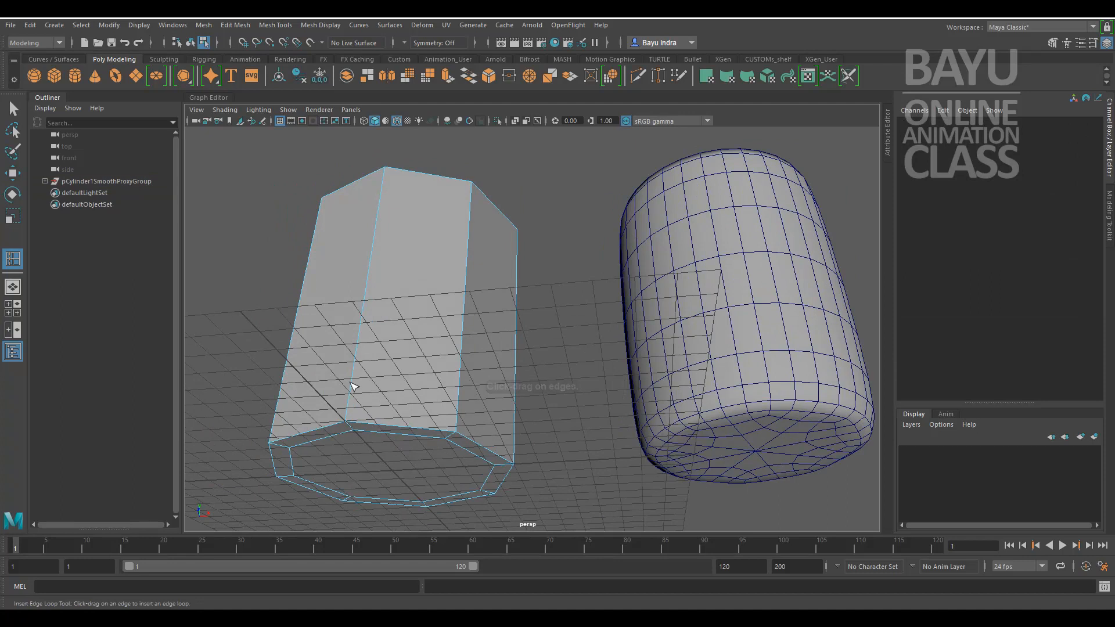
drag(350, 400, 355, 406)
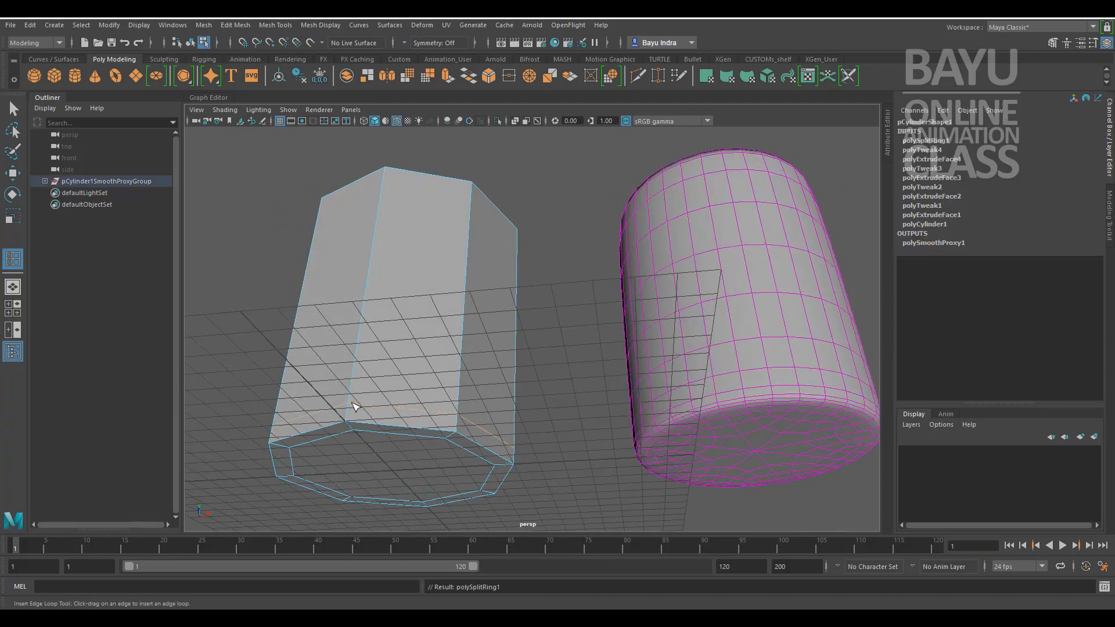
alt+middle_drag(724, 425, 605, 440)
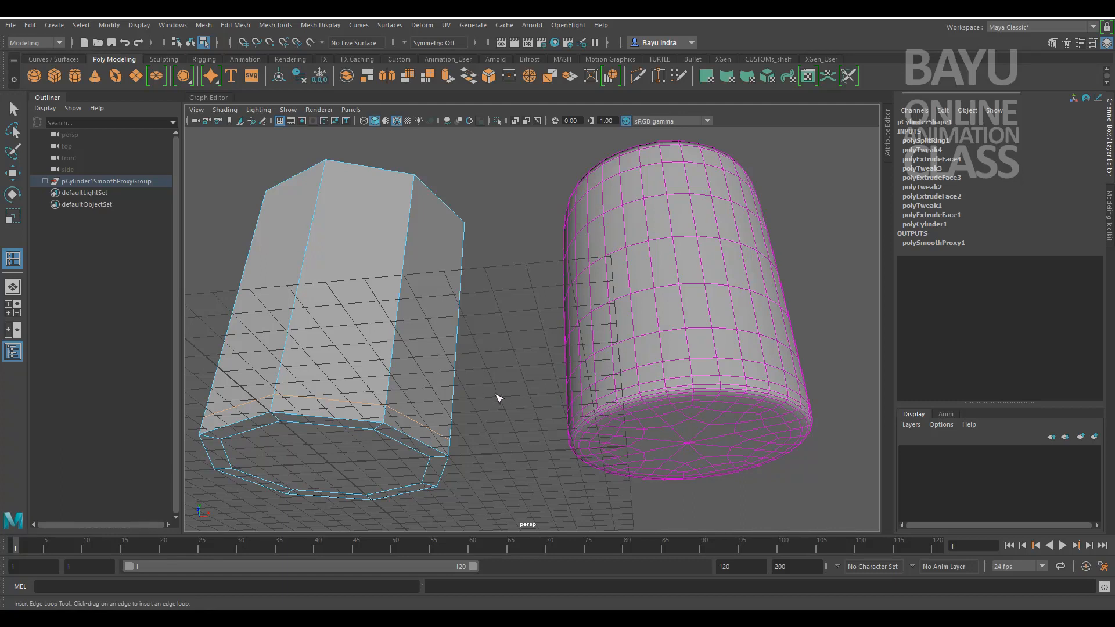
Insert one edge loop around the outer wall and one around the inner wall, both just below the container's rim.
alt+middle_drag(510, 355, 510, 354)
mouse_move(510, 354)
alt+mouse_down()
mouse_move(530, 308)
mouse_move(542, 374)
mouse_move(528, 308)
mouse_move(509, 365)
alt+mouse_up()
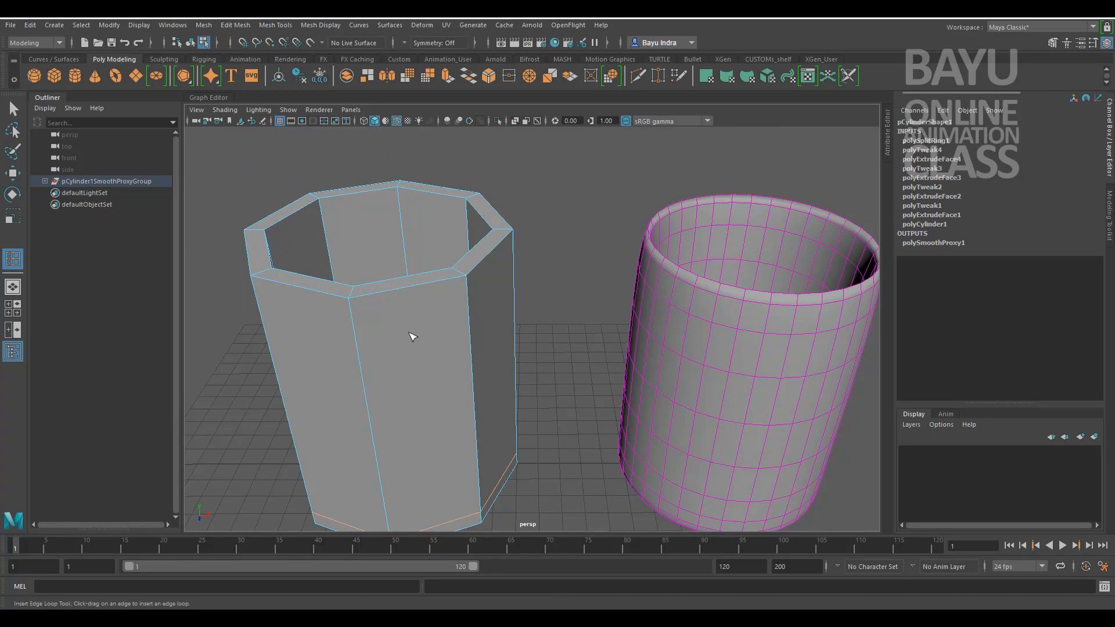
alt+drag(389, 348, 389, 341)
drag(359, 303, 361, 307)
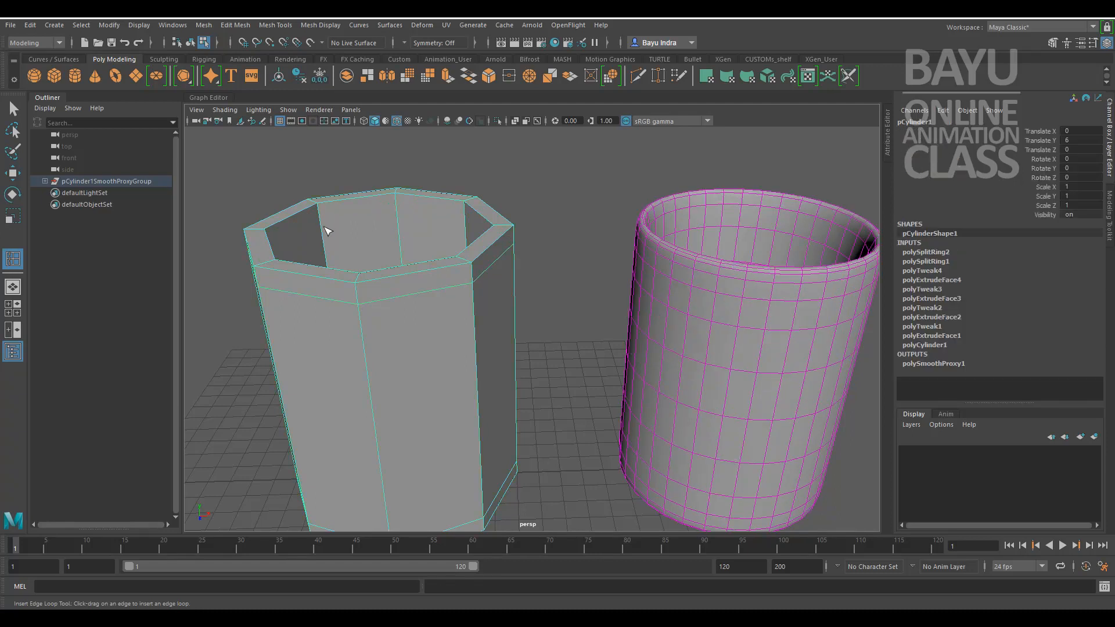
drag(326, 230, 325, 225)
alt+drag(741, 319, 720, 364)
alt+middle_drag(499, 391, 633, 405)
alt+drag(533, 386, 533, 379)
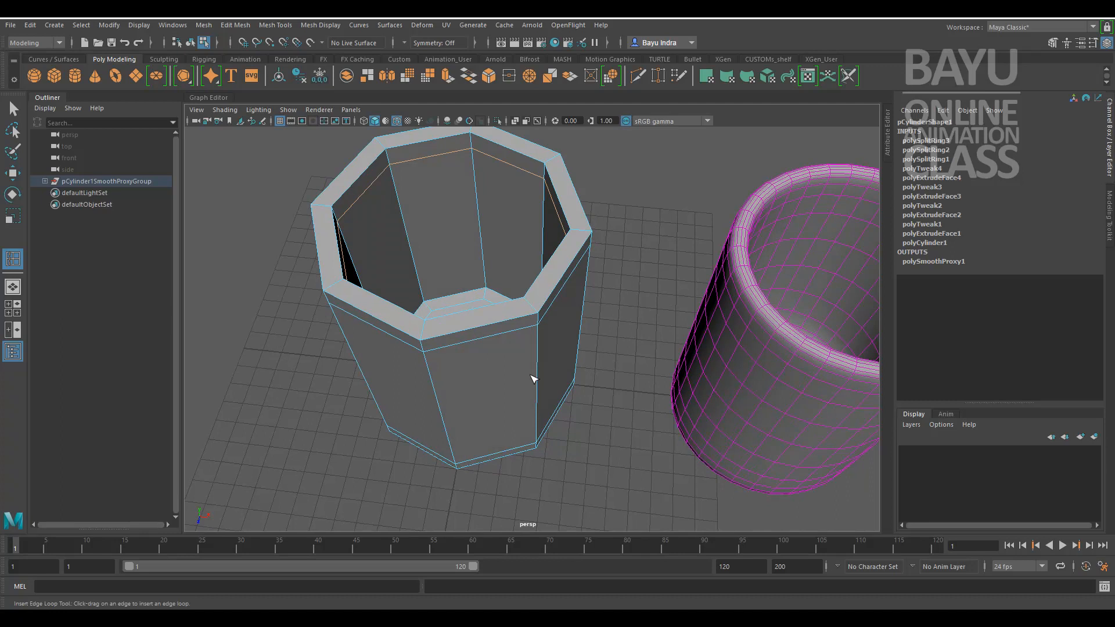
Switch to wireframe display and insert an edge loop around the inner wall just above the container's inner floor.
key(4)
alt+drag(479, 356, 463, 381)
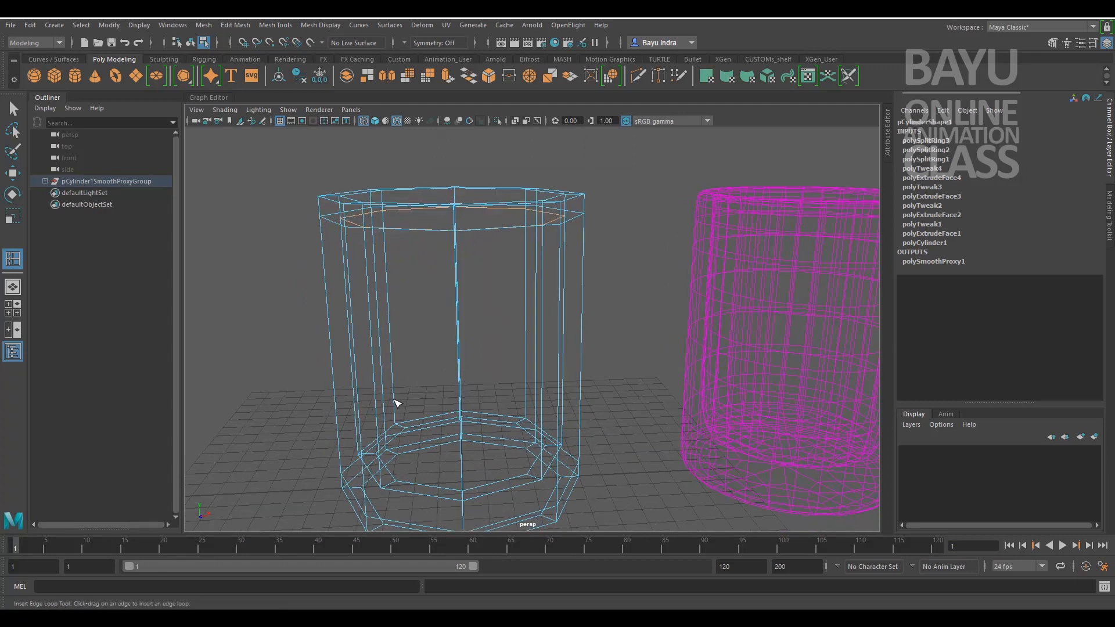
drag(398, 408, 399, 412)
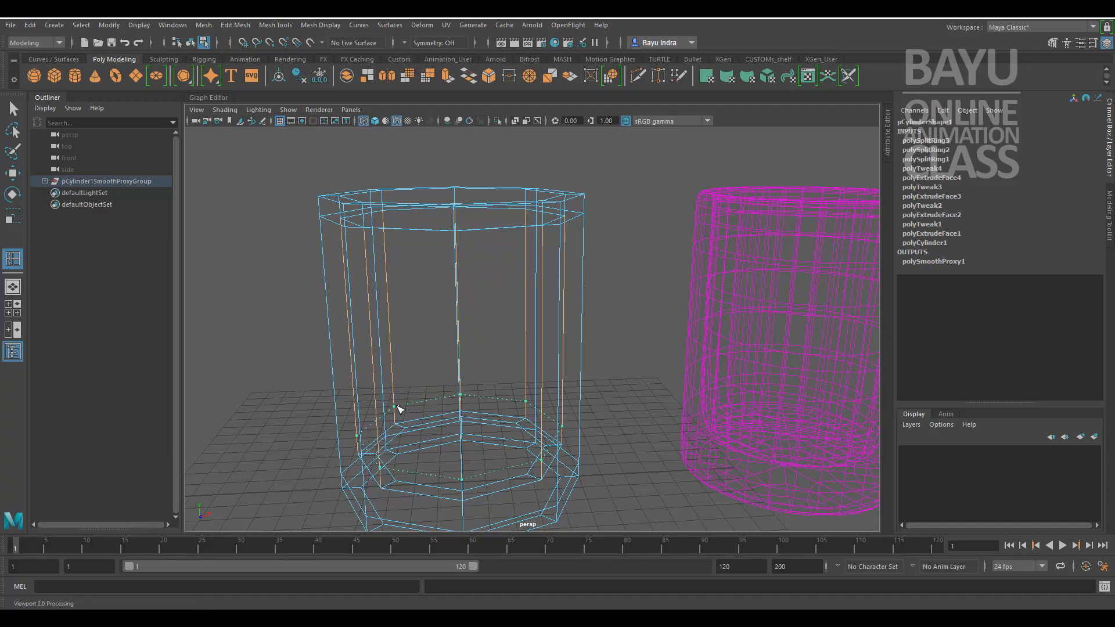
drag(398, 406, 401, 412)
alt+drag(616, 410, 581, 424)
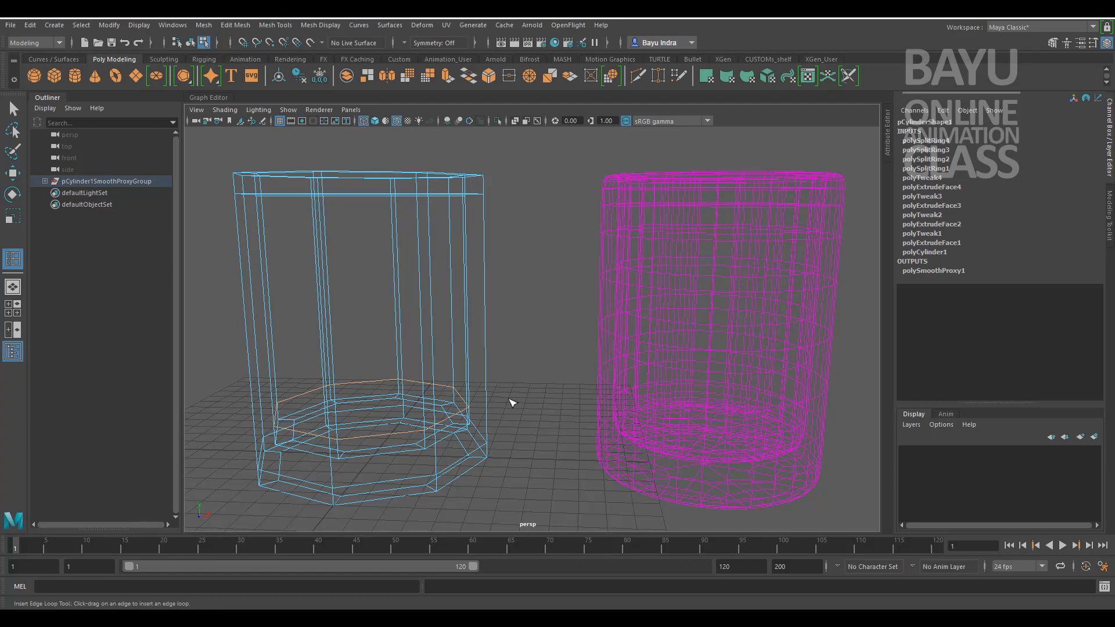
Leave the Insert Edge Loop tool, return the low-poly container to object mode and clear the selection.
alt+drag(512, 402, 534, 370)
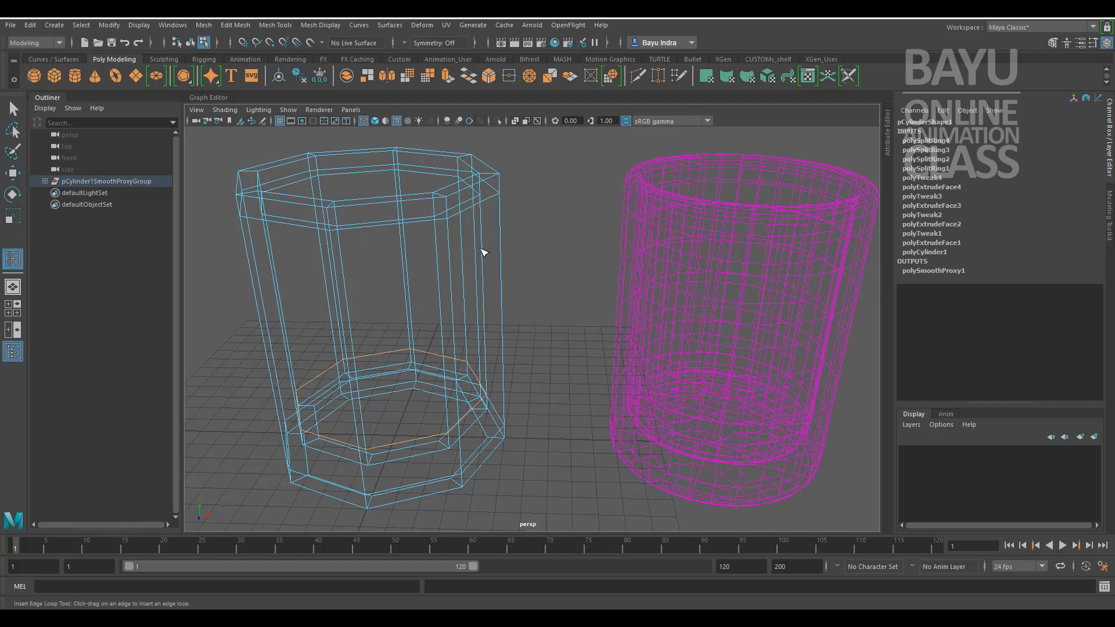
key(w)
right_drag(469, 209, 493, 198)
alt+middle_drag(409, 330, 485, 317)
mouse_move(480, 317)
alt+mouse_down()
mouse_move(483, 348)
mouse_move(468, 317)
mouse_move(480, 350)
mouse_move(499, 309)
mouse_move(482, 329)
alt+mouse_up()
alt+middle_drag(481, 329, 509, 311)
alt+middle_drag(518, 239, 511, 251)
click(243, 218)
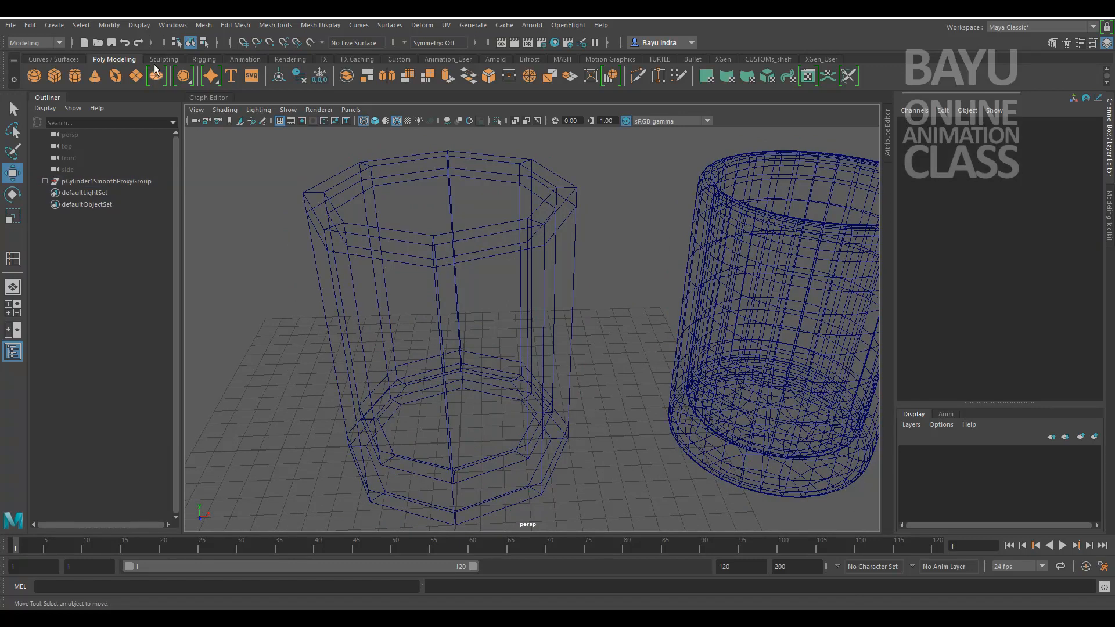
Create a polygon cube and move it outside the low-poly cup, to about -10.2 on X.
click(54, 25)
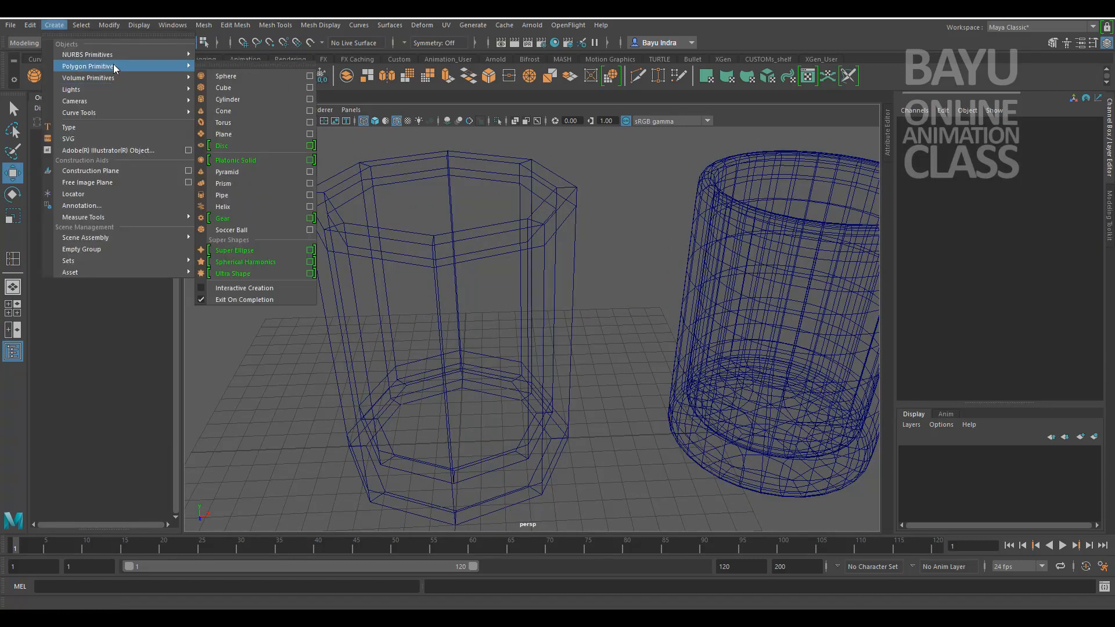
mouse_move(186, 70)
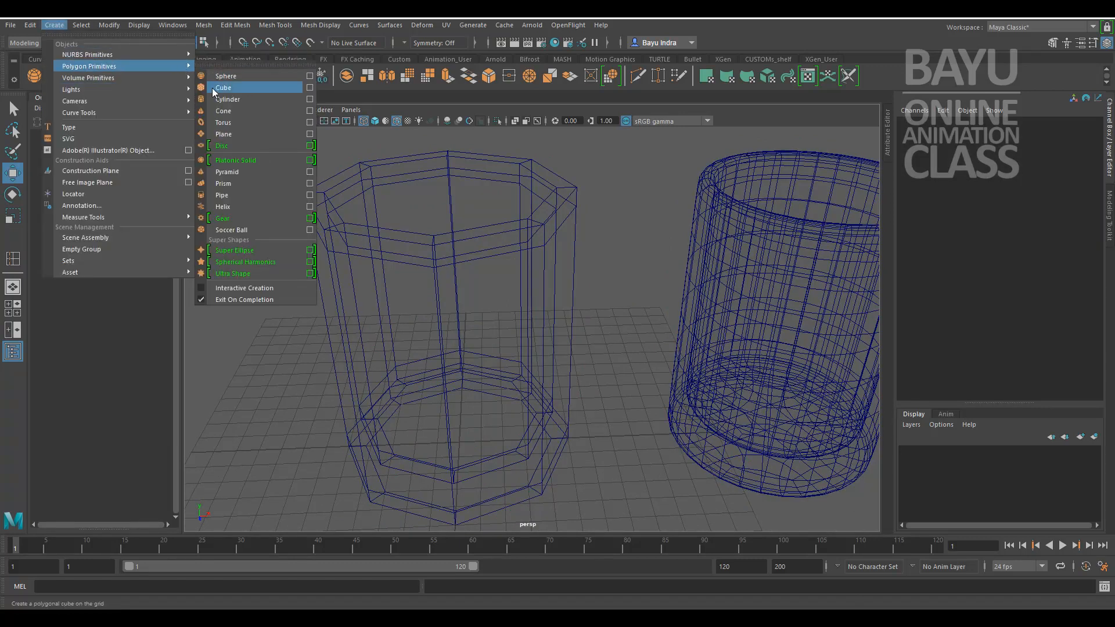
click(213, 78)
alt+middle_drag(555, 431, 617, 388)
drag(576, 400, 351, 382)
Open the cube's creation settings and set both its width and depth to 3.
click(923, 253)
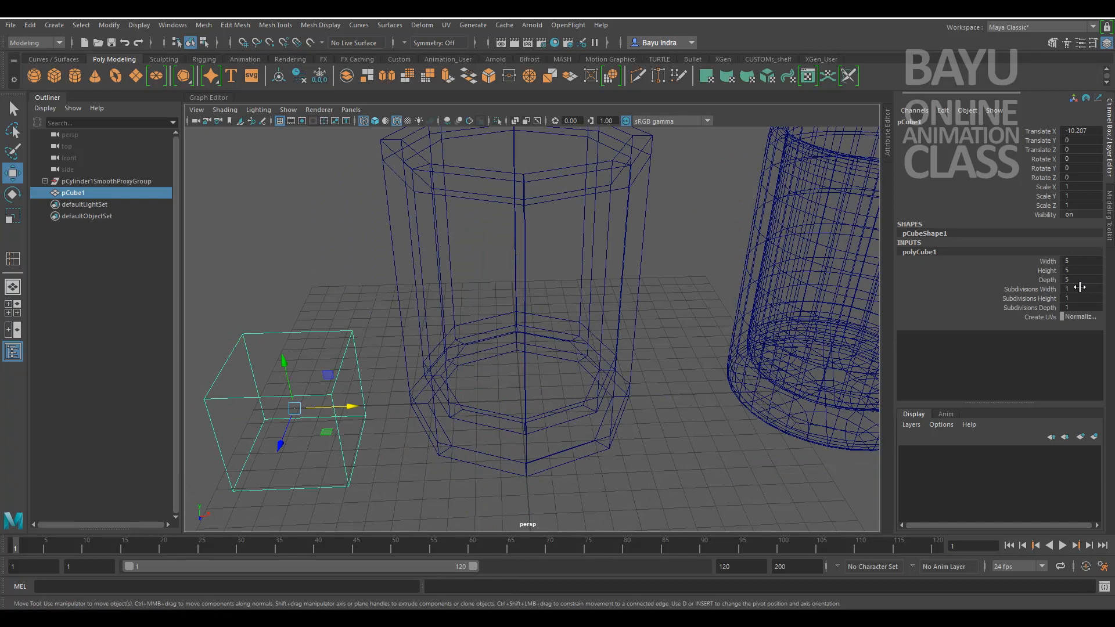
alt+drag(583, 365, 689, 374)
double_click(1085, 258)
text(3)
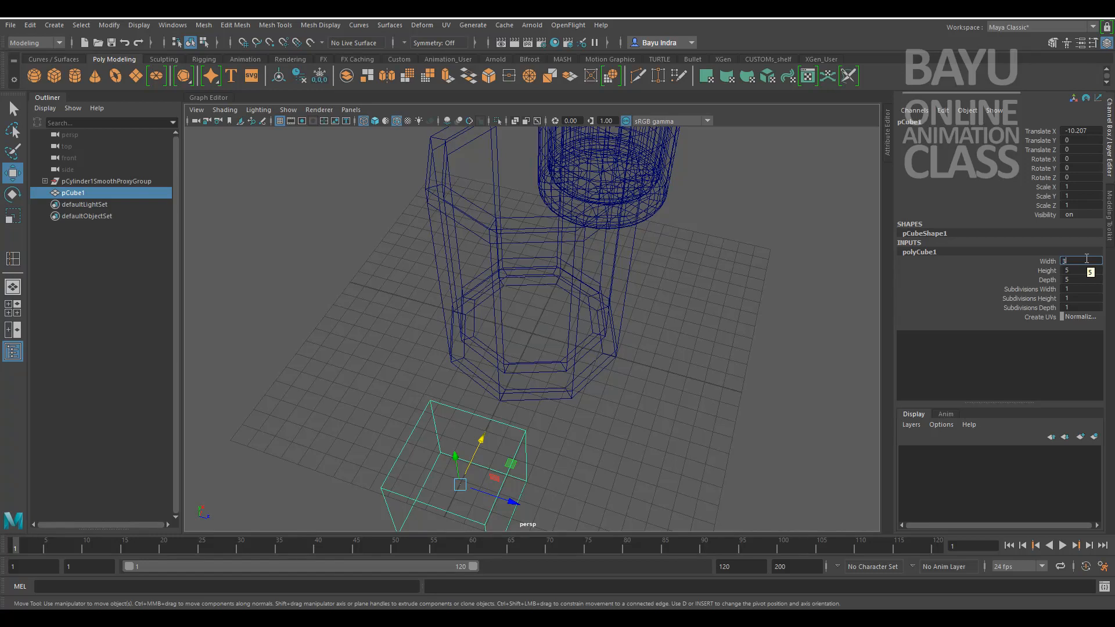
key(Return)
double_click(1080, 281)
text(3)
key(Return)
alt+drag(597, 443, 563, 430)
alt+drag(570, 428, 577, 423)
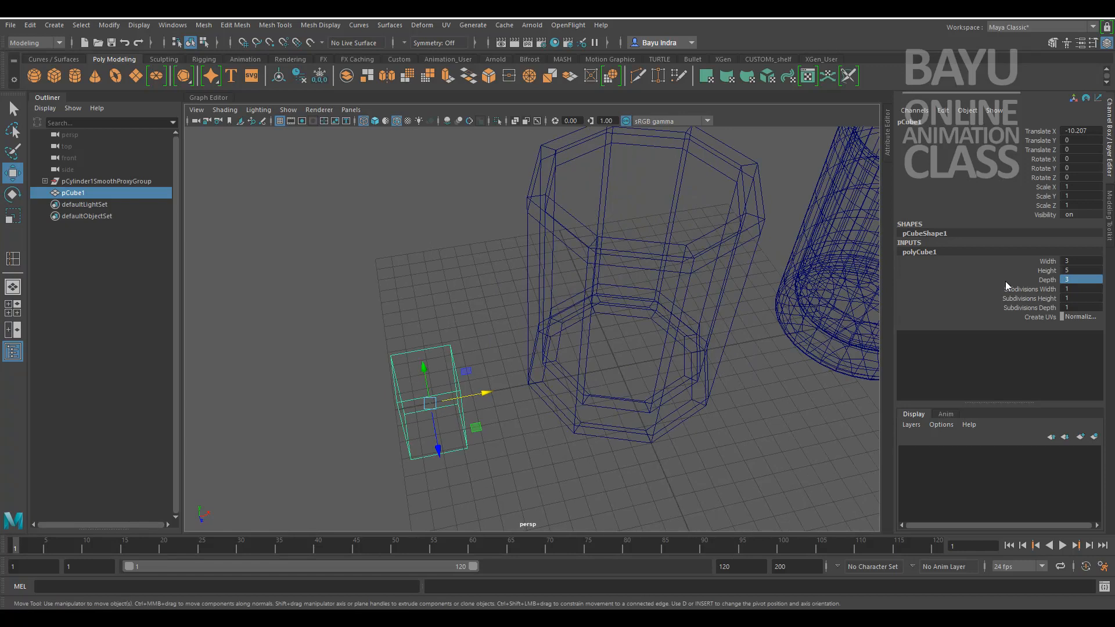
Try a width of 1 on the cube, and settle on a width of 2.
double_click(1075, 262)
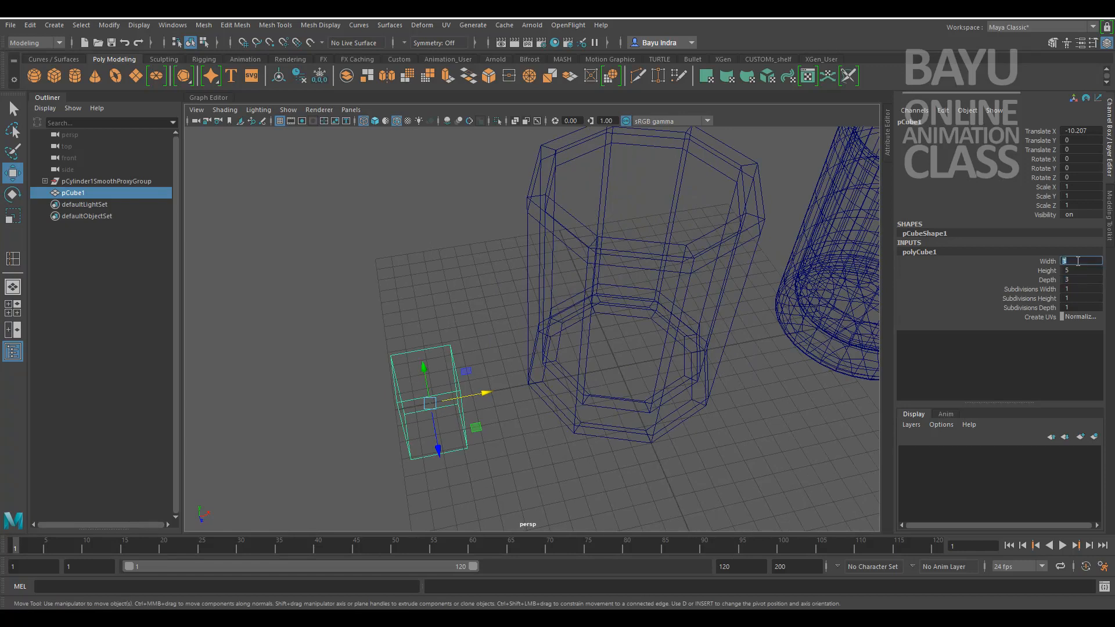
text(1)
key(Tab)
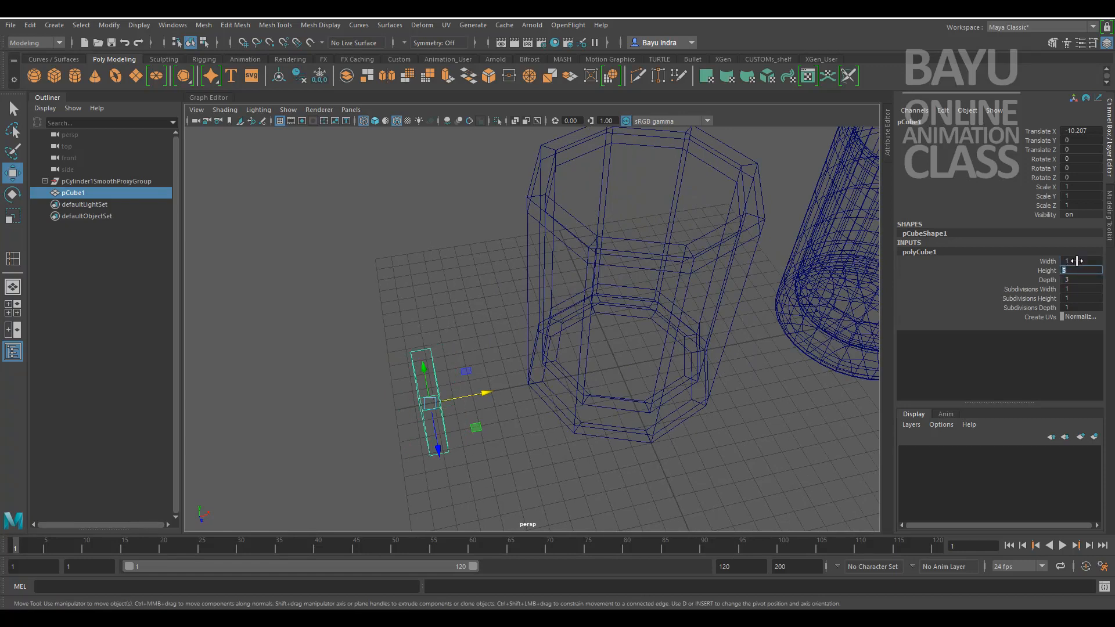
double_click(1078, 261)
key(Tab)
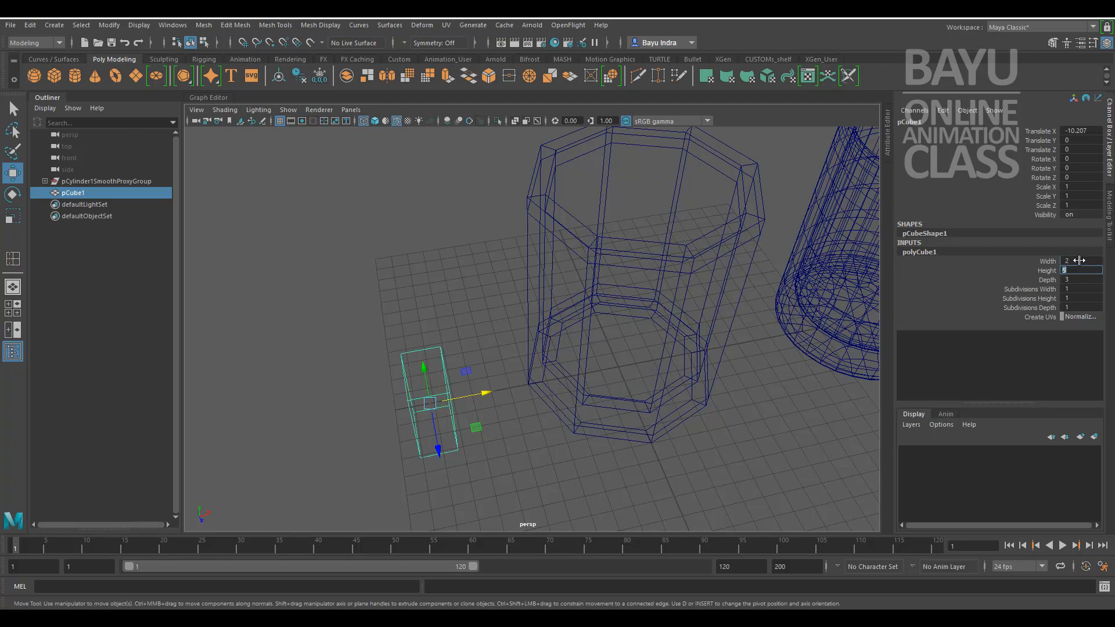
Raise the cube to about 6.3 on Y and stretch its height to 19.1.
alt+drag(550, 417, 498, 347)
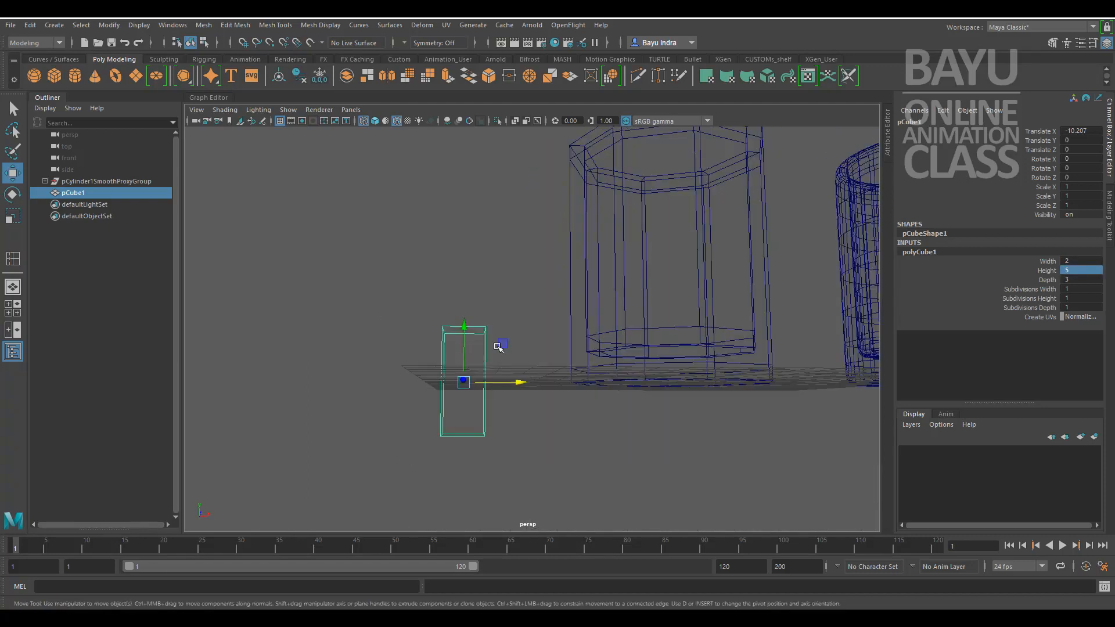
alt+drag(578, 351, 490, 264)
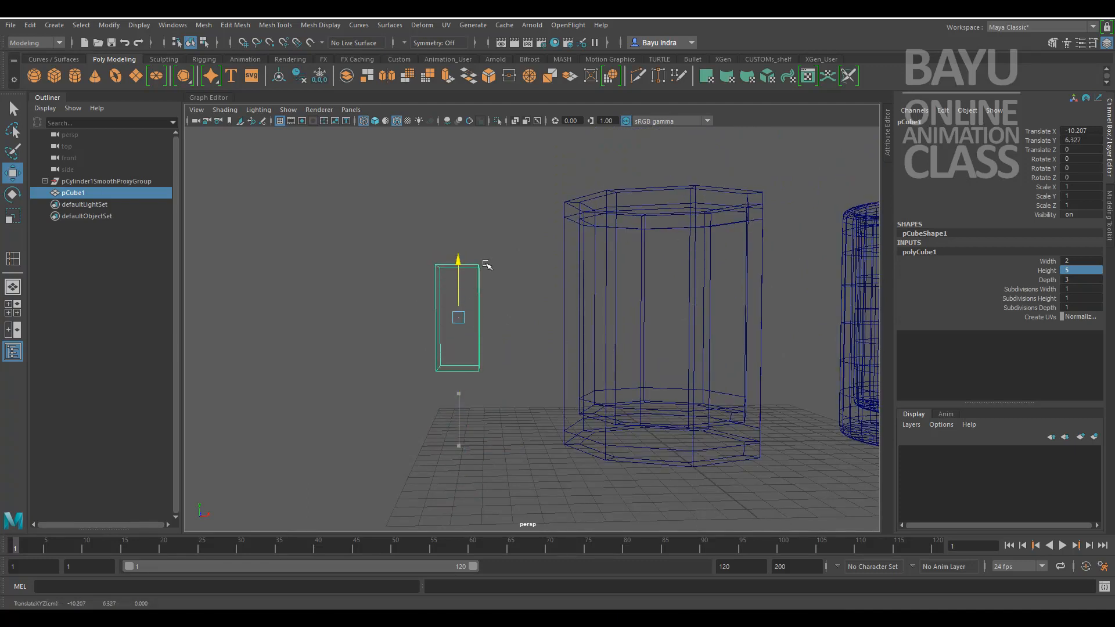
click(1049, 271)
middle_drag(615, 382, 669, 384)
alt+middle_drag(554, 327, 545, 355)
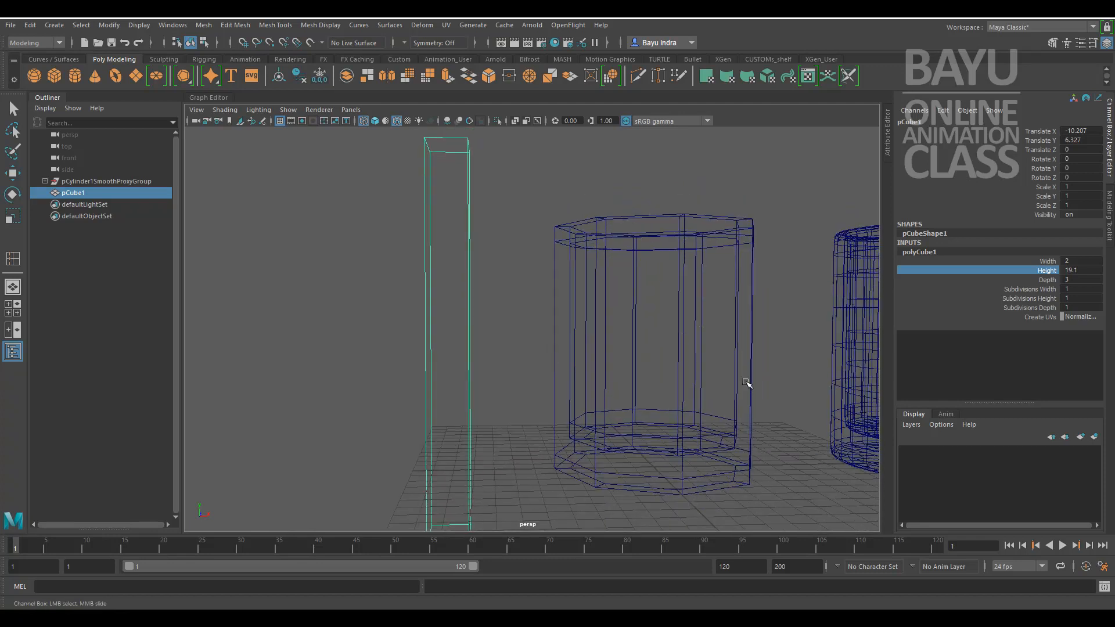
Try 3 subdivisions across the tall cube's width and restore the value to 1.
click(1027, 289)
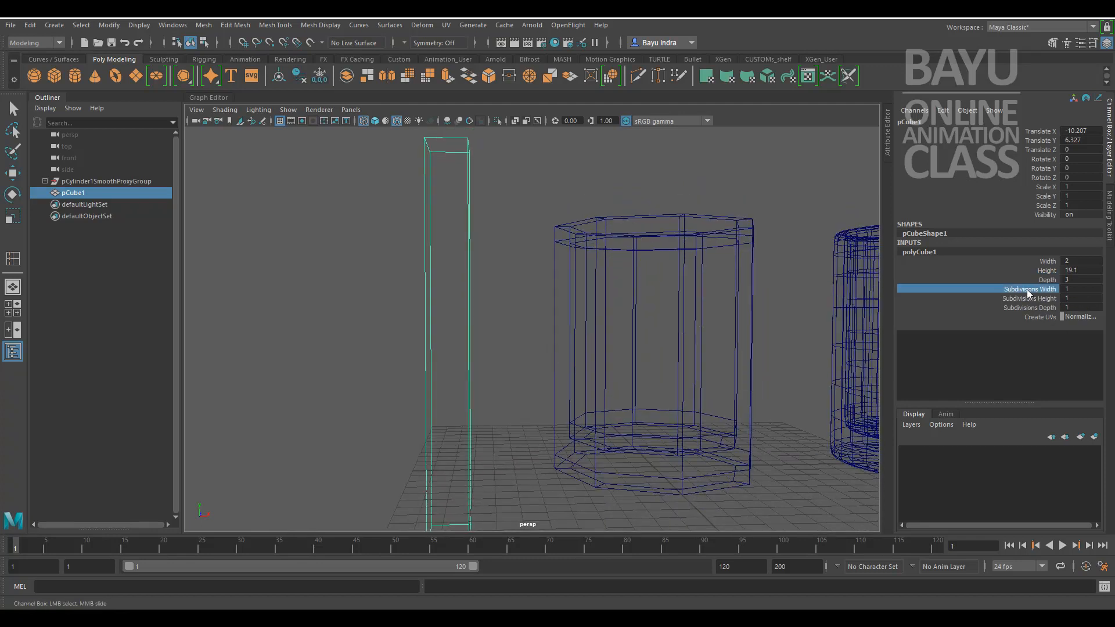
click(1085, 289)
text(3)
key(Return)
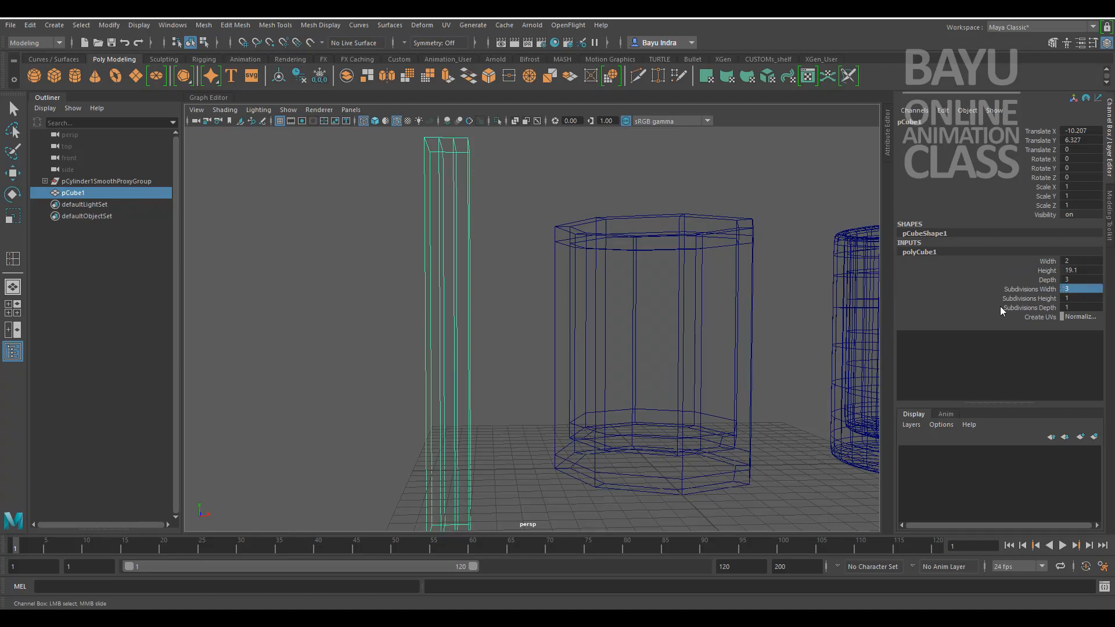
click(1089, 290)
text(1)
key(Tab)
key(Tab)
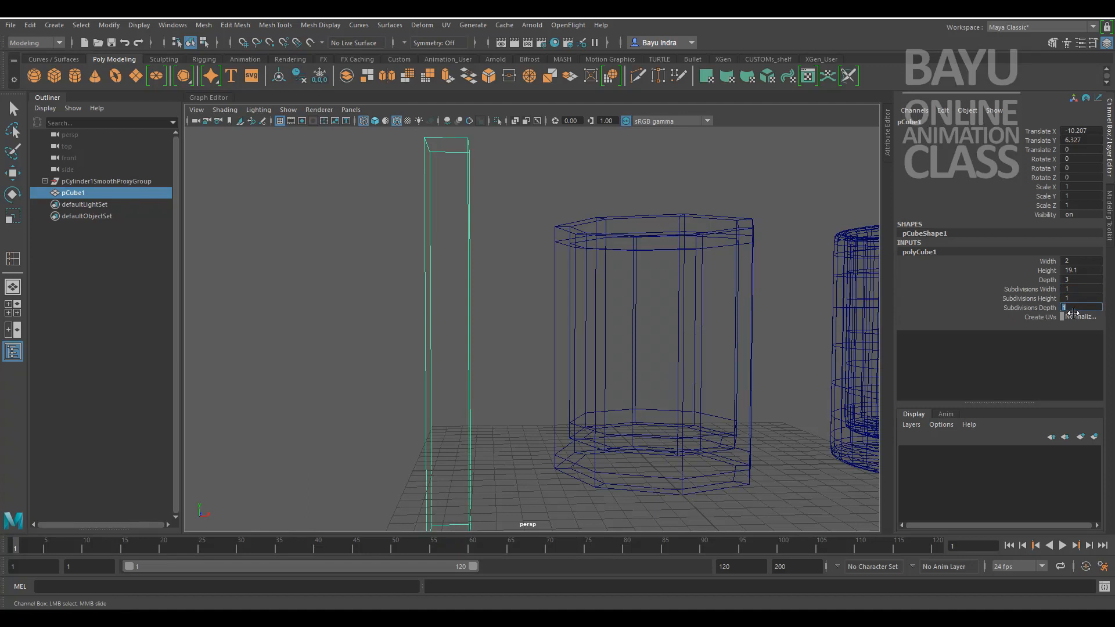
Try 3 subdivisions along the tall cube's depth and undo the change.
text(3)
key(Return)
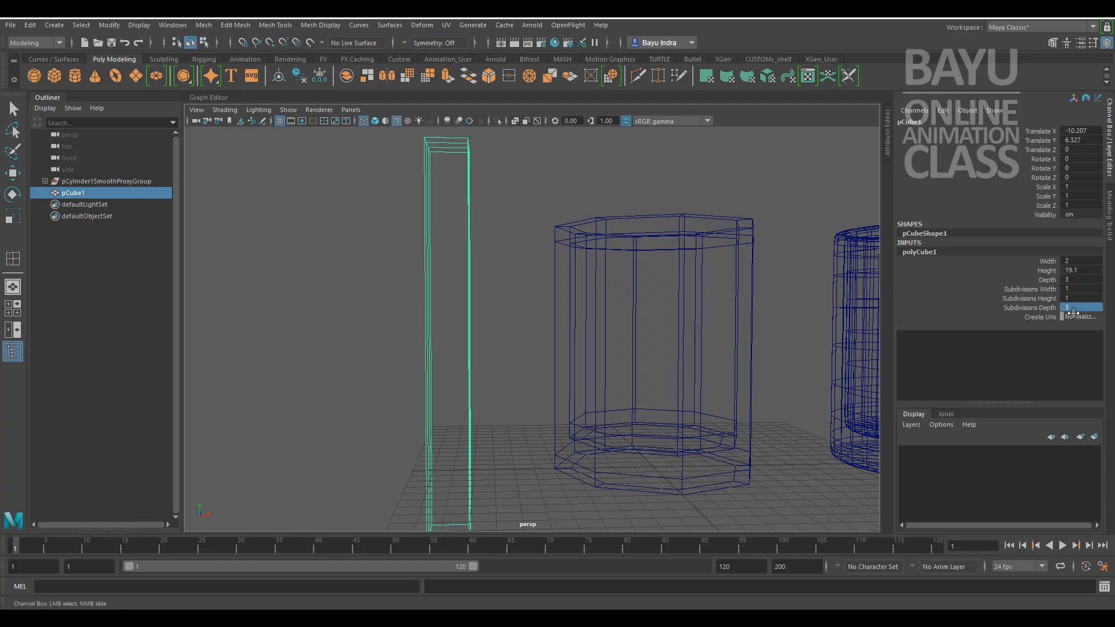
click(1048, 309)
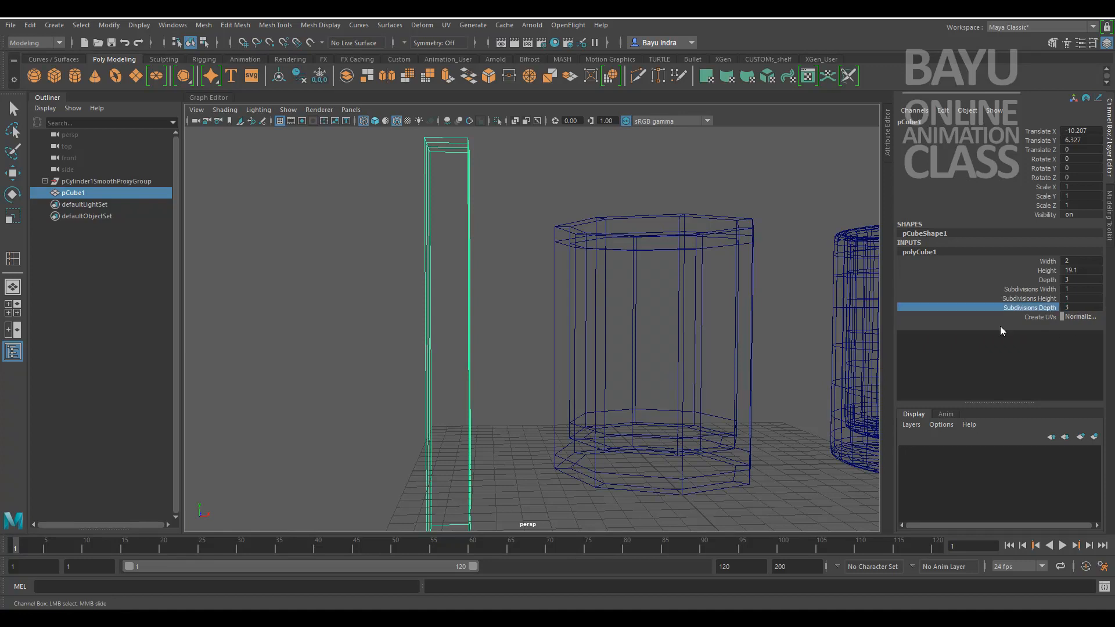
key(ctrl+z)
Divide the tall cube into 3 subdivisions along its height.
click(1082, 298)
key(Return)
scroll(518, 341, down, 2)
alt+middle_drag(491, 337, 459, 353)
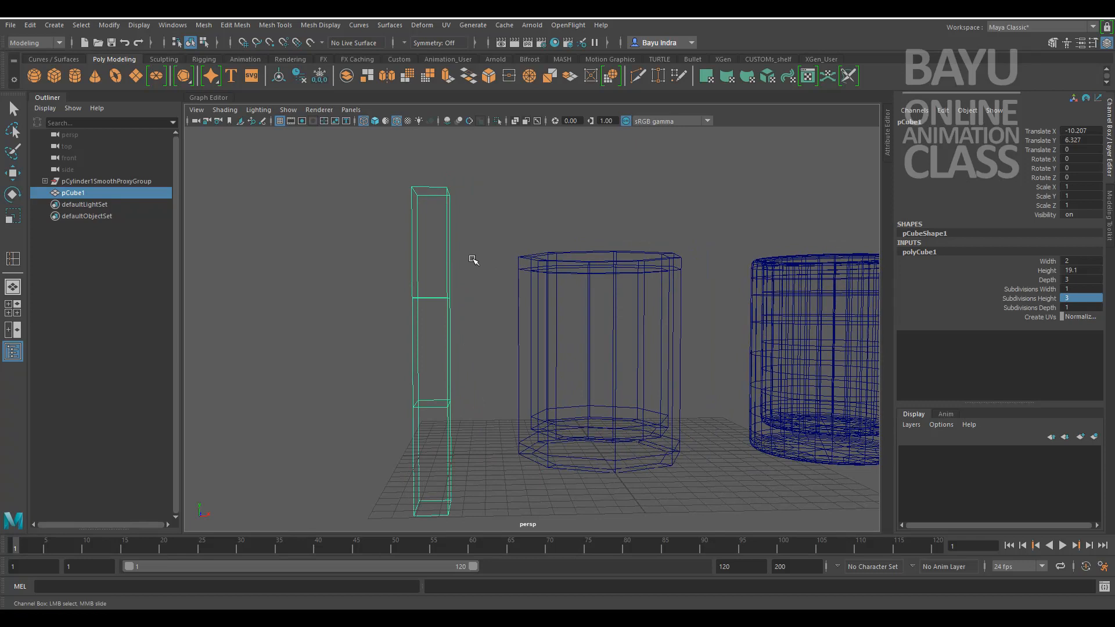
alt+middle_drag(478, 324, 447, 314)
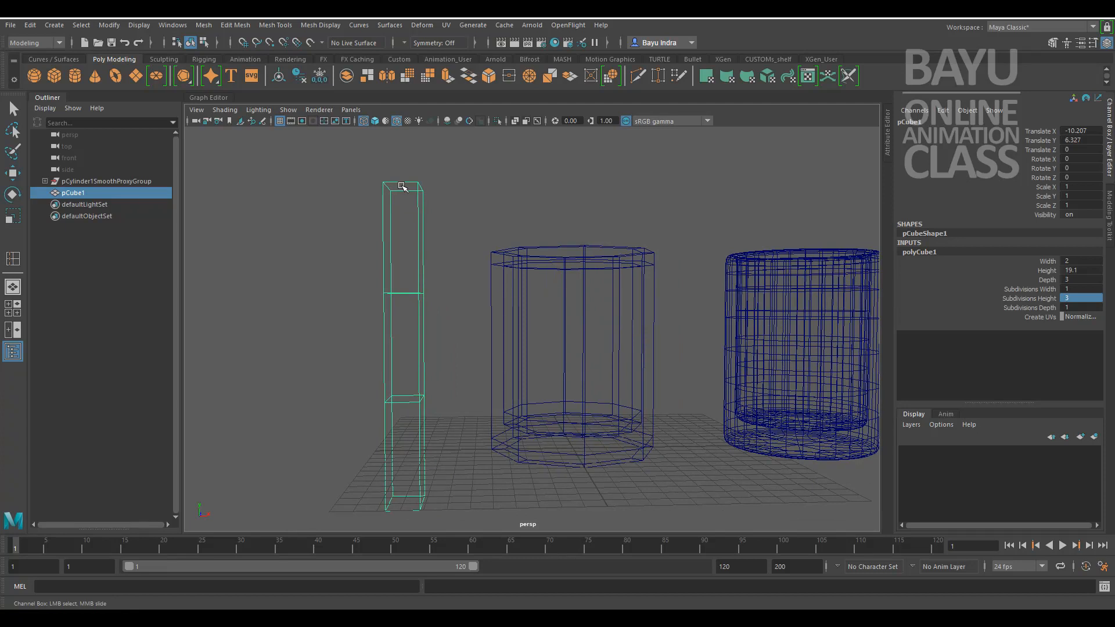
alt+middle_drag(460, 403, 443, 344)
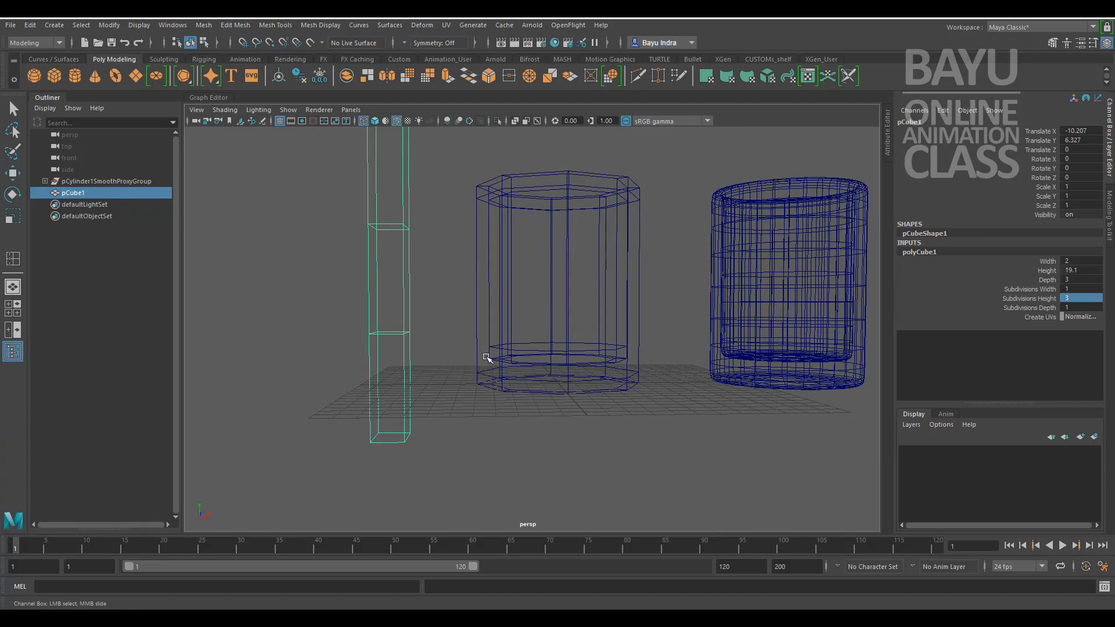
alt+middle_drag(442, 344, 461, 386)
Switch the tall cube to vertex editing and rotate its top end vertices toward the cup.
key(w)
drag(418, 274, 461, 284)
right_click(436, 233)
right_drag(436, 234, 380, 233)
drag(357, 182, 474, 295)
key(e)
drag(433, 203, 526, 307)
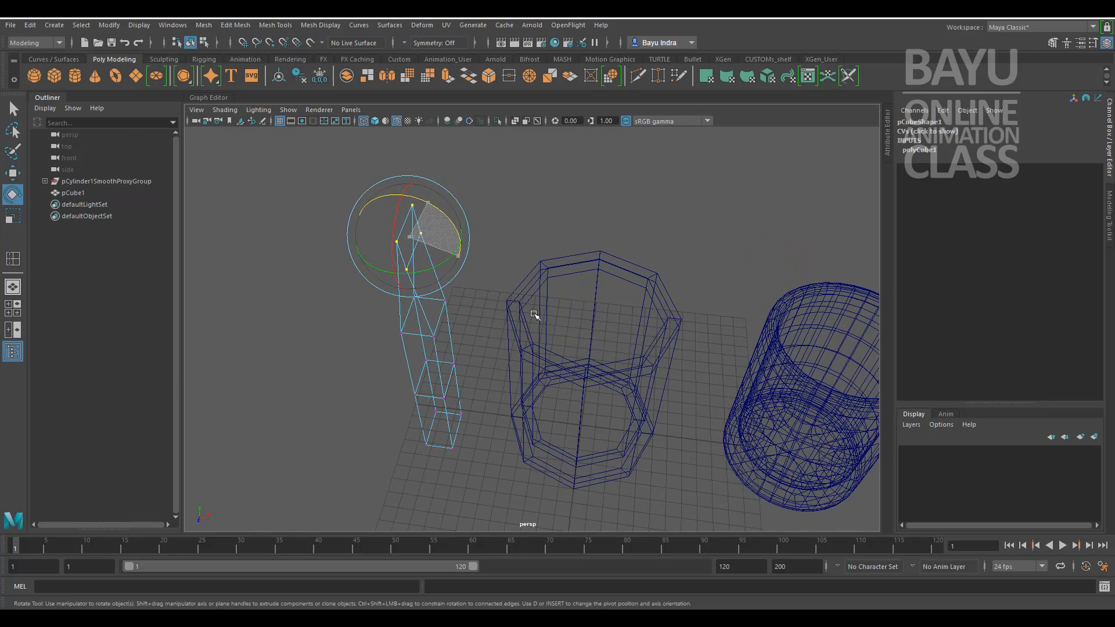
drag(555, 352, 541, 415)
Bring the bar's rotated top end against the cup's outer wall to form the handle's upper arm.
alt+drag(456, 366, 479, 320)
drag(468, 192, 545, 274)
key(w)
alt+drag(584, 331, 547, 306)
scroll(591, 349, up, 2)
Adjust the heights of the outer and inner vertices at the handle's upper corner to form a mitred bend.
drag(390, 231, 446, 307)
alt+drag(444, 305, 443, 278)
drag(412, 245, 411, 214)
drag(499, 317, 465, 253)
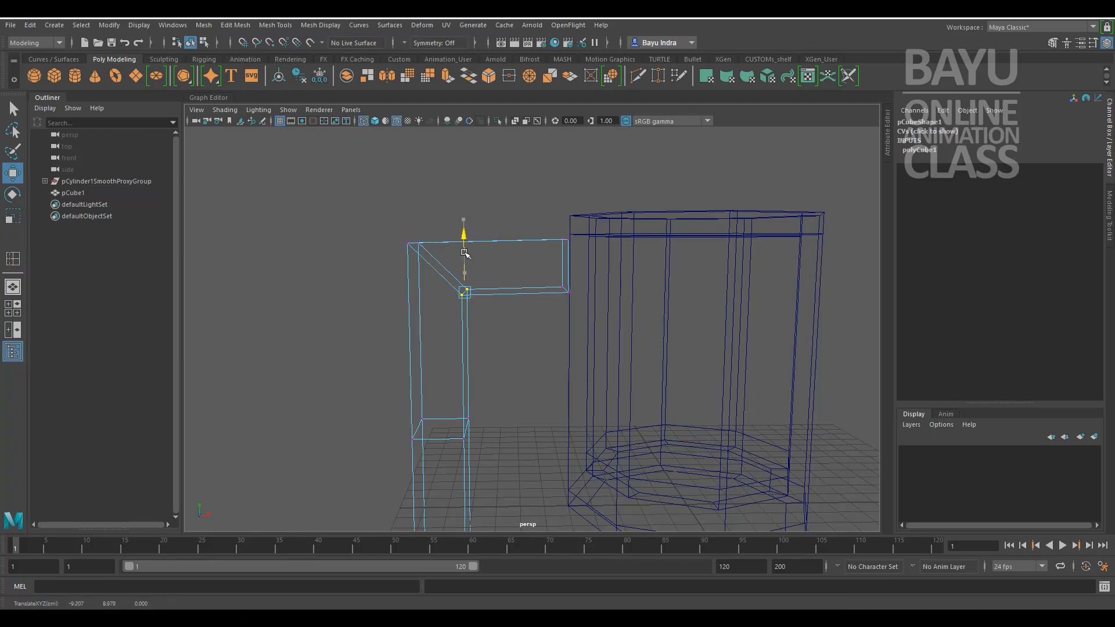
Rotate the bar's bottom end vertices toward the cup and move them against its outer wall above the base.
alt+middle_drag(486, 361, 464, 218)
drag(353, 381, 492, 468)
key(e)
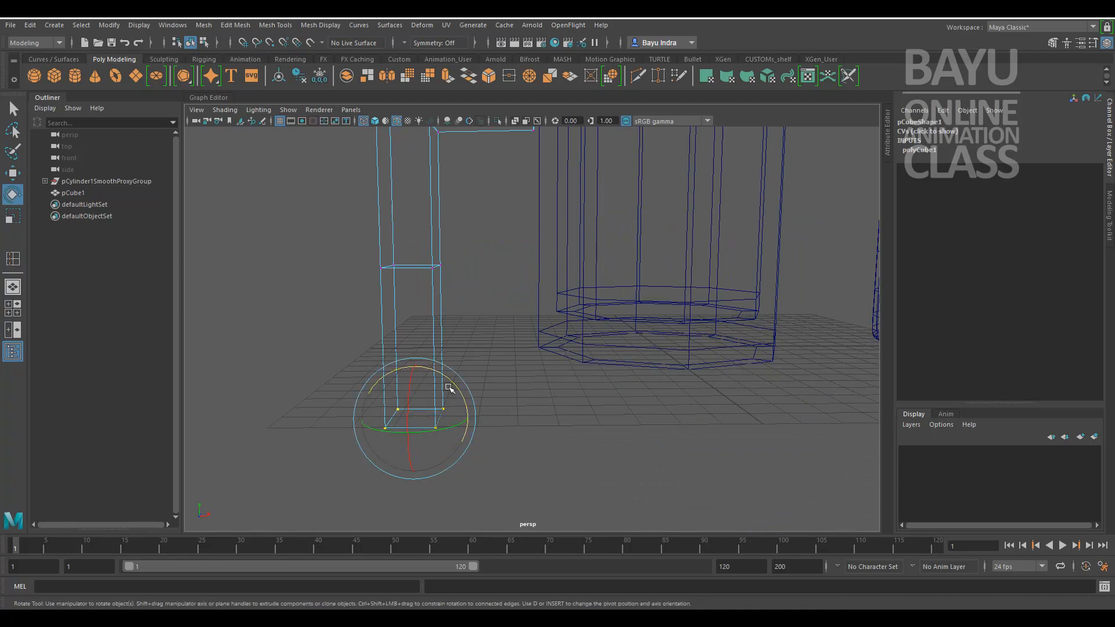
drag(453, 385, 331, 318)
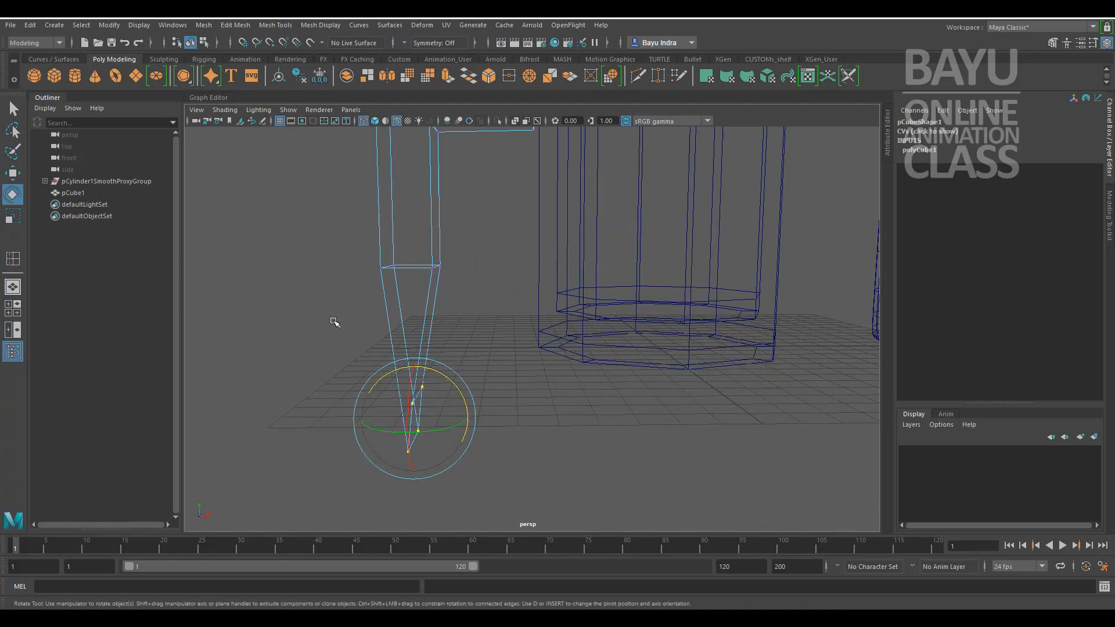
key(w)
middle_drag(455, 378, 569, 243)
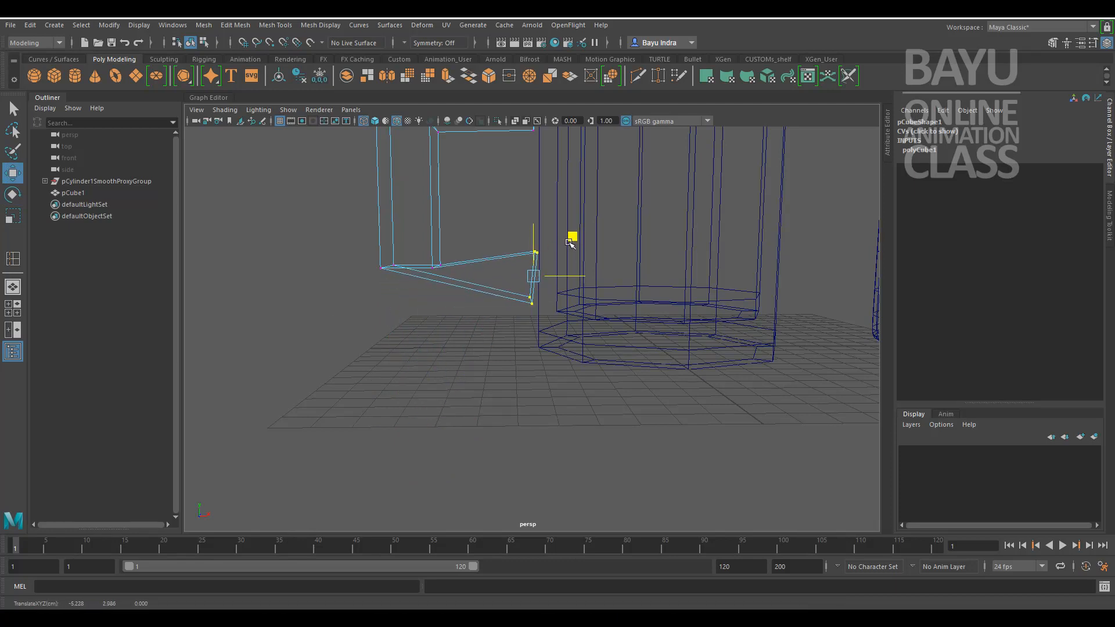
key(e)
drag(558, 227, 559, 227)
Try raising the vertices at the handle's lower corner, and undo the move.
alt+middle_drag(466, 372, 519, 444)
drag(383, 286, 516, 392)
key(w)
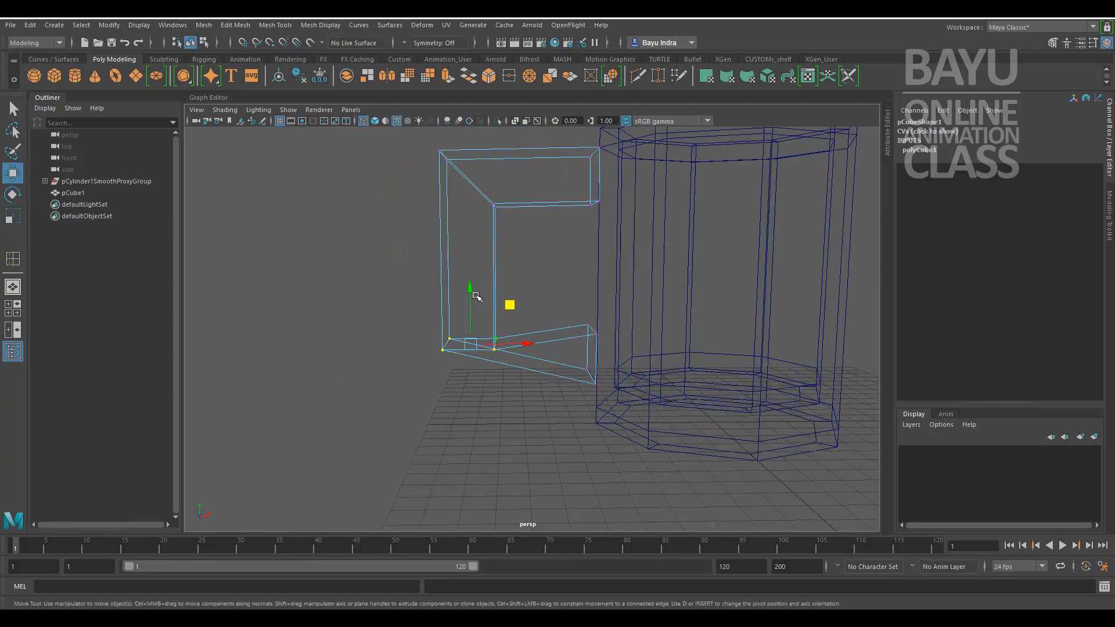
drag(480, 304, 480, 267)
key(ctrl+z)
Lower the outer vertices of the handle's lower corner to shape a mitred bend.
drag(406, 301, 480, 341)
drag(447, 285, 453, 299)
scroll(576, 362, down, 5)
alt+middle_drag(634, 366, 598, 408)
alt+drag(518, 330, 552, 321)
scroll(510, 331, up, 2)
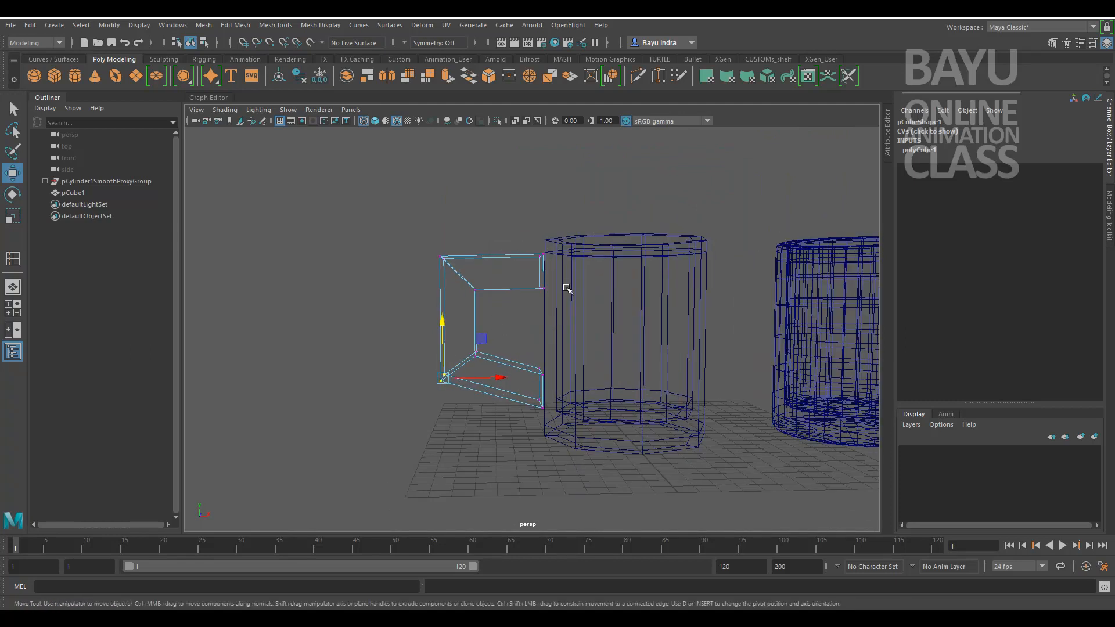
Slim the handle by moving the inner vertices of its arms and vertical grip toward its outer edges.
drag(560, 275, 457, 317)
drag(508, 271, 505, 299)
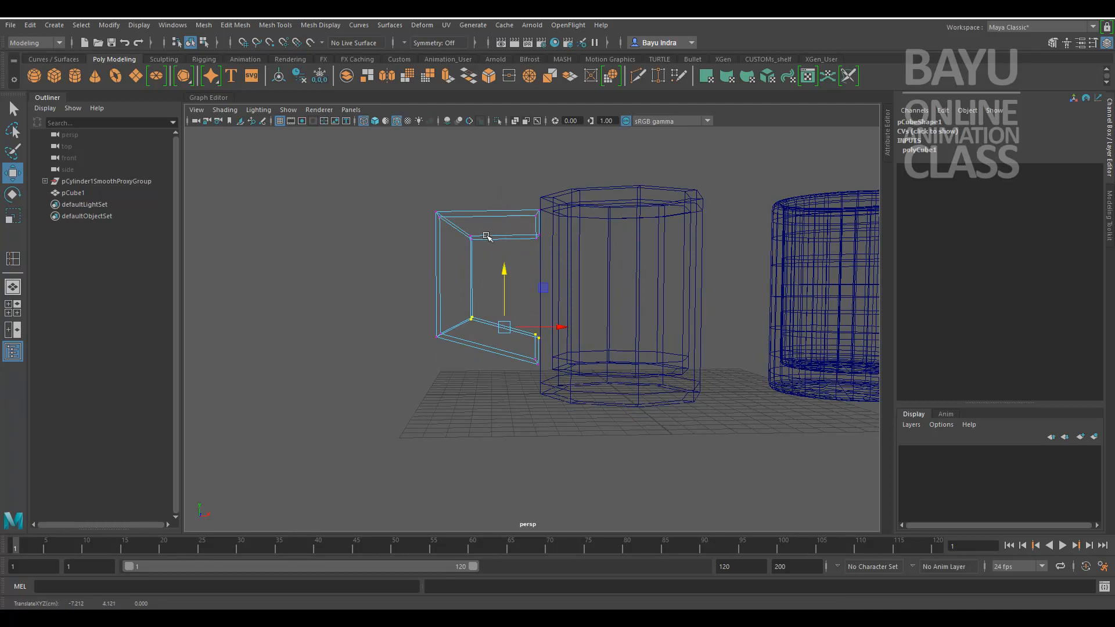
drag(487, 229, 461, 331)
drag(512, 280, 506, 280)
click(464, 318)
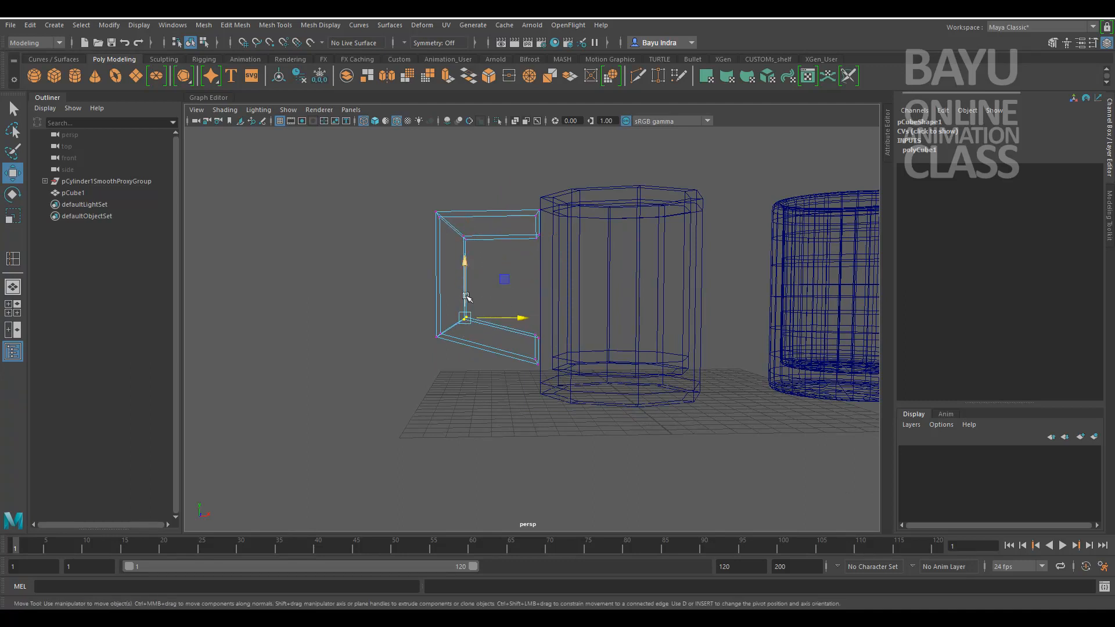
Select all the handle's vertices and scale them down slightly along Z to narrow the handle.
alt+drag(467, 294, 502, 390)
drag(327, 176, 583, 452)
alt+drag(406, 410, 510, 435)
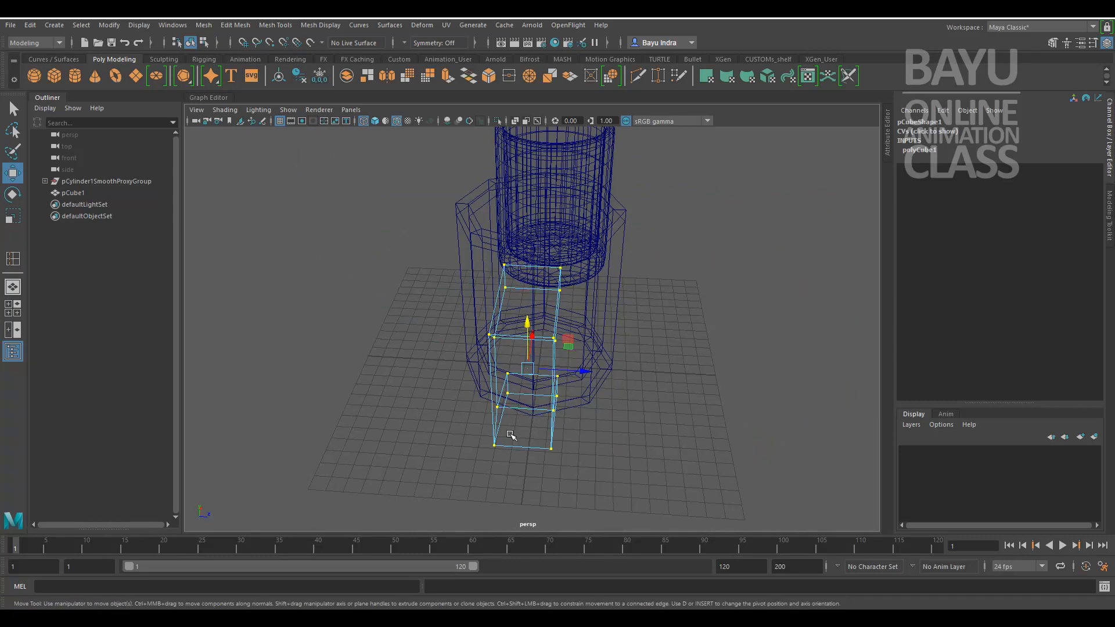
key(r)
drag(580, 370, 568, 369)
Examine from several angles how the handle's ends line up with the cup's wall, and select the low-poly cup.
alt+drag(629, 427, 525, 408)
alt+right_drag(524, 408, 565, 403)
alt+middle_drag(528, 393, 546, 453)
mouse_move(546, 453)
alt+mouse_down()
mouse_move(520, 408)
mouse_move(546, 444)
alt+mouse_up()
alt+middle_drag(558, 439, 530, 400)
alt+drag(530, 401, 530, 393)
alt+drag(540, 336, 641, 384)
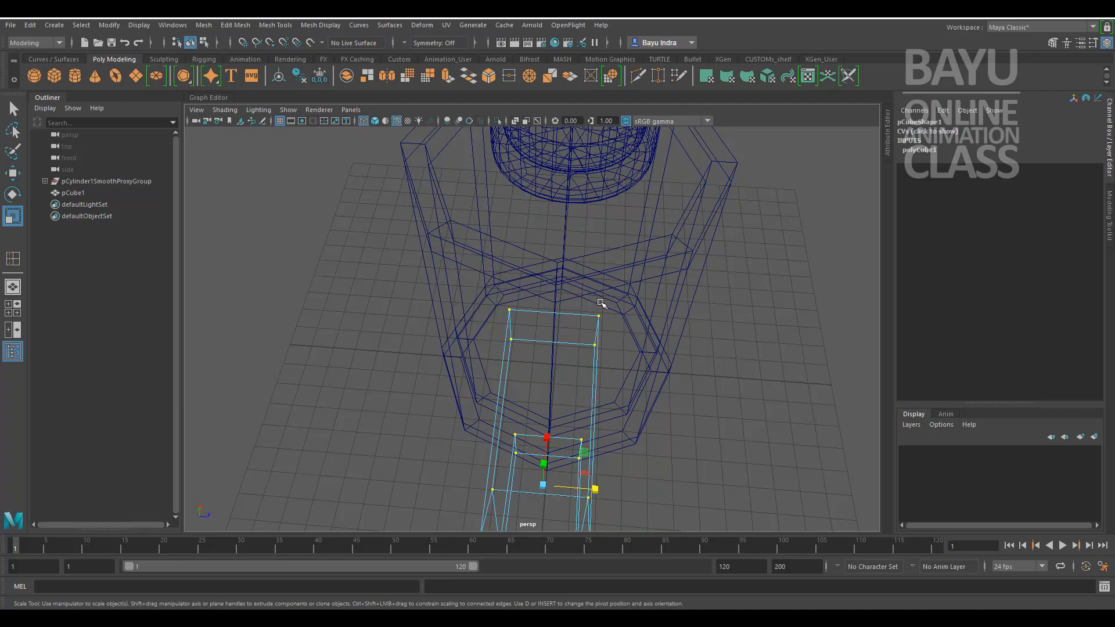
alt+drag(654, 383, 602, 406)
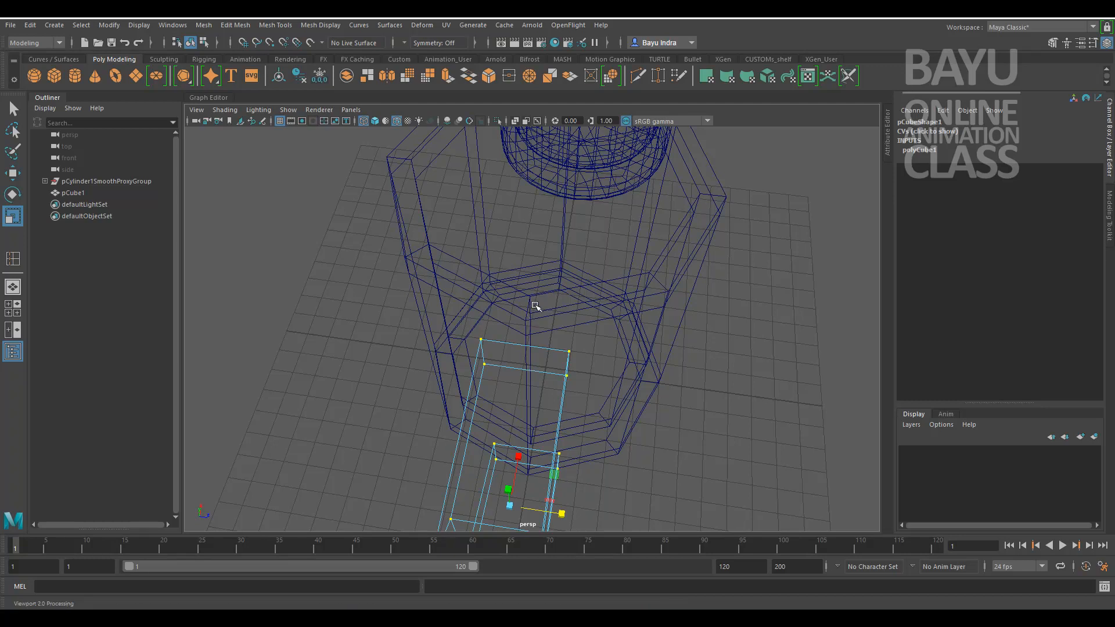
alt+drag(529, 360, 528, 319)
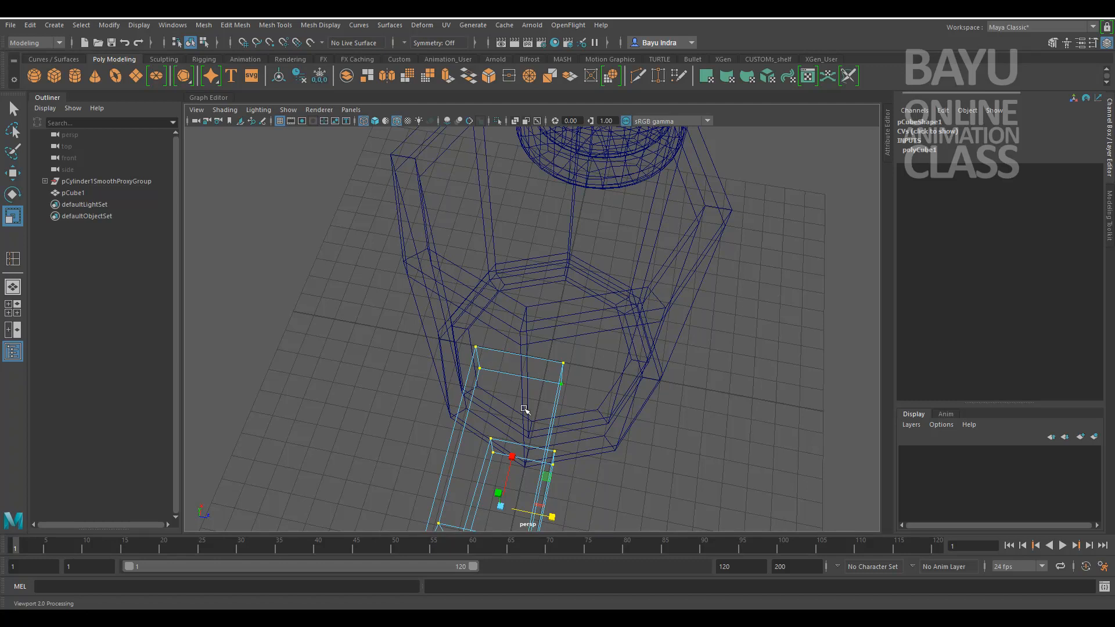
alt+drag(679, 436, 568, 428)
click(599, 367)
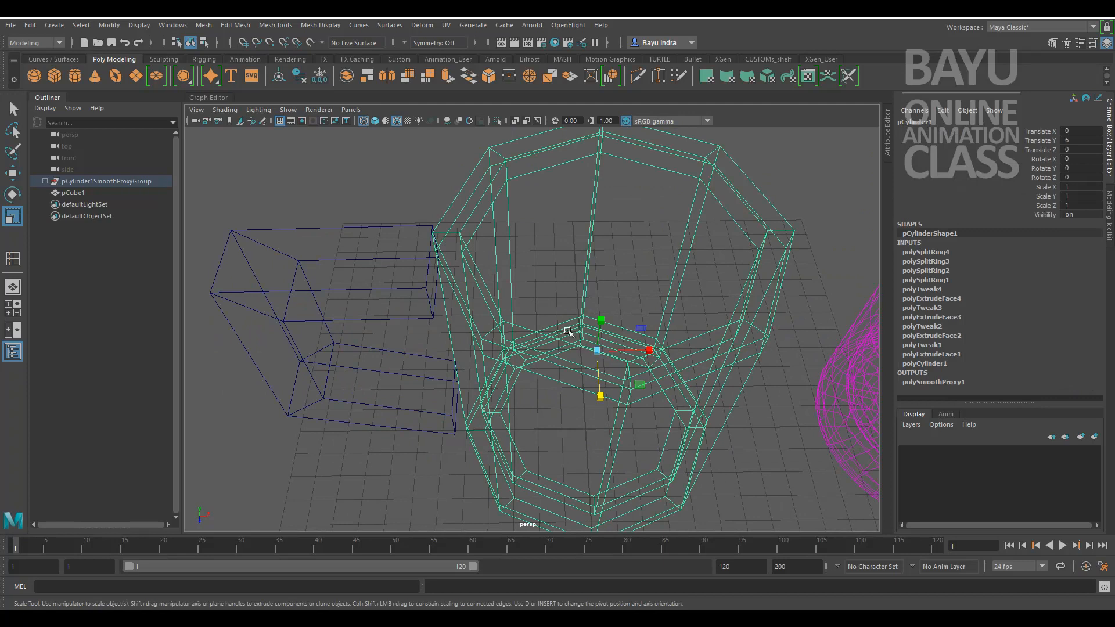
Select all the low-poly cup's vertices and rotate them about Y in the top view so a flat side faces the handle.
alt+drag(568, 331, 570, 296)
right_drag(570, 296, 517, 261)
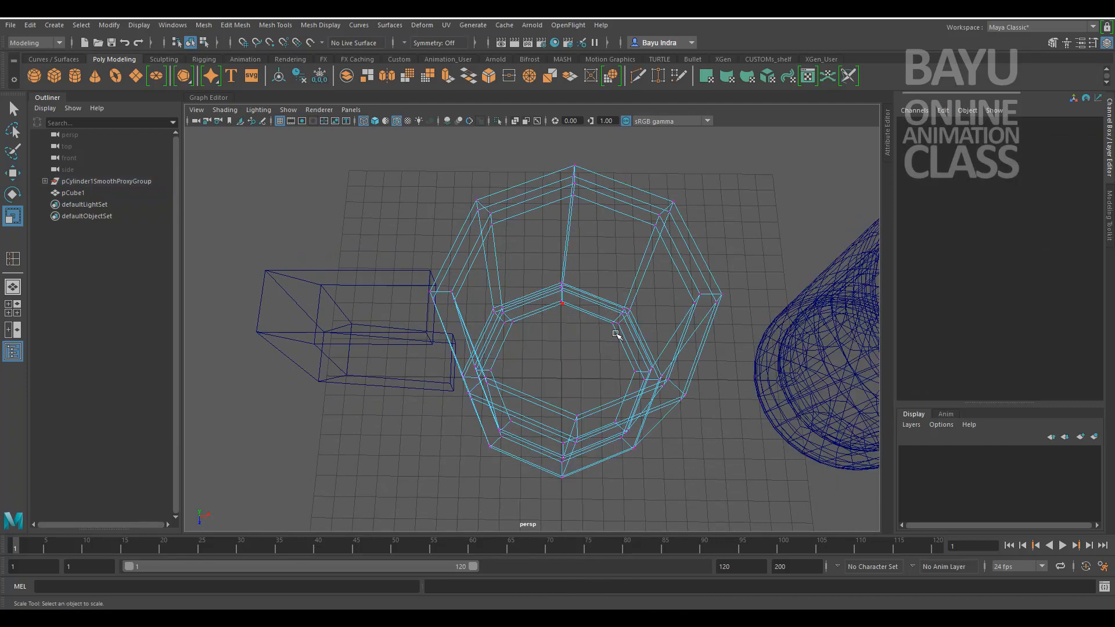
scroll(616, 334, down, 5)
drag(356, 189, 726, 507)
alt+drag(725, 507, 616, 445)
alt+middle_drag(645, 448, 609, 439)
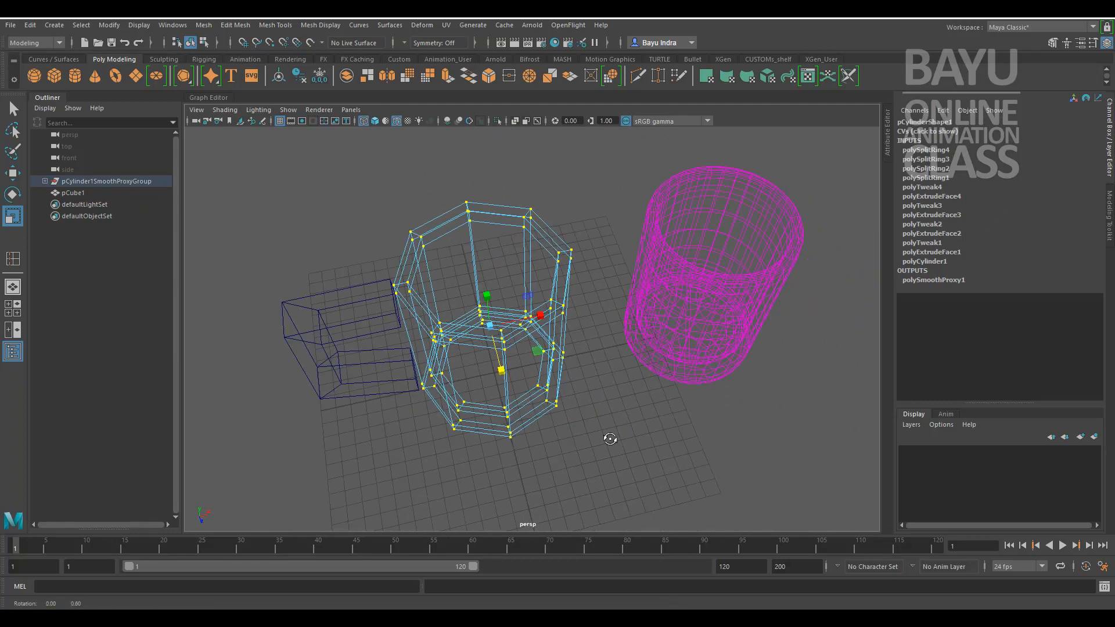
key(e)
key(space)
drag(671, 443, 615, 448)
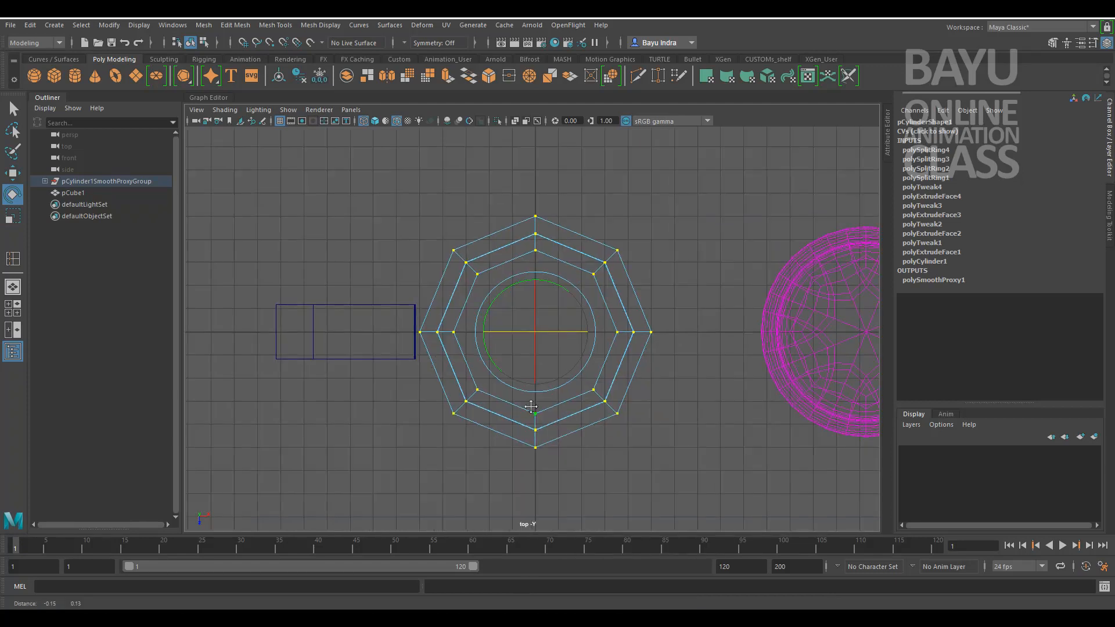
drag(620, 390, 612, 376)
alt+middle_drag(700, 446, 505, 425)
scroll(506, 426, down, 3)
alt+middle_drag(599, 442, 651, 437)
scroll(652, 437, down, 1)
key(space)
drag(652, 436, 531, 398)
key(w)
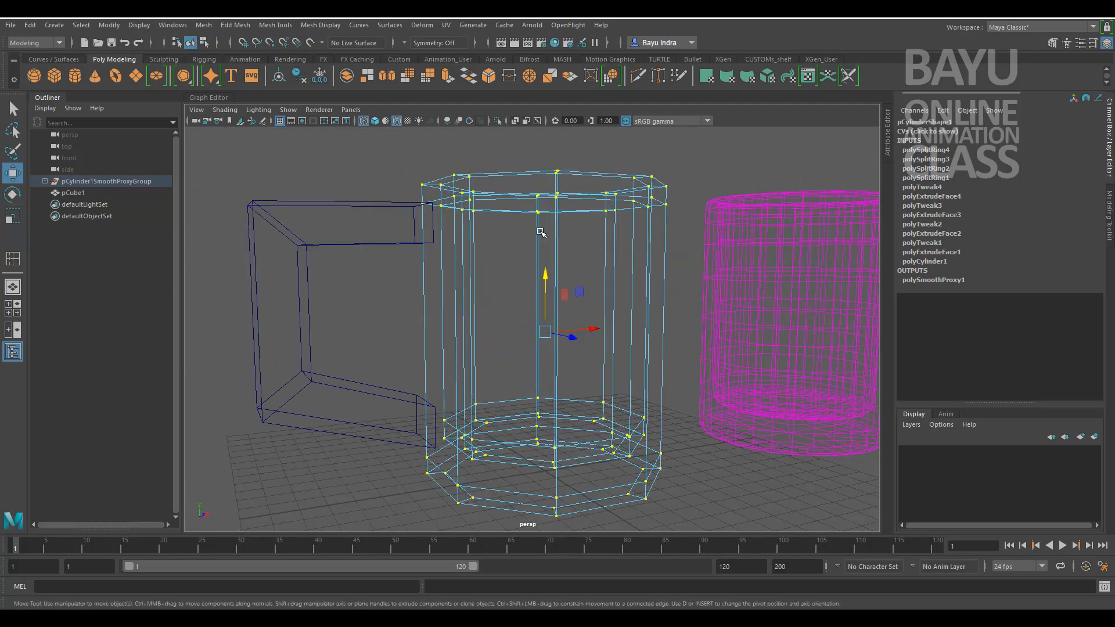
Return the cup to object mode and display the scene shaded.
right_click(625, 194)
right_drag(493, 203, 559, 190)
alt+drag(571, 295, 557, 320)
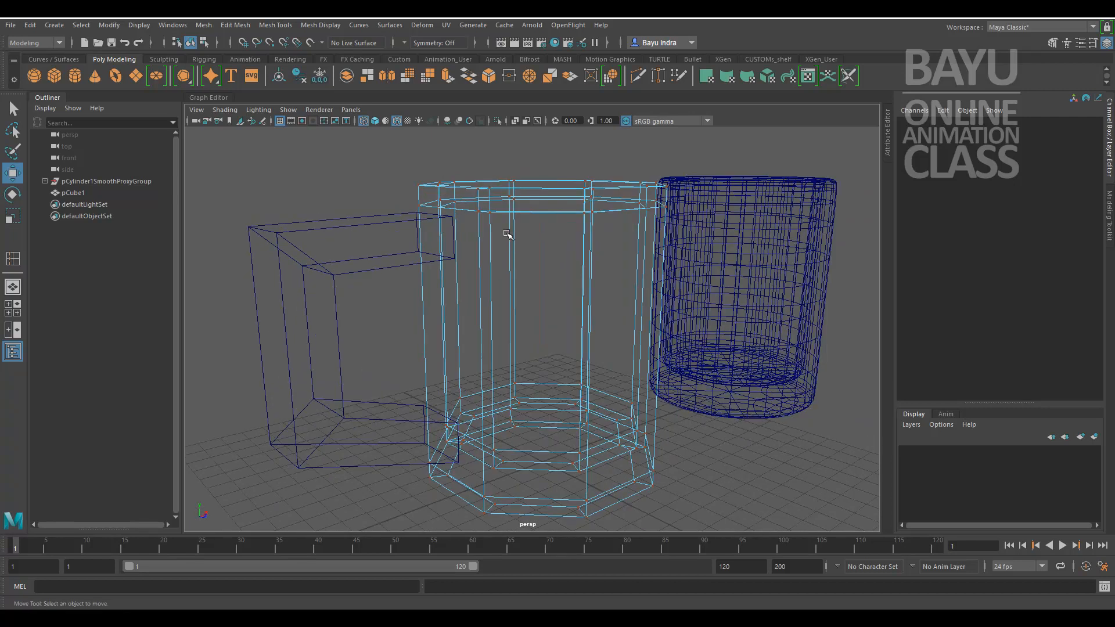
right_drag(504, 224, 508, 200)
alt+drag(506, 328, 505, 326)
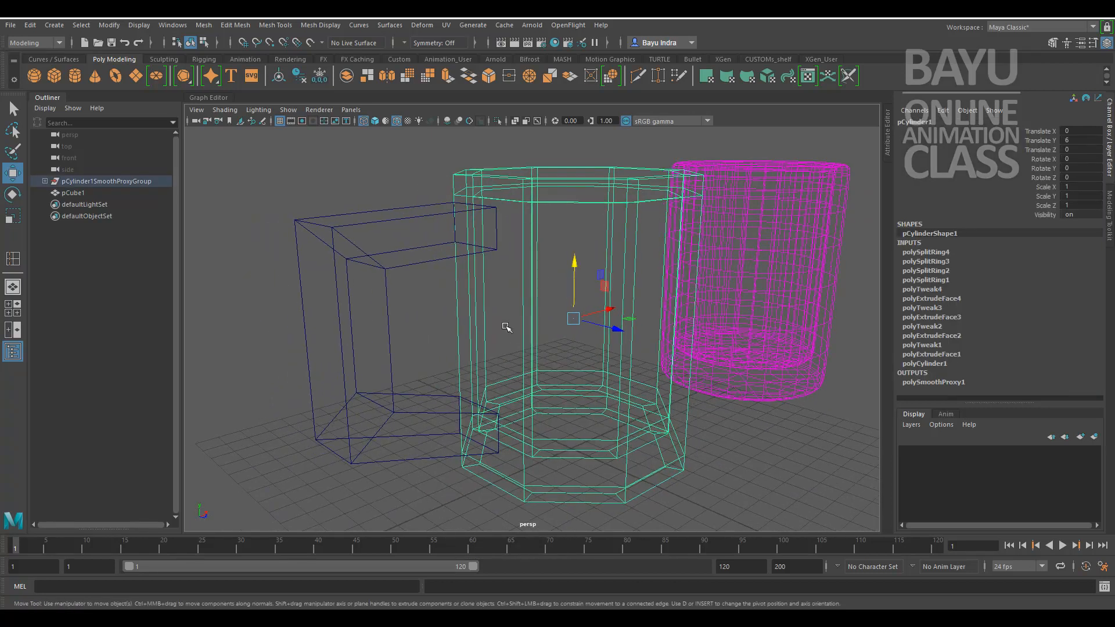
key(5)
mouse_move(518, 324)
alt+mouse_down()
mouse_move(465, 325)
mouse_move(465, 341)
mouse_move(463, 320)
mouse_move(459, 333)
mouse_move(587, 328)
mouse_move(684, 343)
mouse_move(551, 350)
mouse_move(456, 328)
alt+mouse_up()
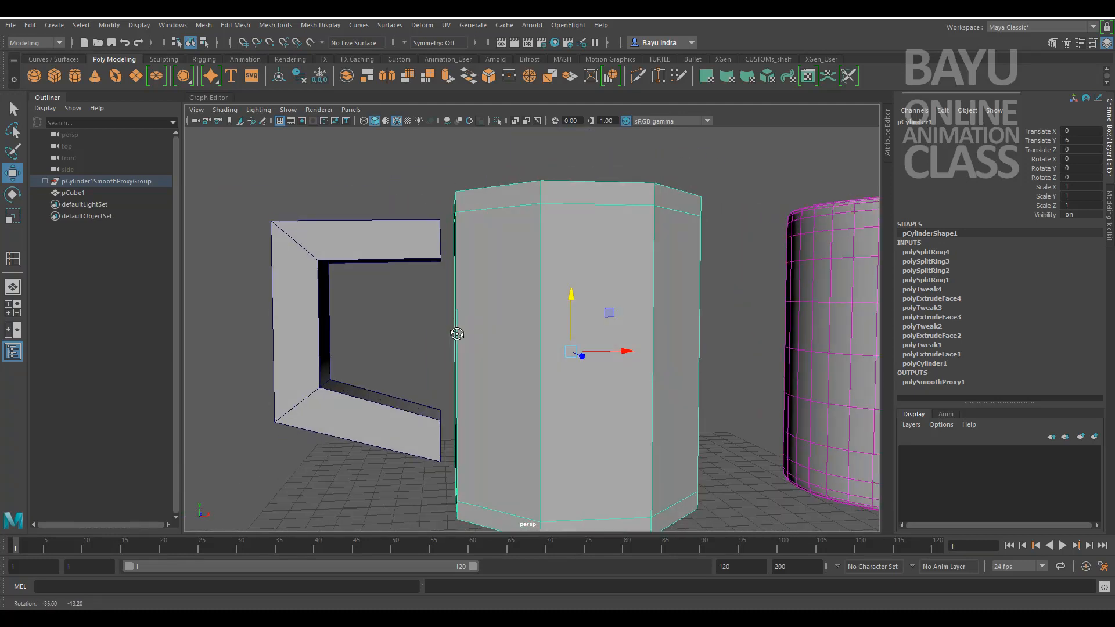
Move the end vertices of both handle arms along X toward the cup's wall.
alt+drag(542, 319, 452, 271)
click(473, 300)
right_drag(450, 263, 399, 262)
drag(458, 217, 480, 298)
drag(499, 235, 515, 332)
drag(463, 409, 519, 509)
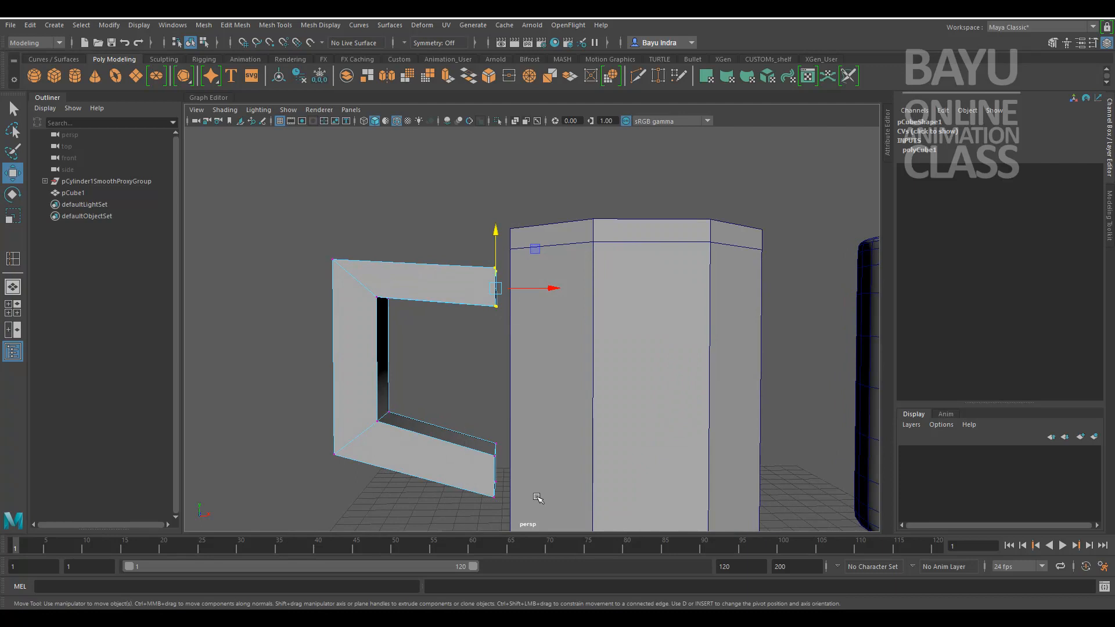
drag(546, 384, 606, 385)
Insert two horizontal edge loops around the cup, one just below the handle's upper arm and one above its lower arm.
click(619, 328)
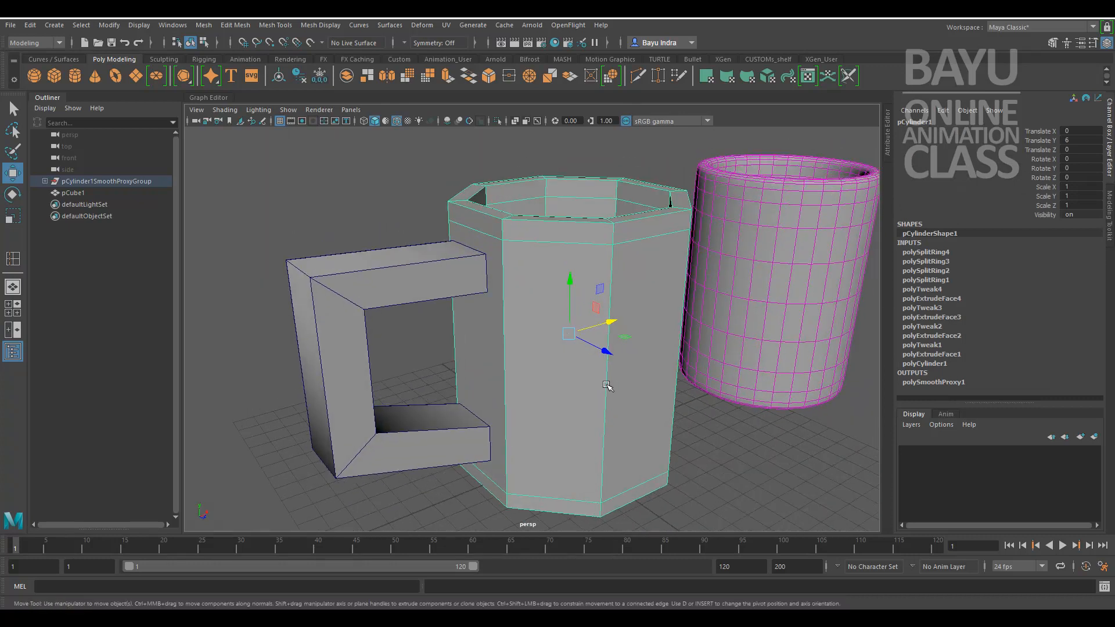
click(277, 26)
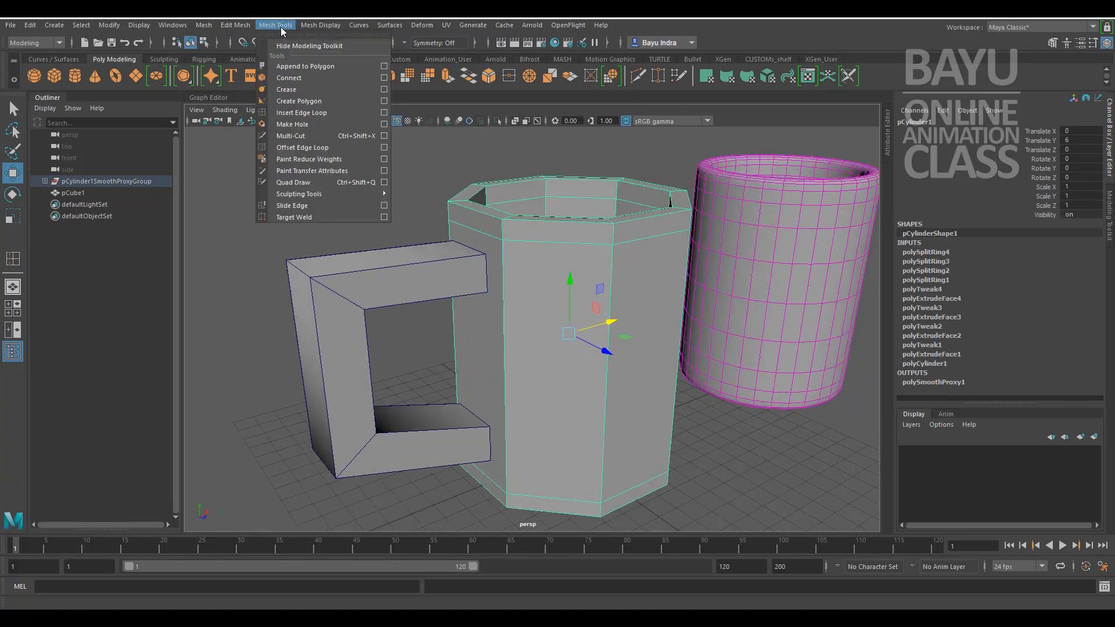
click(310, 114)
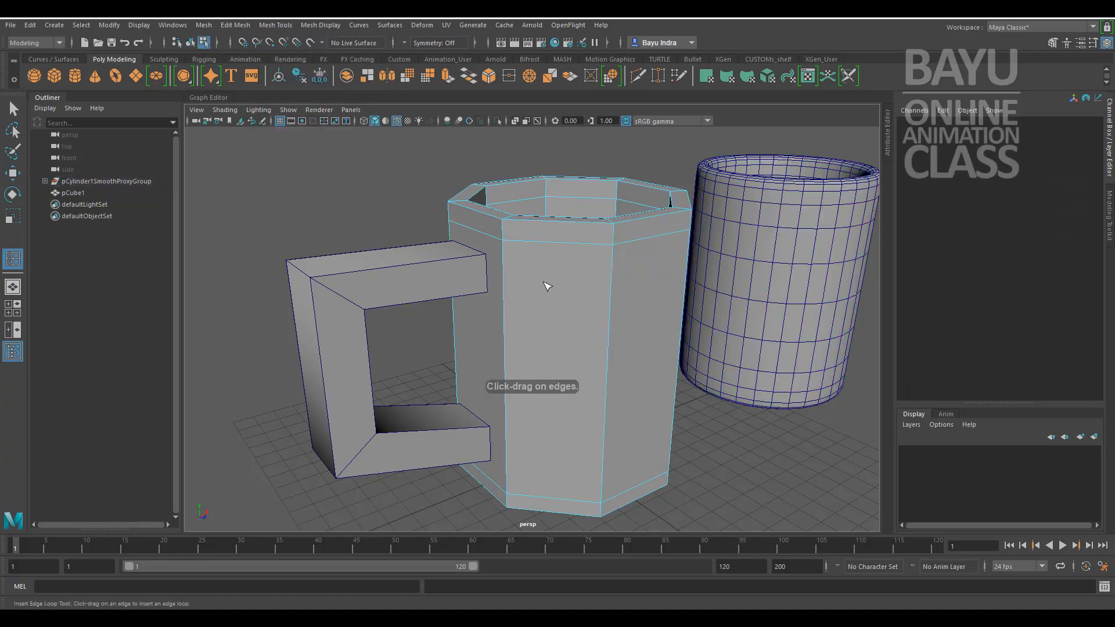
alt+drag(549, 340, 521, 331)
drag(500, 281, 496, 283)
alt+middle_drag(531, 399, 510, 330)
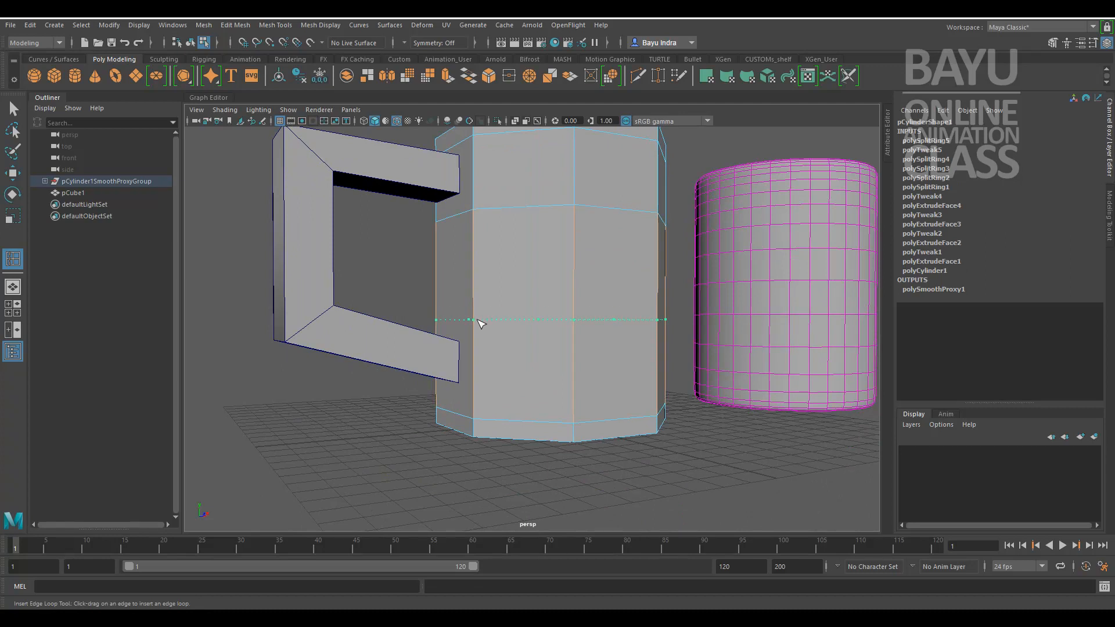
drag(480, 324, 480, 324)
alt+drag(482, 325, 536, 405)
key(w)
Extrude the cup face opposite the upper arm, inset at local scale 0.65, 0.56, 0.65, and delete the inner face.
alt+middle_drag(495, 298, 516, 372)
scroll(519, 361, up, 5)
alt+middle_drag(505, 324, 520, 346)
alt+drag(520, 347, 473, 351)
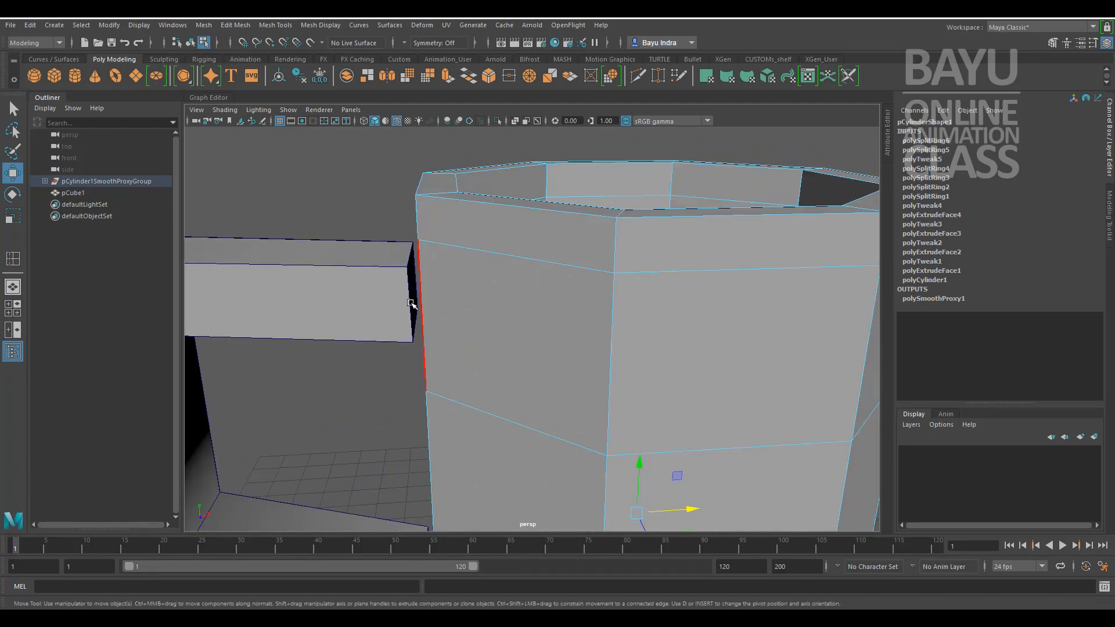
alt+drag(409, 317, 499, 363)
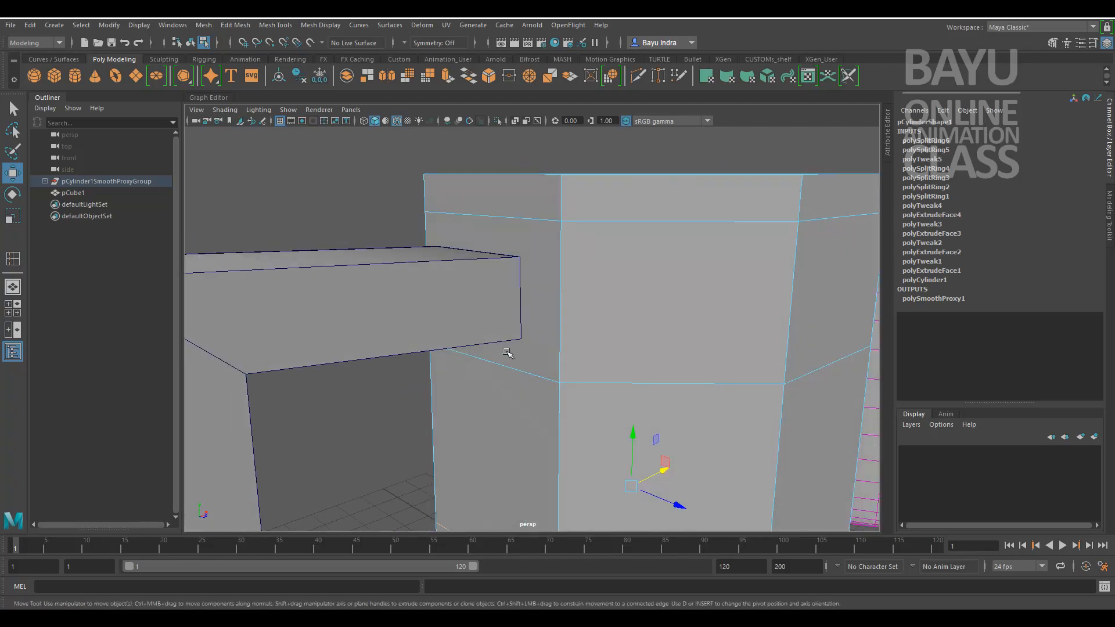
right_drag(534, 292, 535, 299)
click(543, 331)
alt+drag(617, 381, 597, 364)
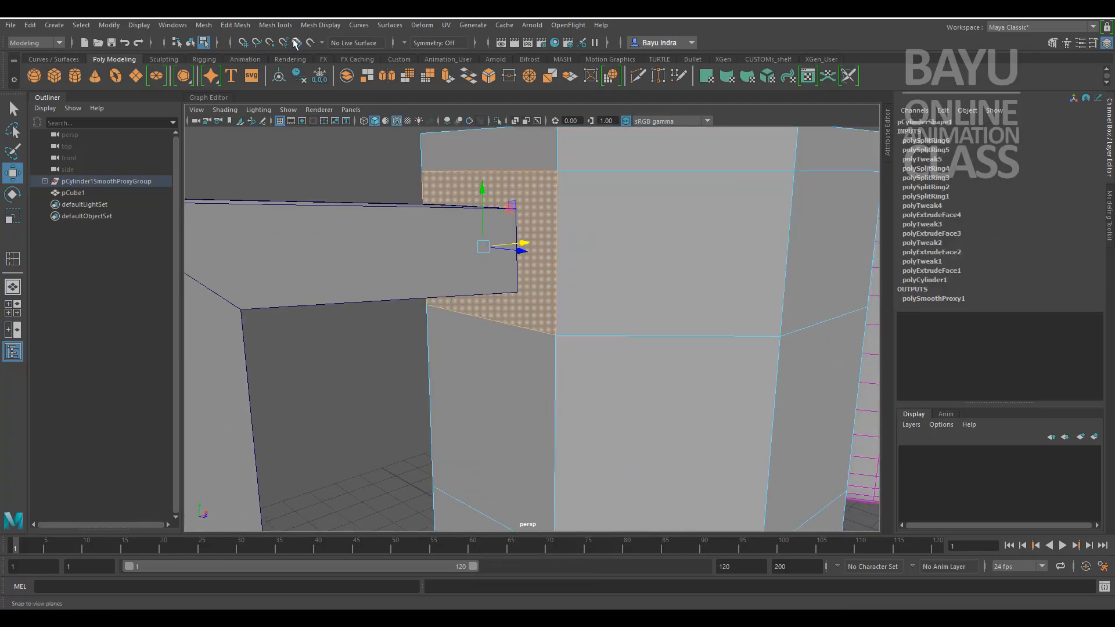
click(231, 25)
click(285, 135)
alt+drag(472, 341, 492, 368)
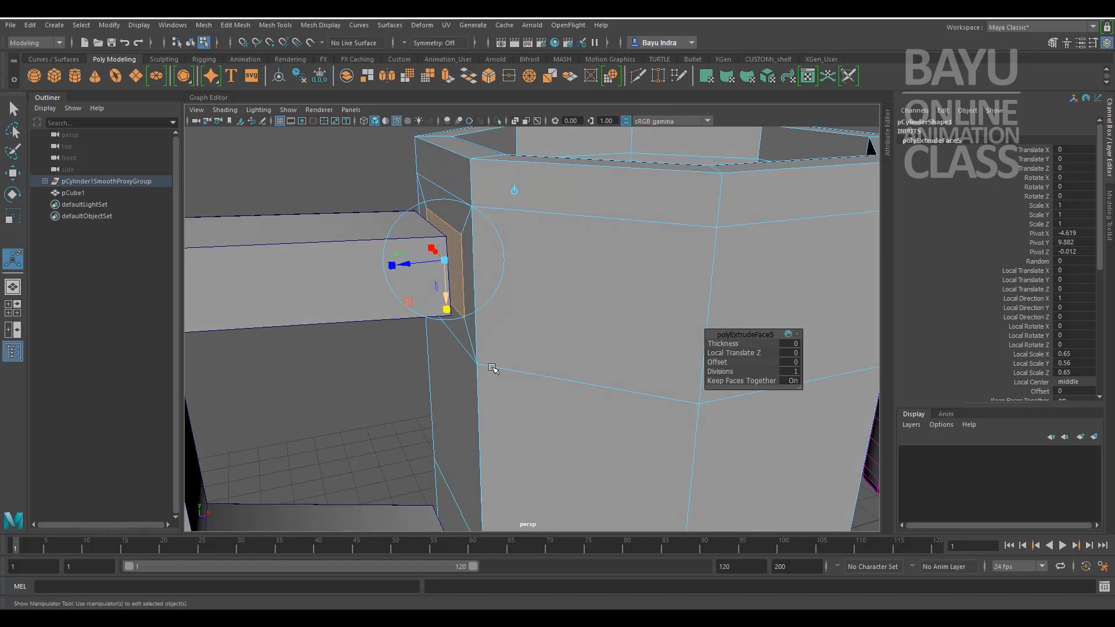
key(Delete)
Extrude the cup face opposite the handle's lower arm as an inset with a uniform local scale of 0.567.
scroll(461, 339, down, 4)
mouse_move(461, 376)
alt+mouse_down()
mouse_move(452, 319)
mouse_move(488, 343)
mouse_move(468, 375)
alt+mouse_up()
scroll(507, 368, up, 5)
click(502, 355)
click(237, 25)
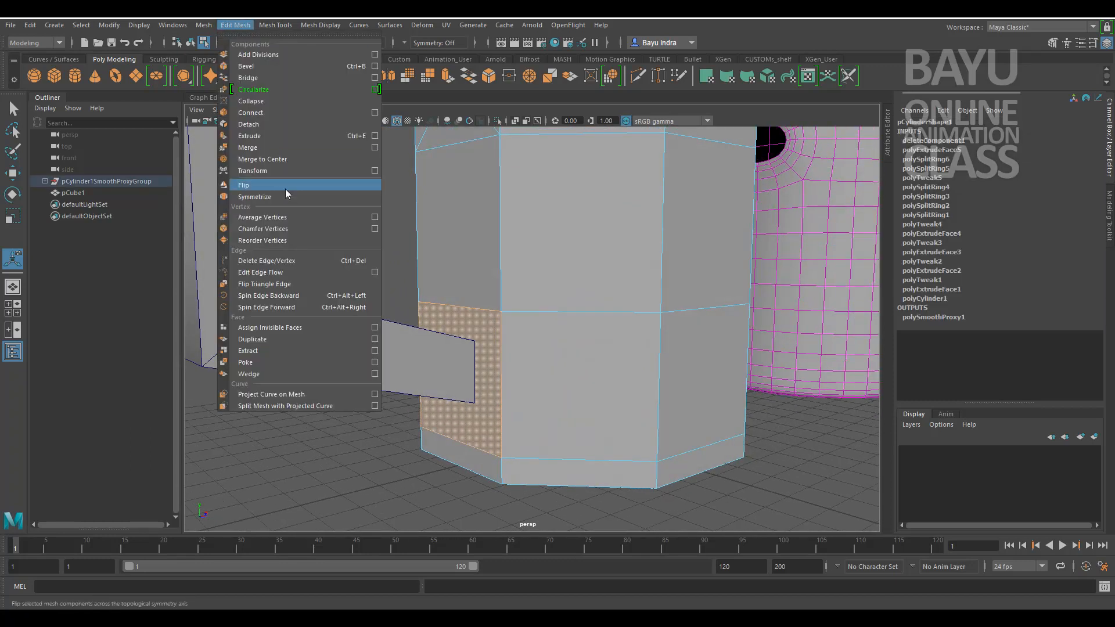
click(261, 137)
alt+drag(472, 355, 442, 384)
click(470, 432)
alt+drag(543, 431, 511, 418)
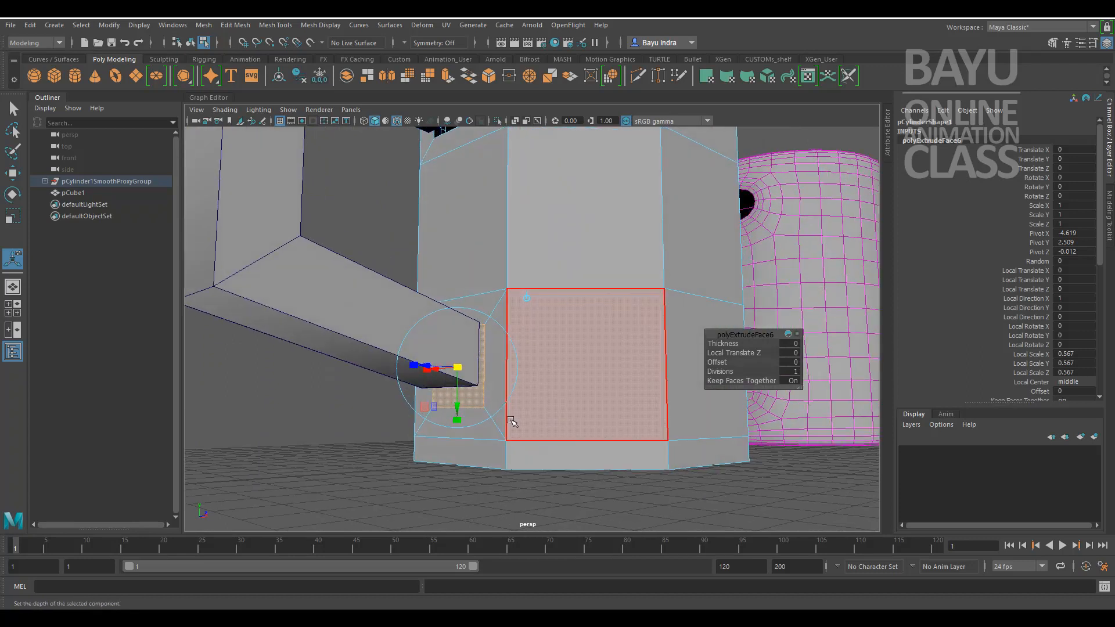
Adjust the lower inset's horizontal edge to match the lower arm's height and delete the inner face.
key(w)
right_drag(475, 428, 475, 235)
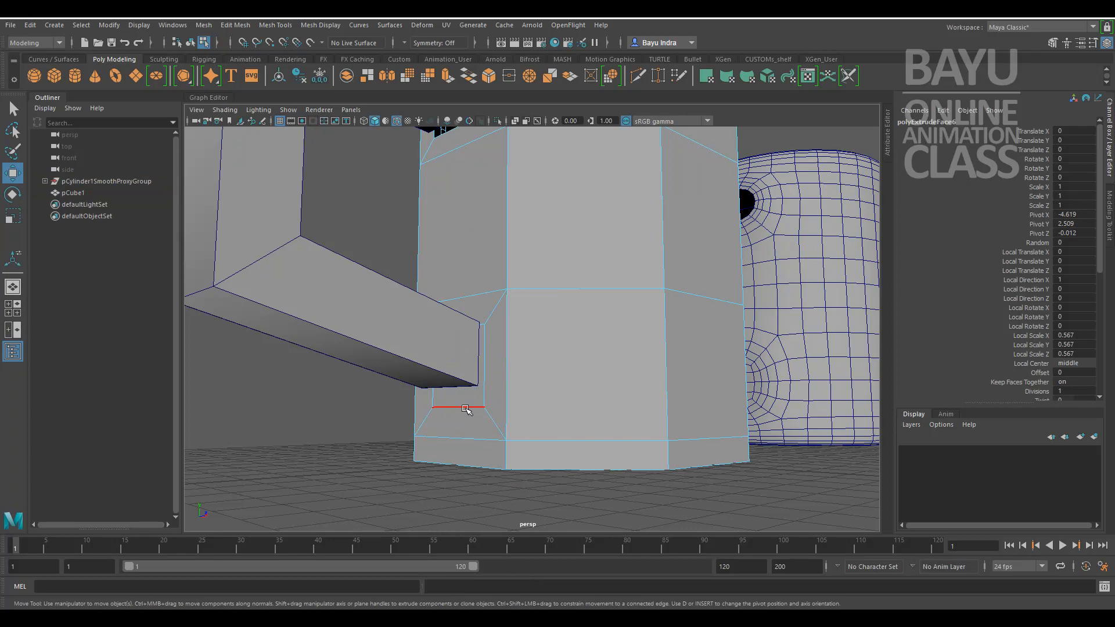
click(465, 409)
drag(458, 366, 524, 349)
right_drag(524, 349, 524, 297)
click(468, 382)
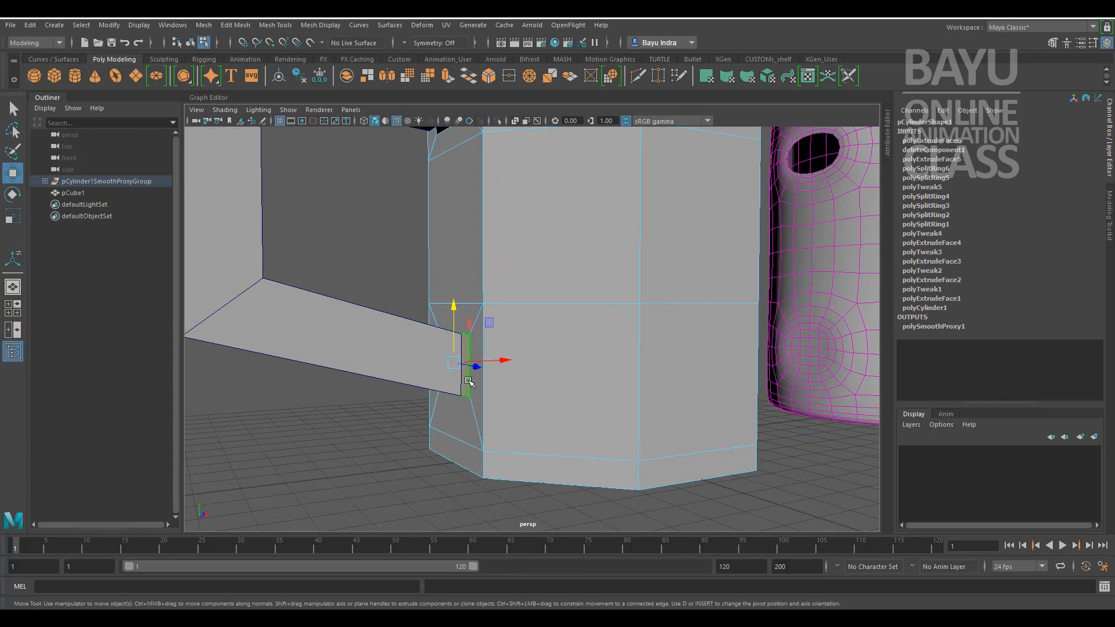
click(629, 529)
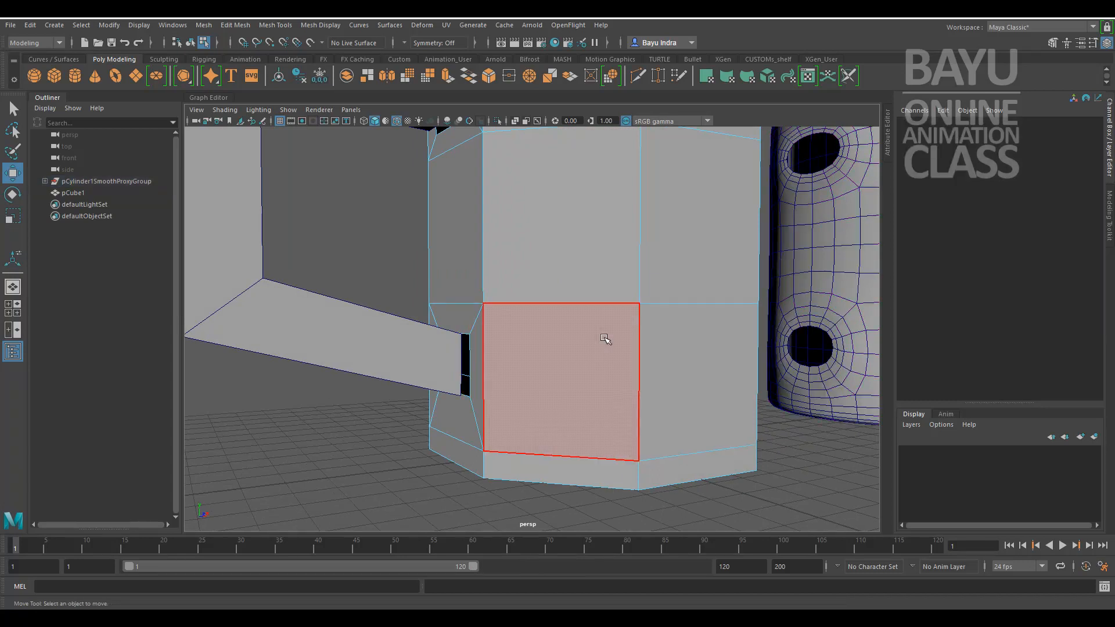
Delete the end faces of the handle's upper and lower arms that face the cup.
alt+drag(509, 317, 459, 300)
click(376, 198)
right_click(332, 187)
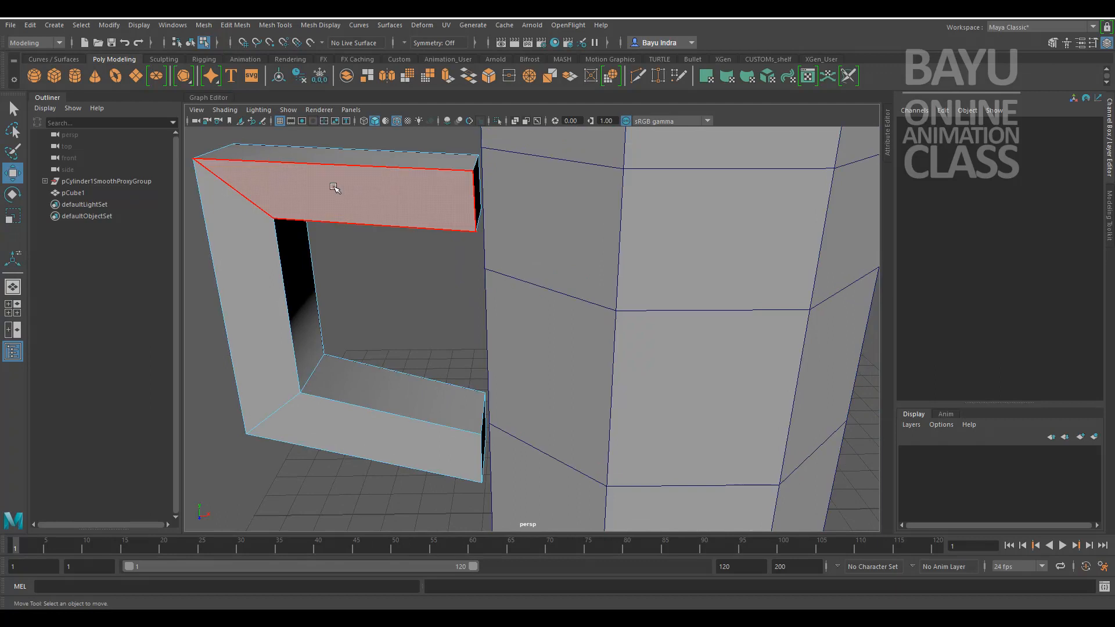
right_drag(340, 225, 340, 226)
alt+drag(435, 281, 434, 284)
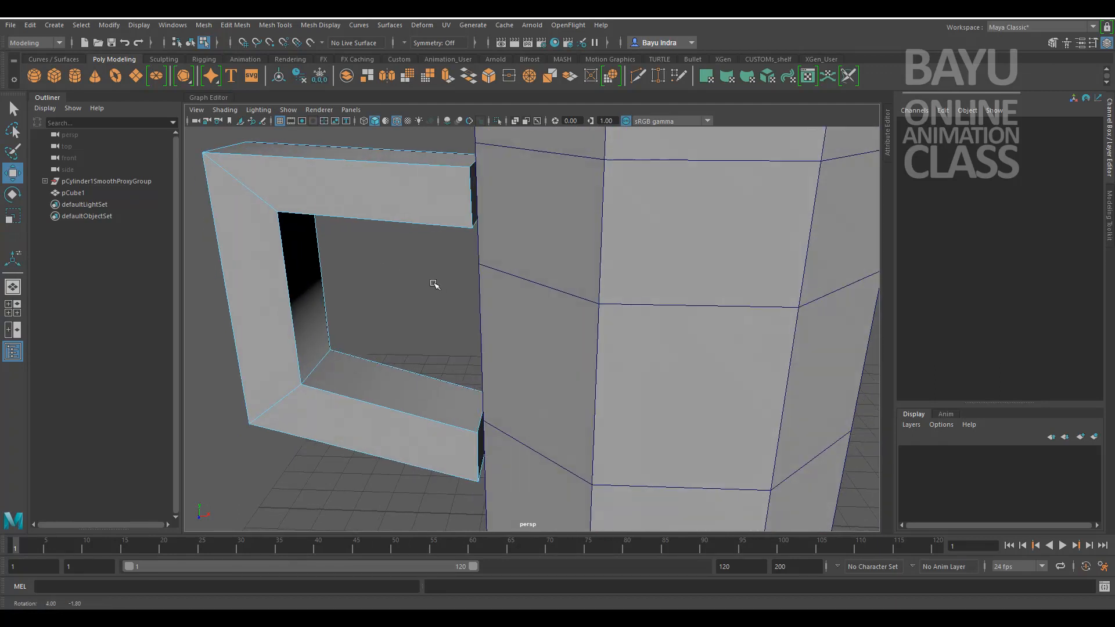
click(474, 197)
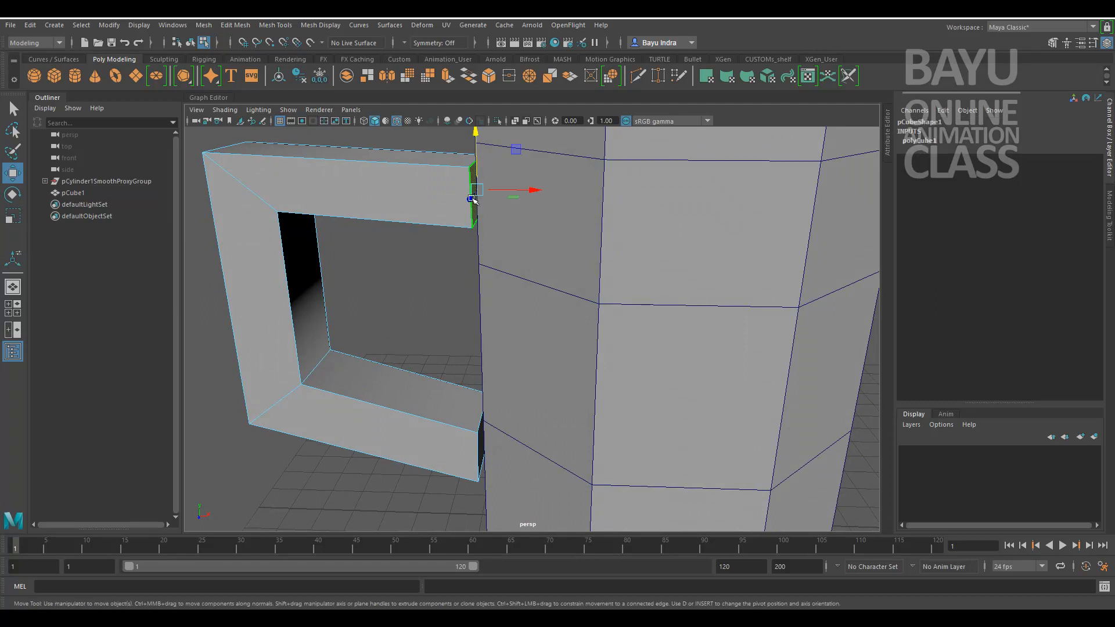
alt+drag(448, 330, 450, 316)
shift+click(486, 444)
click(550, 423)
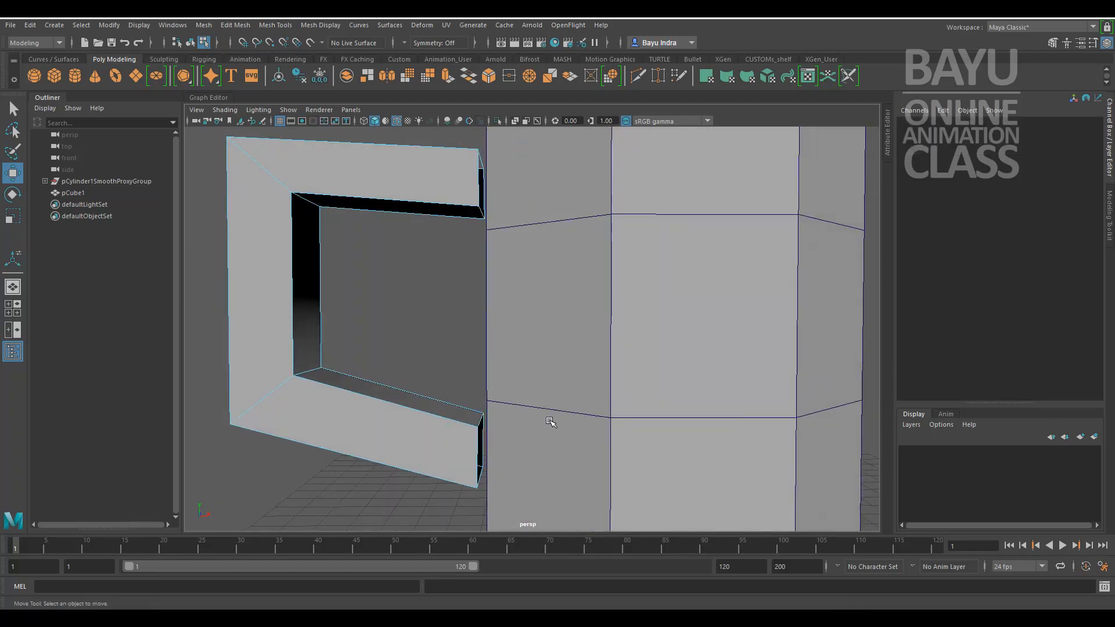
Combine the low-poly cup and the handle into a single mesh in object mode.
alt+drag(402, 307, 426, 331)
right_drag(402, 217, 447, 197)
click(450, 315)
alt+drag(451, 316, 446, 352)
click(581, 248)
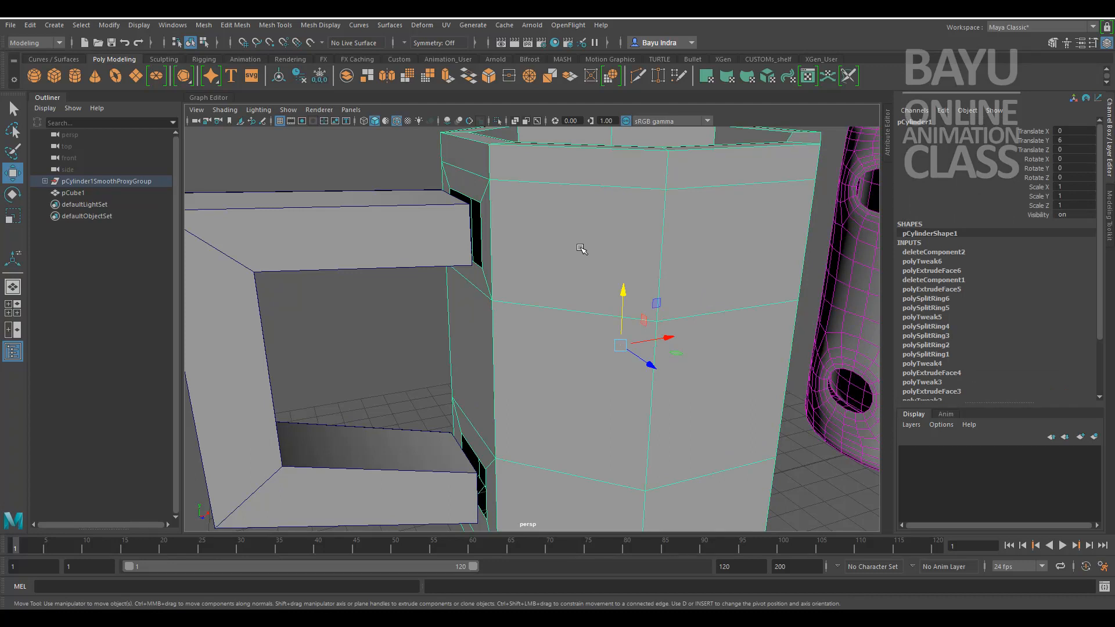
click(374, 243)
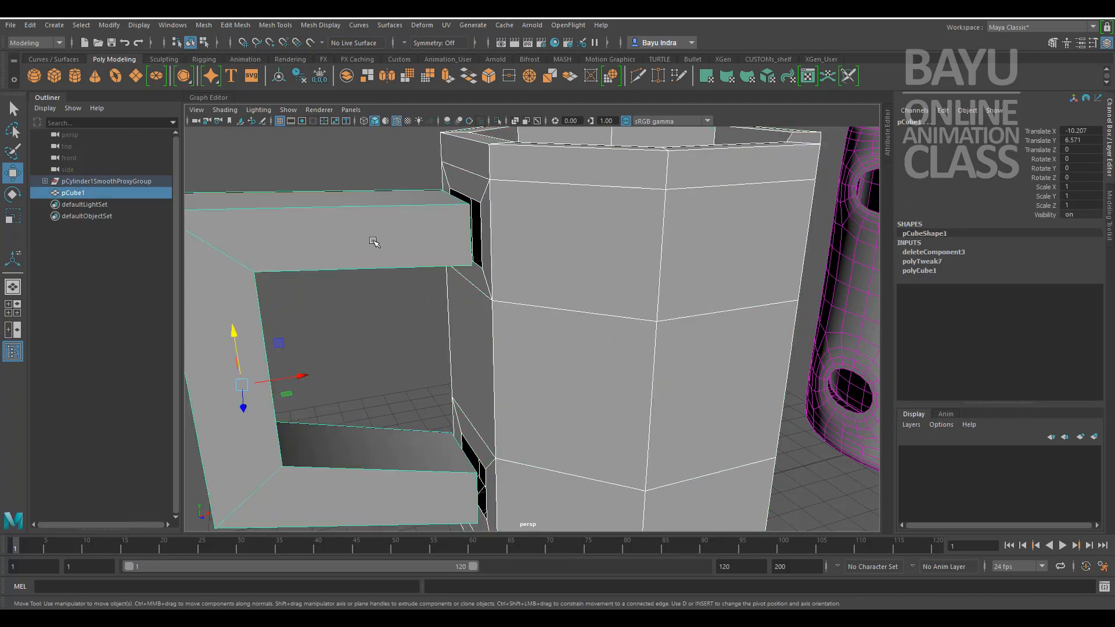
mouse_move(499, 232)
alt+mouse_down()
mouse_move(500, 246)
mouse_move(493, 228)
alt+mouse_up()
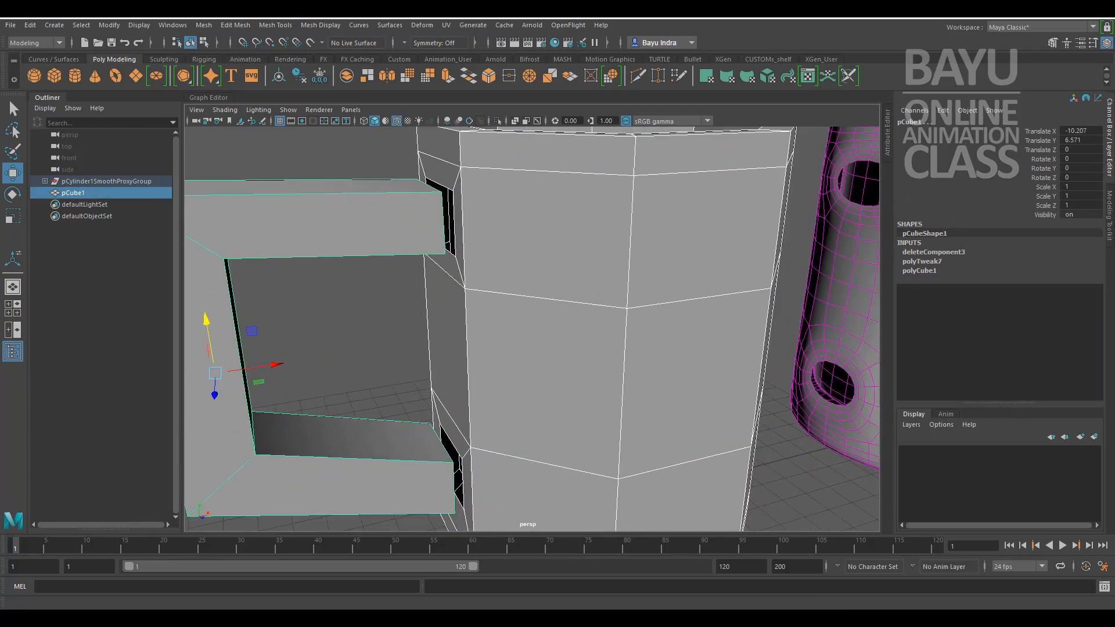
click(203, 25)
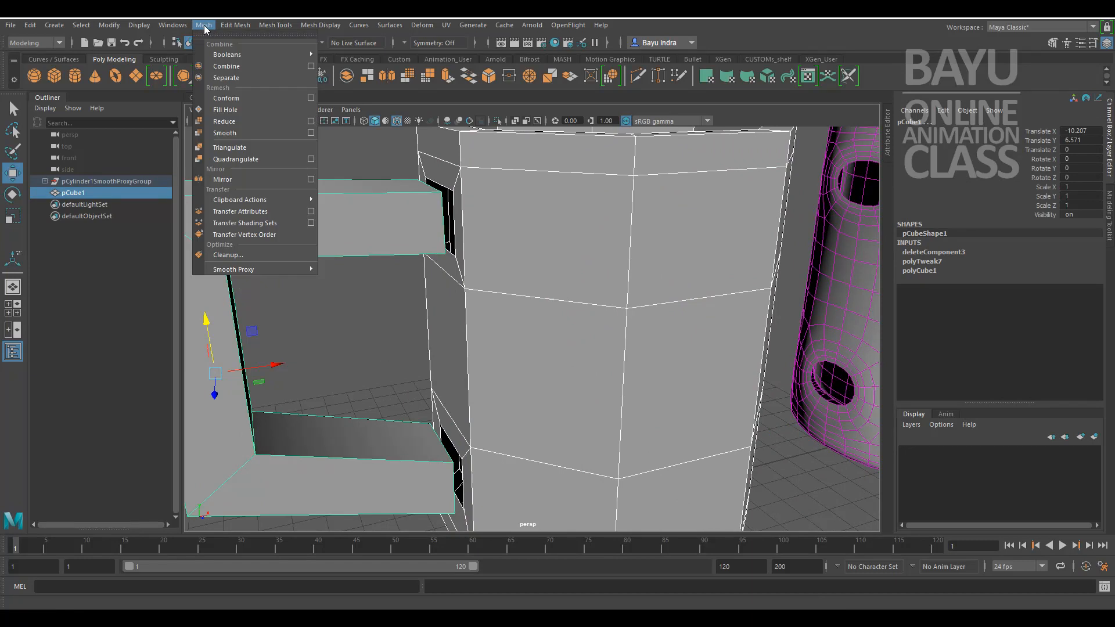
click(234, 68)
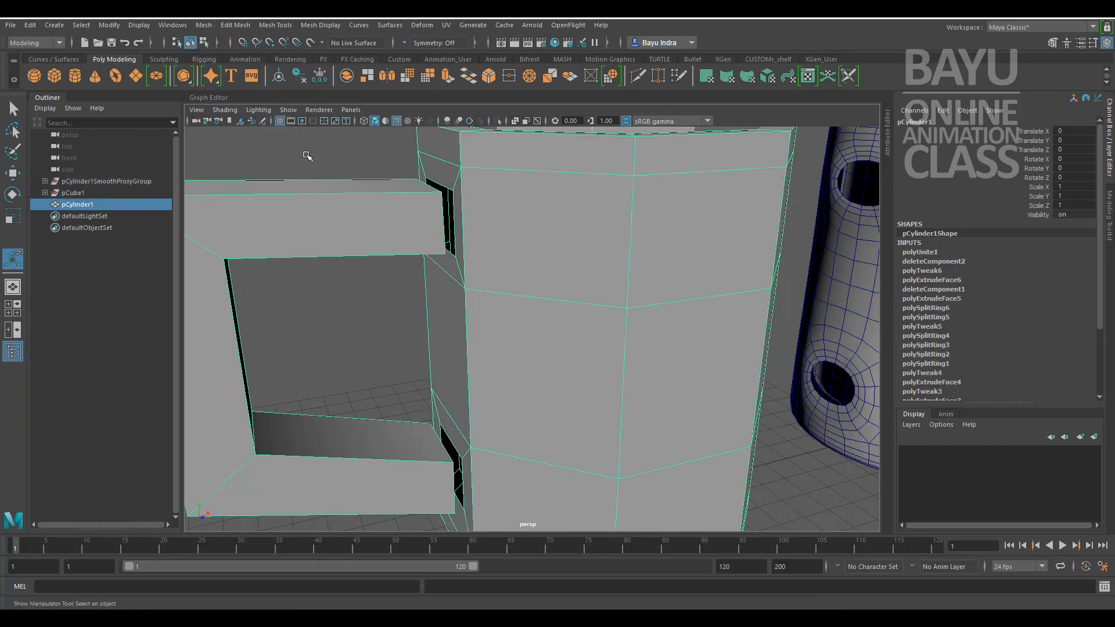
click(307, 156)
In vertex mode with wireframe display, select the matching vertices of the handle's upper arm end and the cup hole beside it.
click(533, 256)
alt+drag(493, 273, 451, 319)
scroll(472, 297, up, 2)
scroll(586, 287, down, 3)
scroll(490, 329, up, 3)
alt+middle_drag(490, 329, 567, 323)
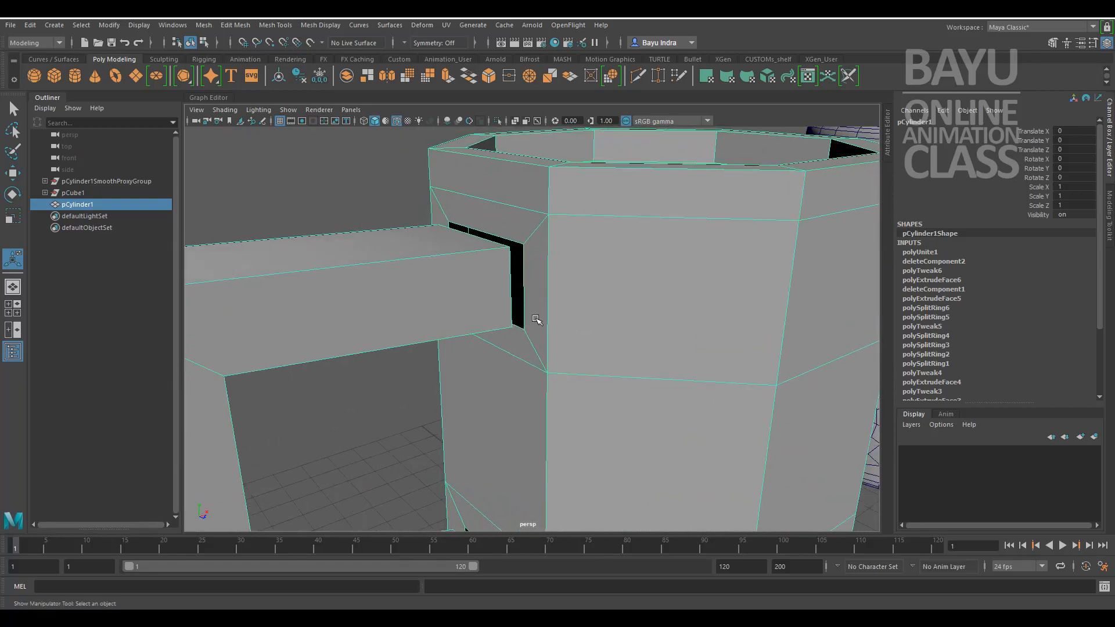
right_drag(418, 285, 365, 263)
key(q)
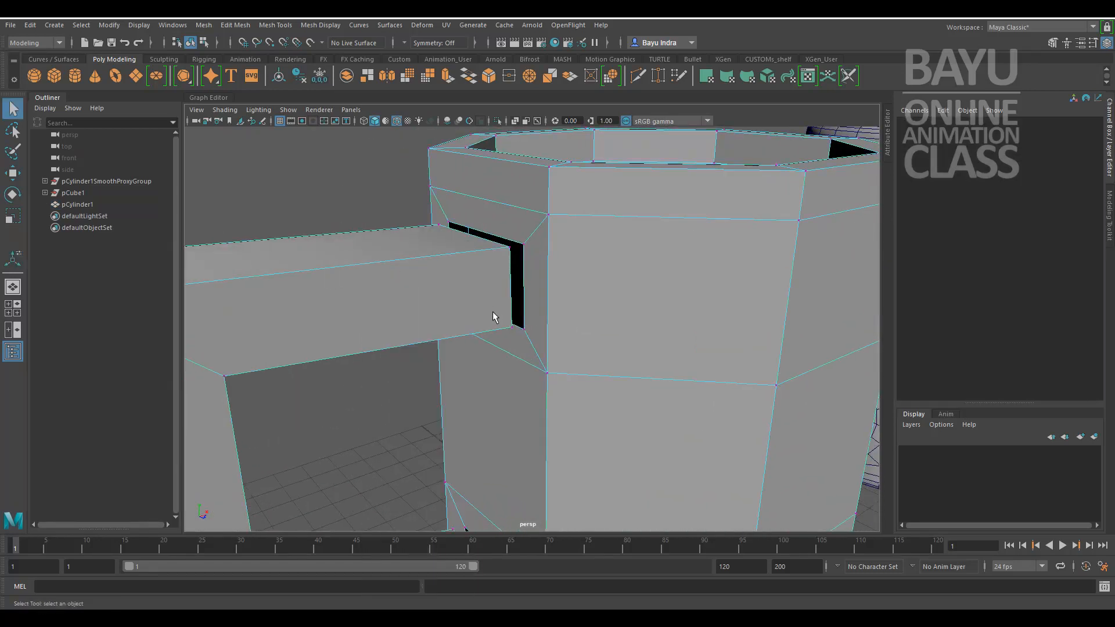
scroll(495, 253, up, 3)
alt+drag(495, 253, 510, 304)
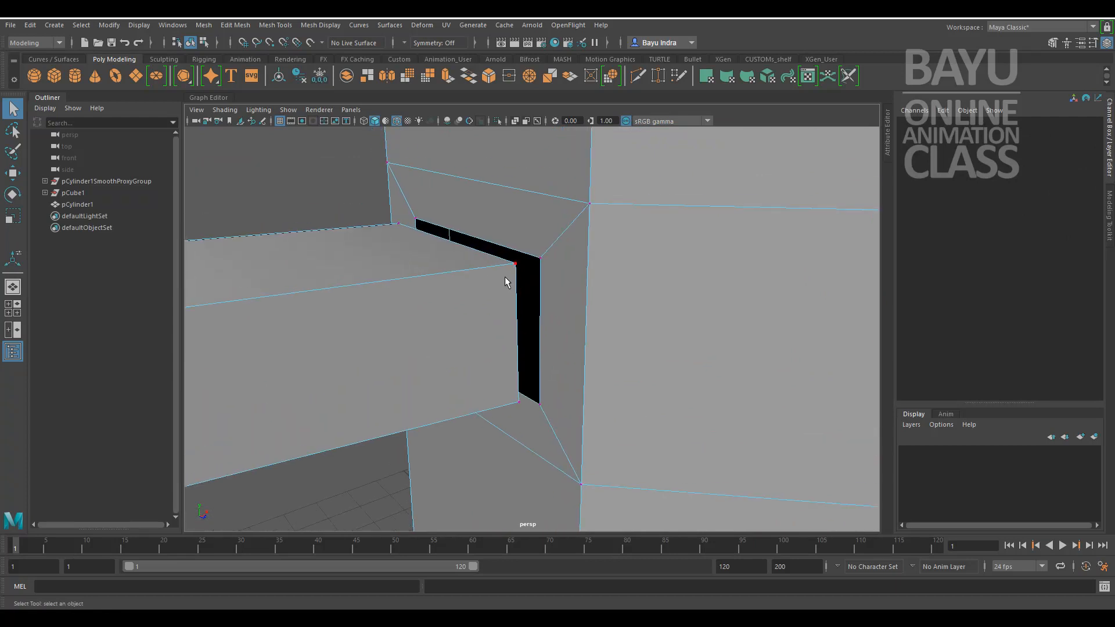
key(4)
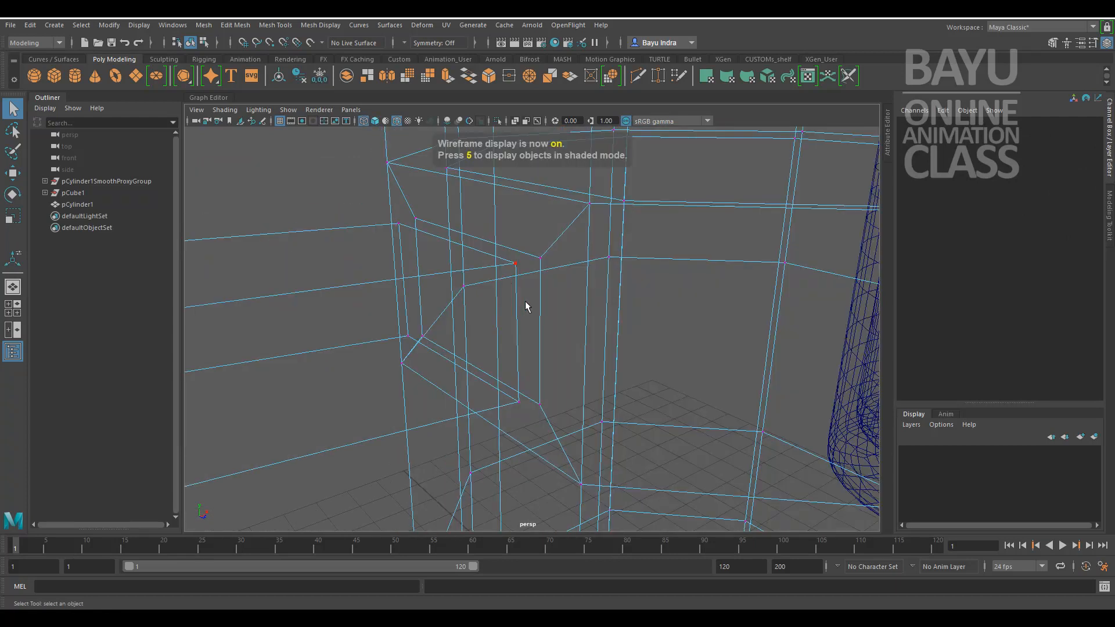
alt+drag(524, 301, 535, 304)
drag(563, 248, 520, 277)
drag(429, 208, 397, 243)
shift+drag(445, 320, 403, 361)
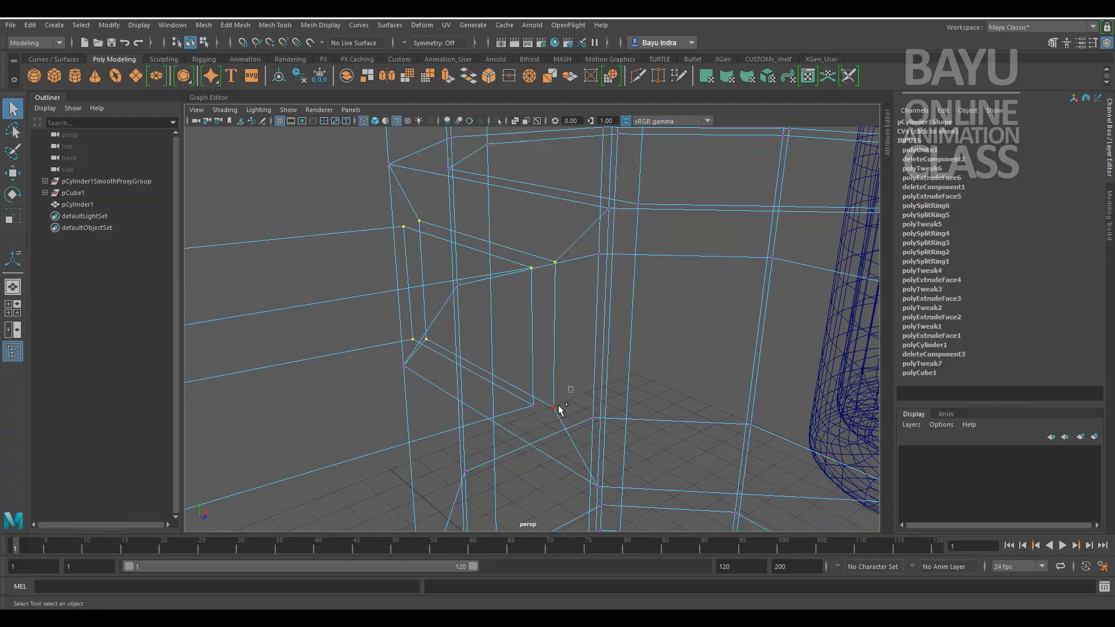
Extend the vertex selection to the lower arm's end and the cup hole beside it.
mouse_move(561, 404)
alt+mouse_down()
mouse_move(547, 242)
mouse_move(577, 373)
mouse_move(547, 339)
mouse_move(559, 411)
mouse_move(499, 381)
mouse_move(490, 391)
alt+mouse_up()
drag(401, 344, 480, 390)
alt+drag(478, 460, 464, 451)
shift+drag(396, 423, 463, 466)
alt+drag(465, 410, 476, 418)
scroll(476, 418, down, 8)
alt+middle_drag(513, 316, 467, 351)
alt+drag(468, 351, 493, 383)
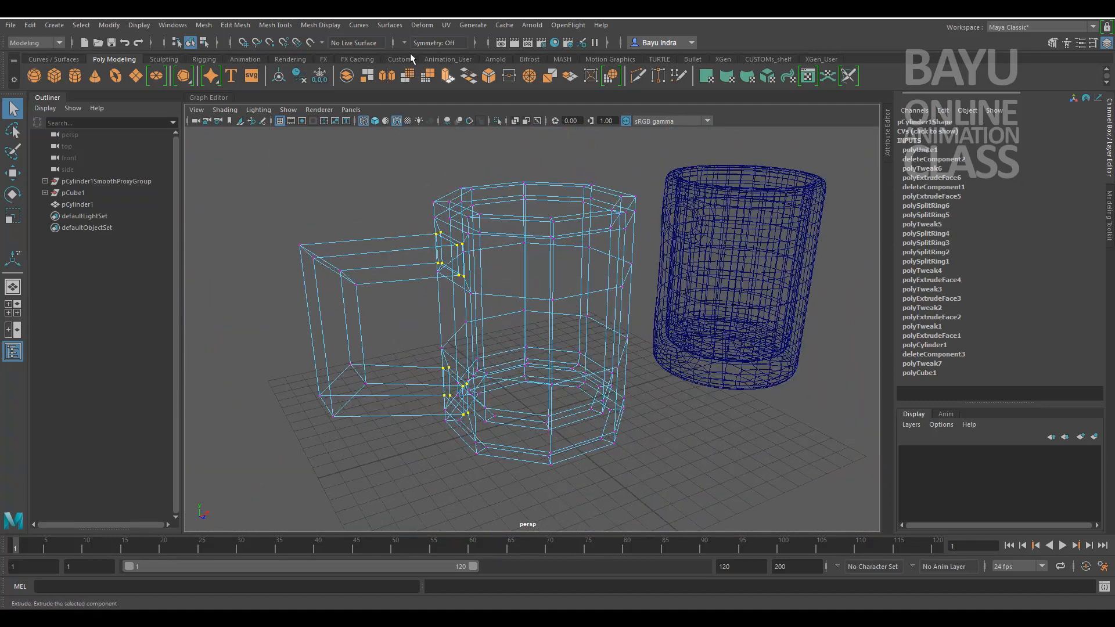
Merge the selected vertices where the handle arms meet the cup holes.
click(241, 27)
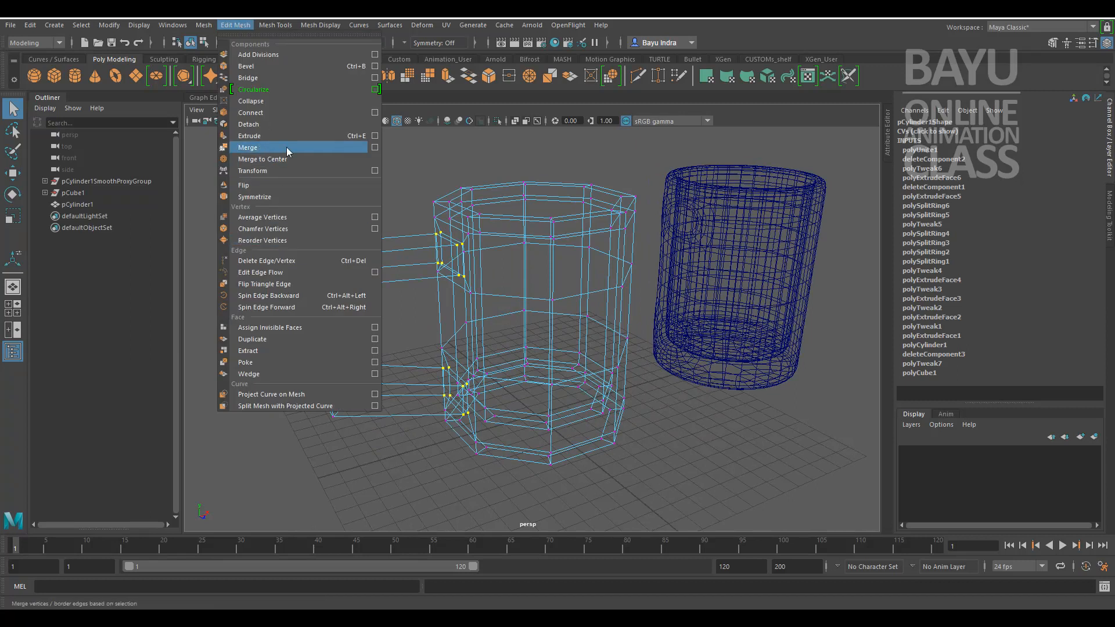
click(350, 150)
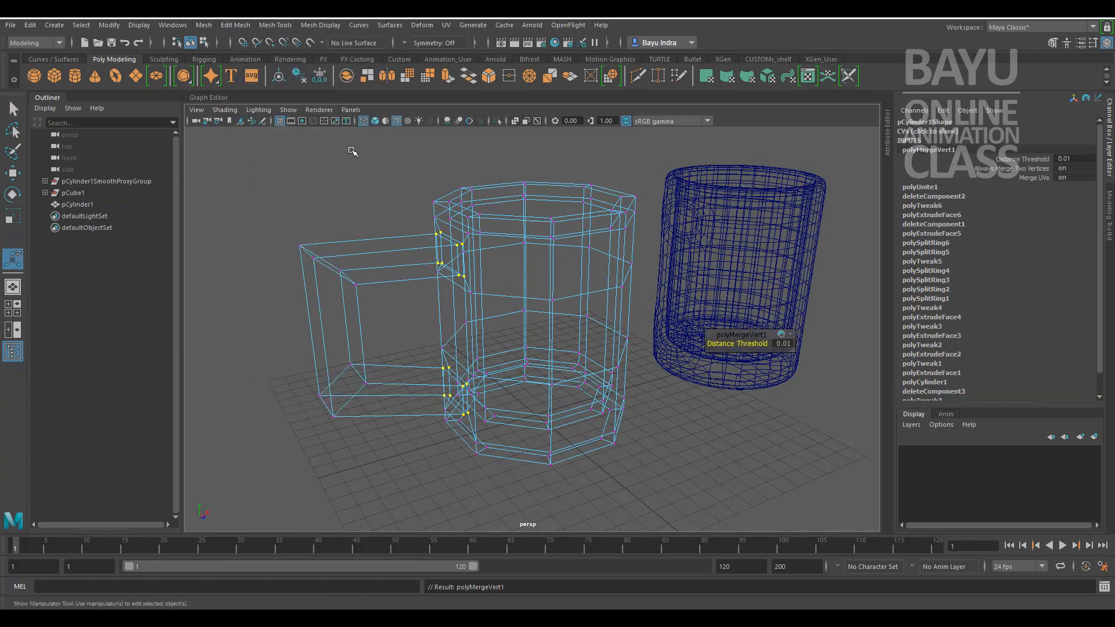
scroll(539, 385, up, 2)
scroll(538, 385, up, 2)
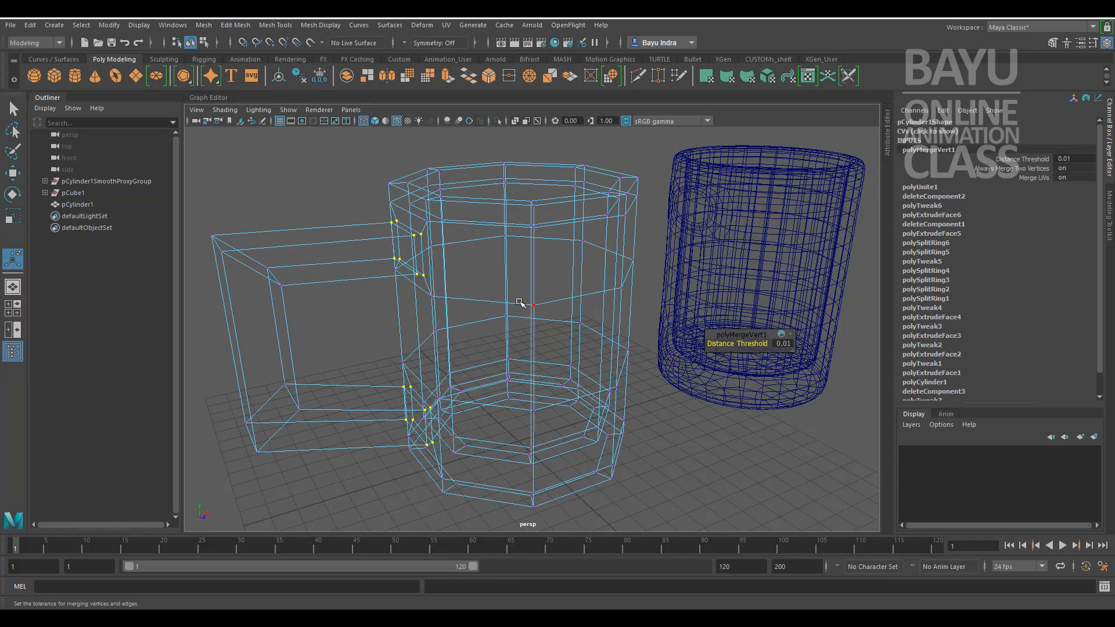
Try a merge distance threshold of 5.
click(784, 344)
text(5)
key(Return)
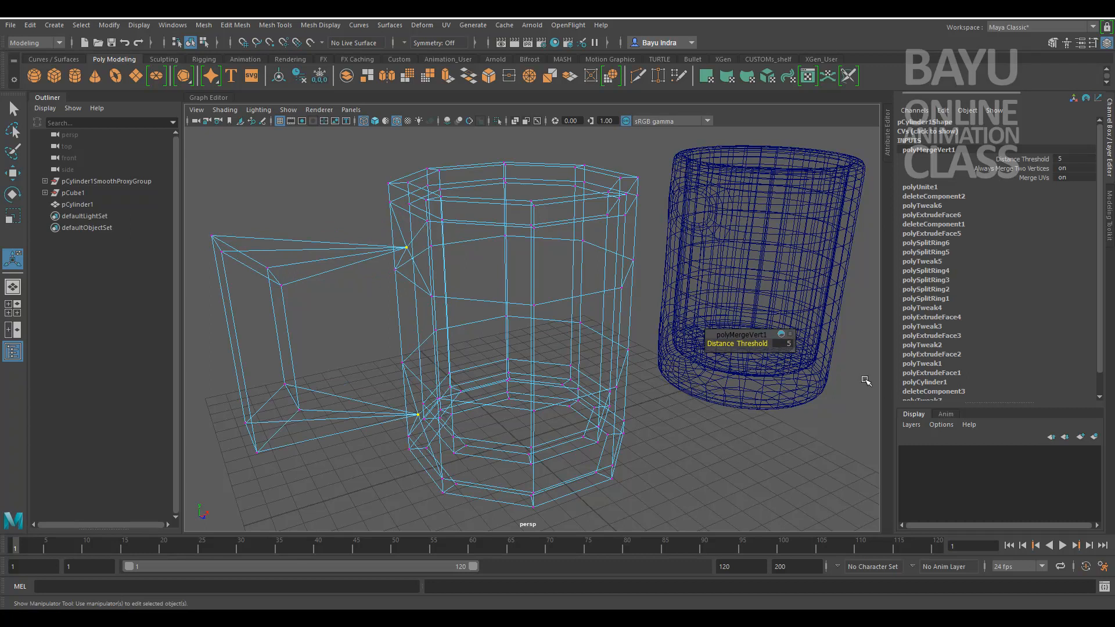
Set the merge distance threshold to 0.5 and return the mug to object mode with shaded display.
click(783, 343)
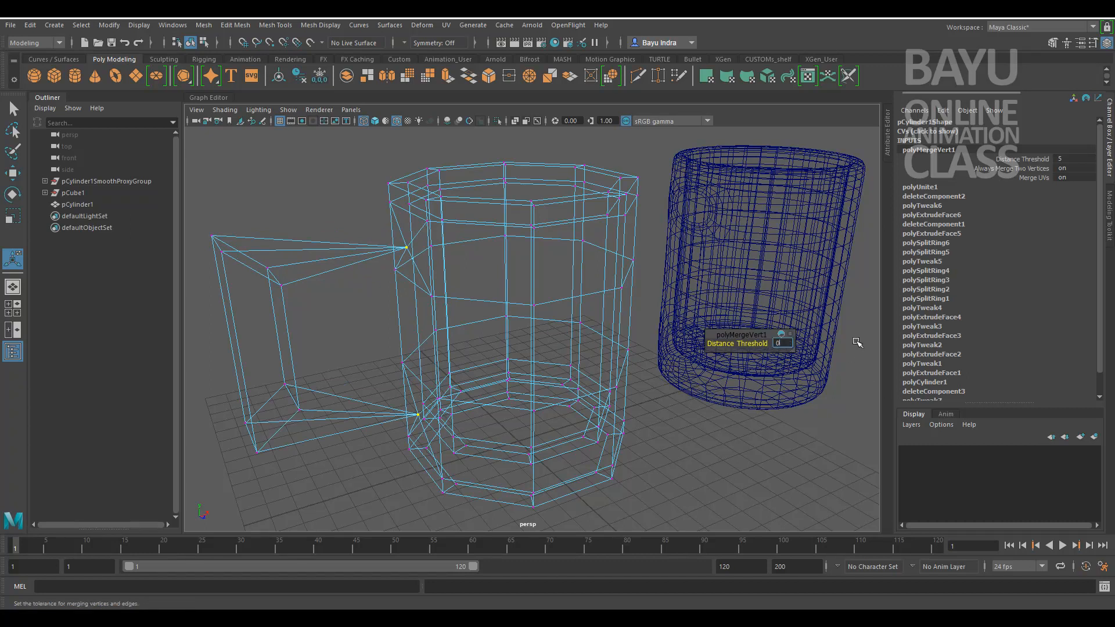
key(Return)
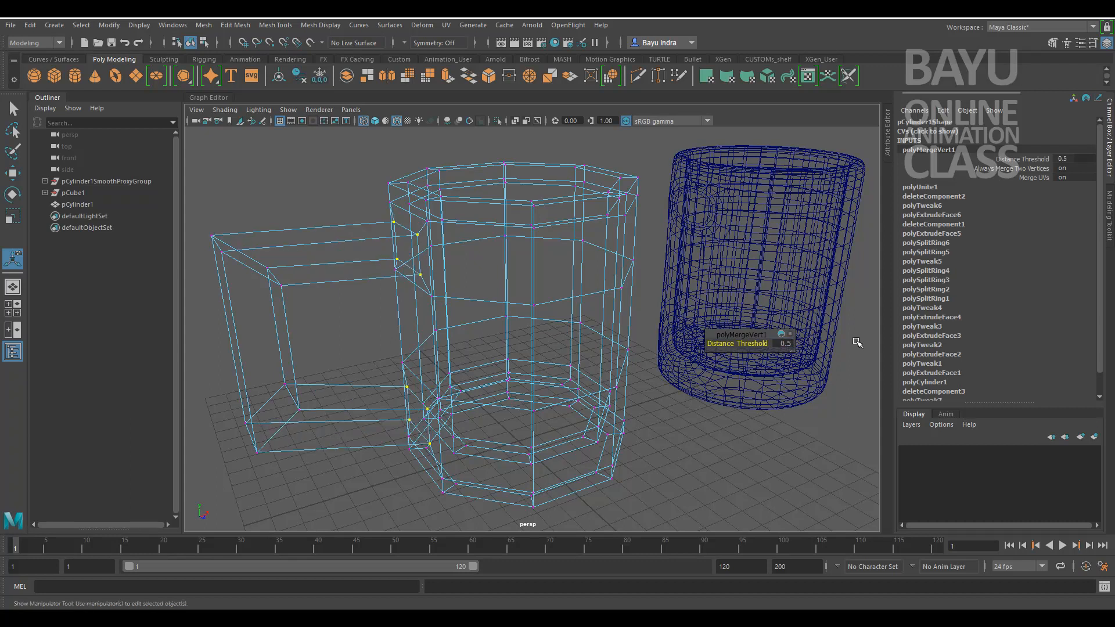
alt+drag(409, 362, 455, 342)
click(456, 343)
right_drag(476, 243, 522, 231)
key(a)
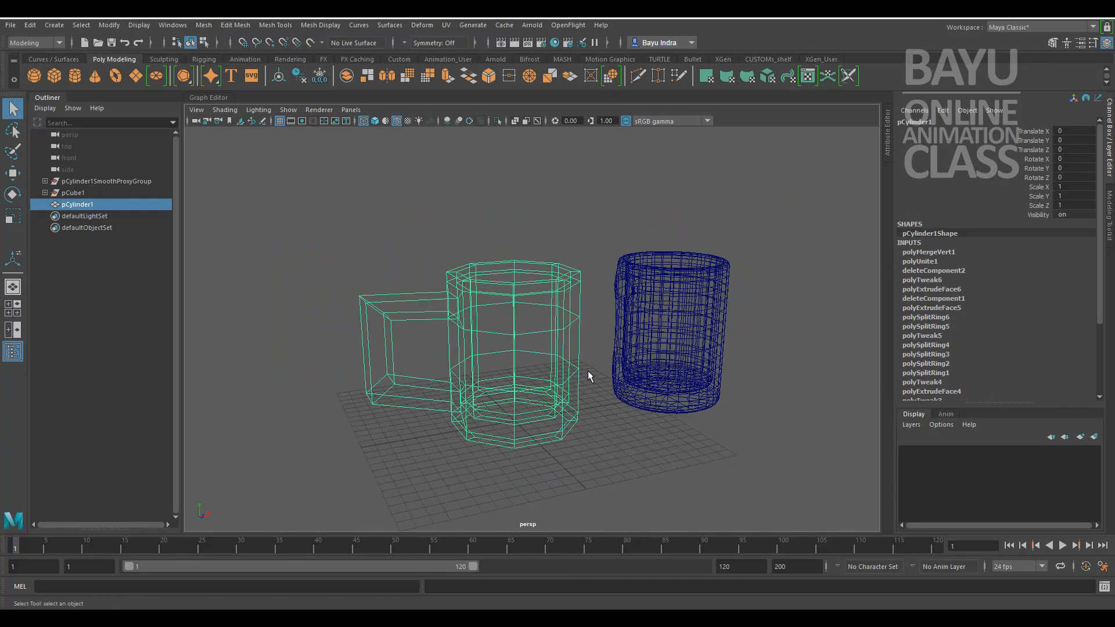
key(5)
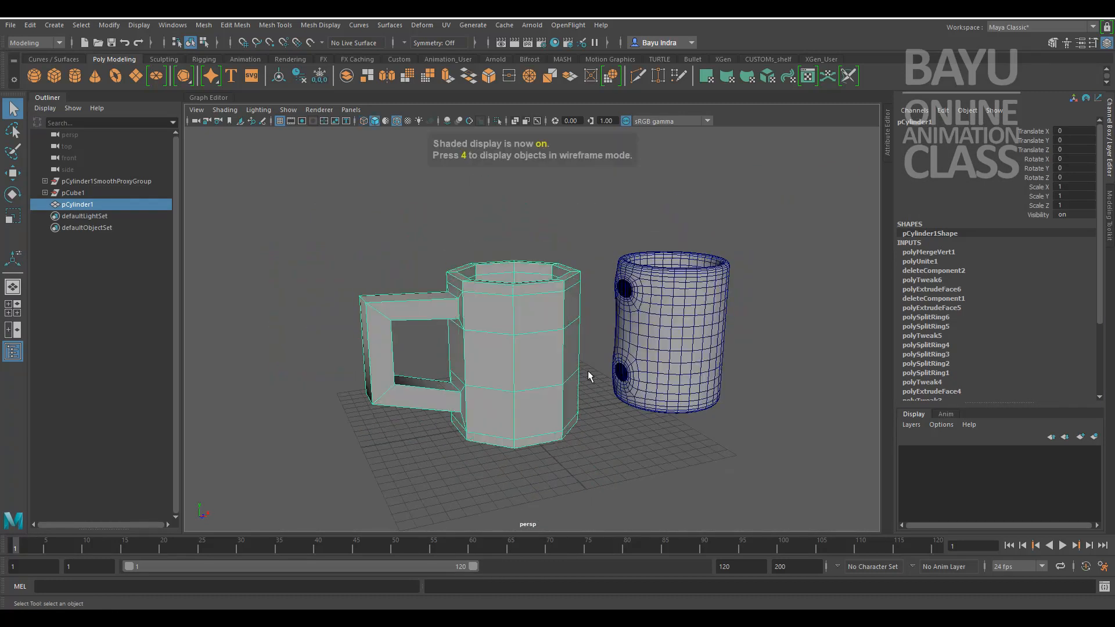
Delete the old smooth cup without a handle that stands beside the low-poly mug.
scroll(614, 377, up, 4)
alt+drag(615, 376, 586, 364)
alt+middle_drag(675, 393, 609, 384)
alt+drag(609, 384, 637, 437)
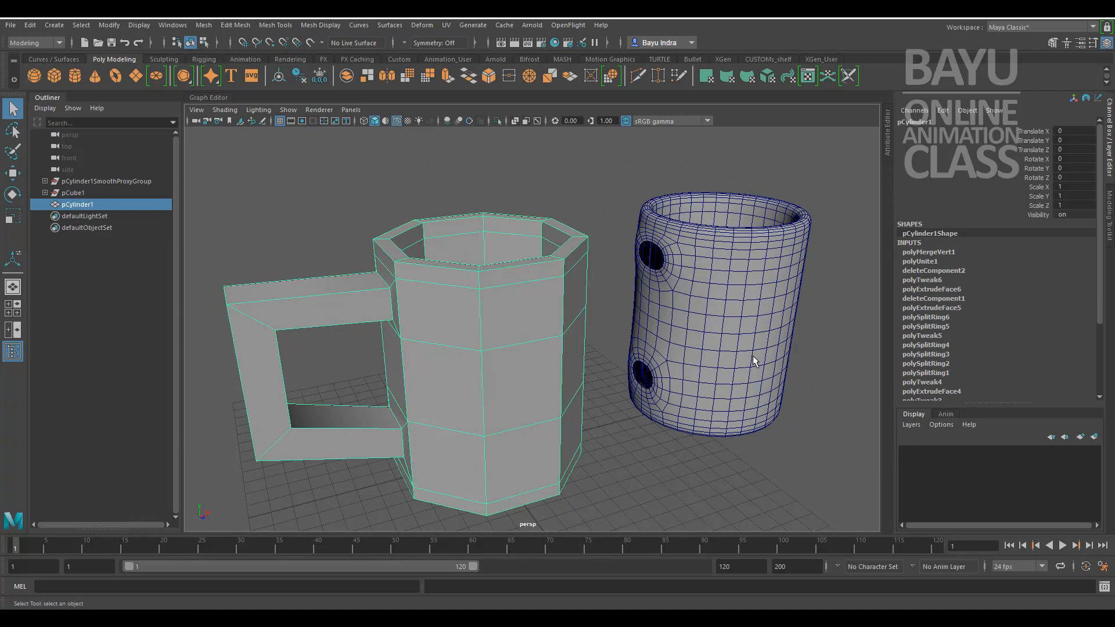
click(721, 352)
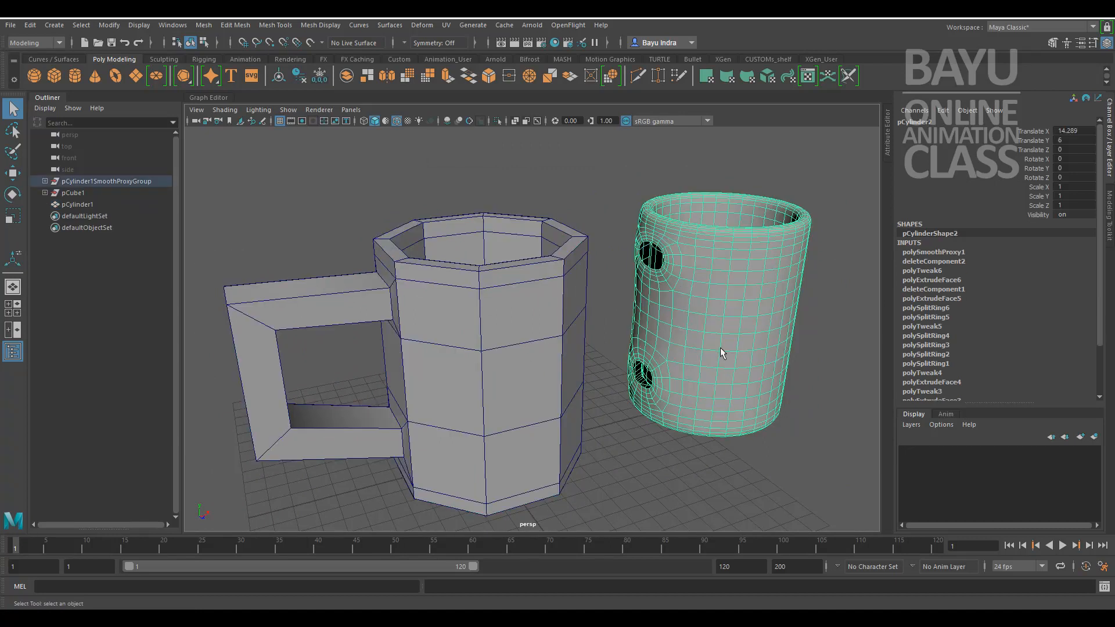
key(Delete)
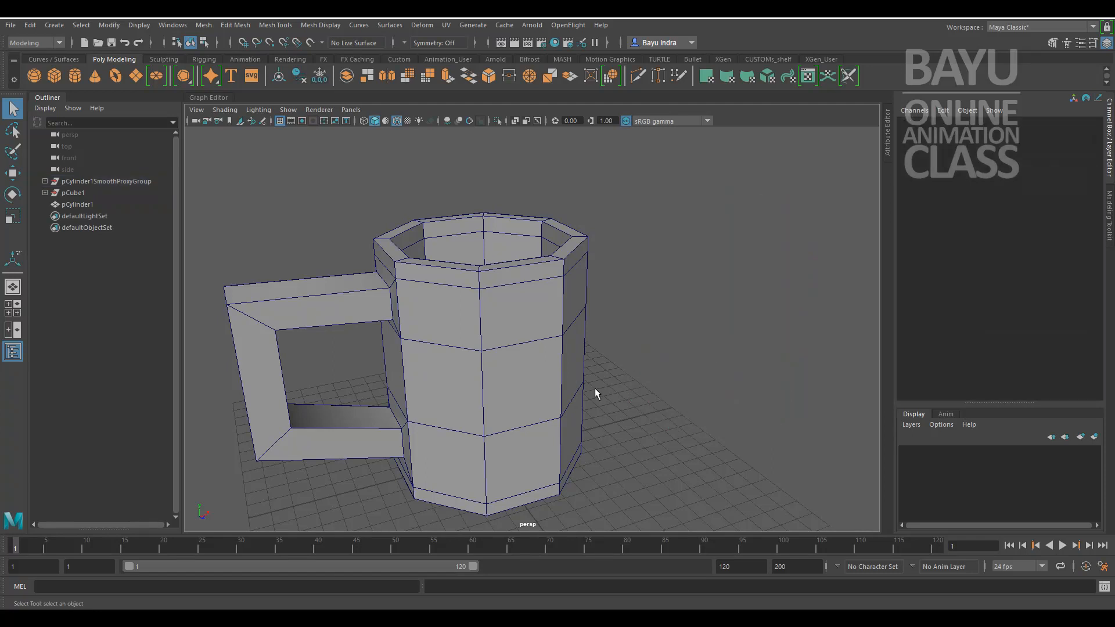
Create a Subdiv Proxy smooth version of the low-poly mug with its merged handle.
click(504, 399)
key(f)
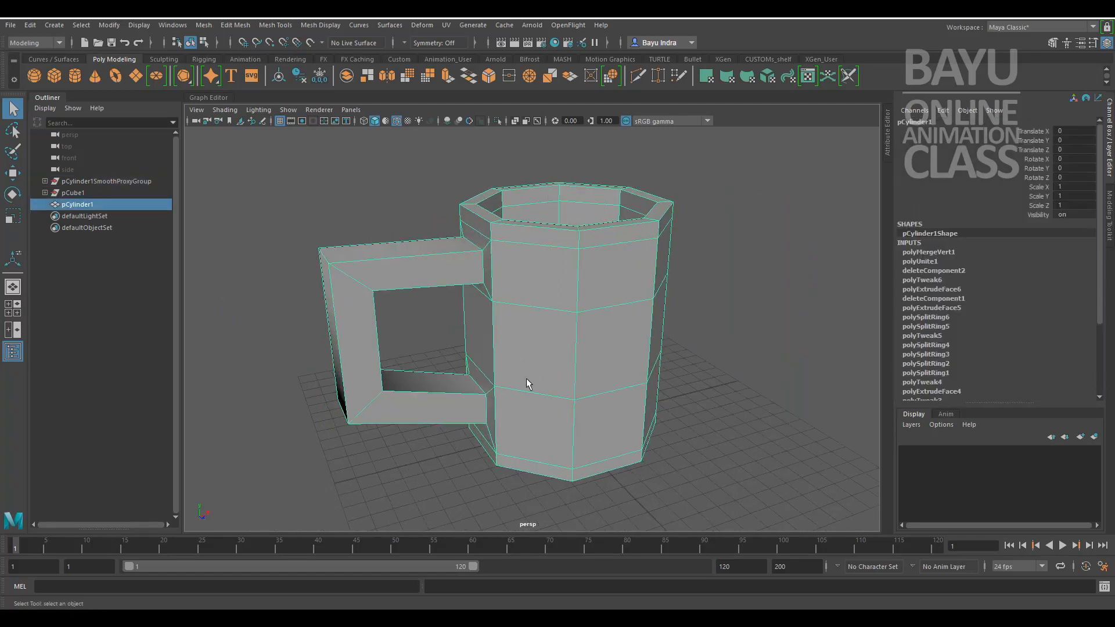
click(203, 25)
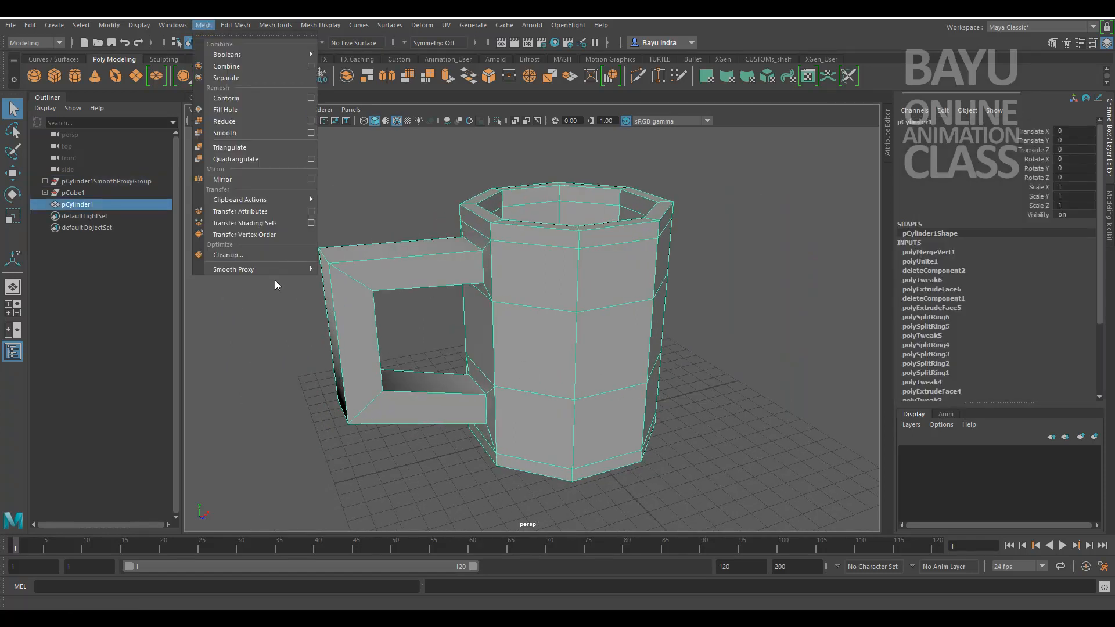
mouse_move(274, 273)
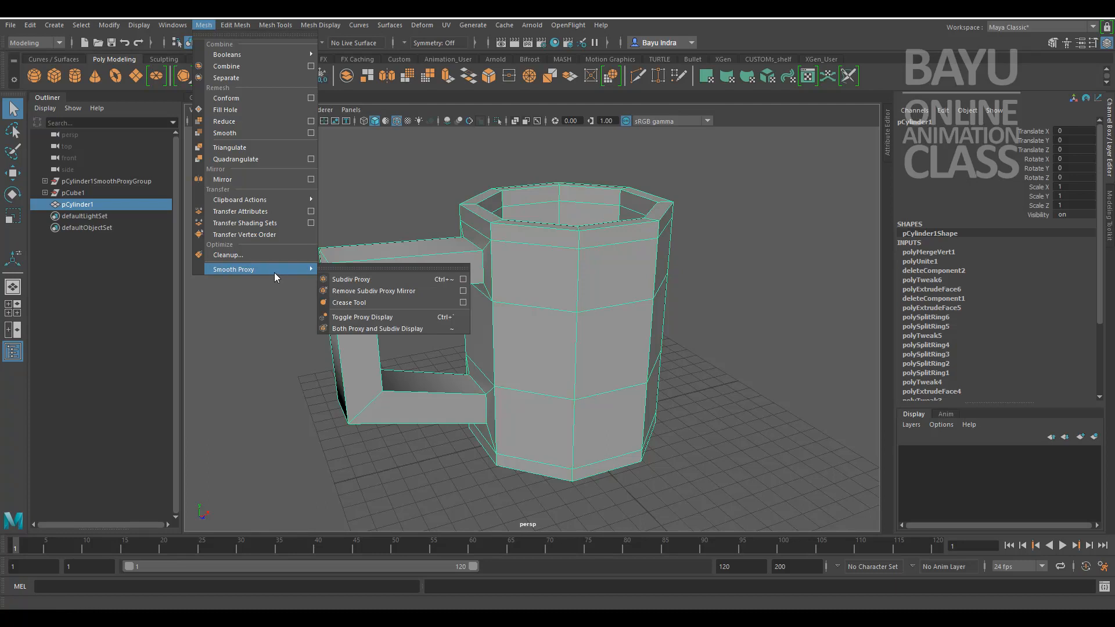
click(382, 281)
Move the smooth mug along X to about 17.943, clear of the low-poly mug.
click(574, 204)
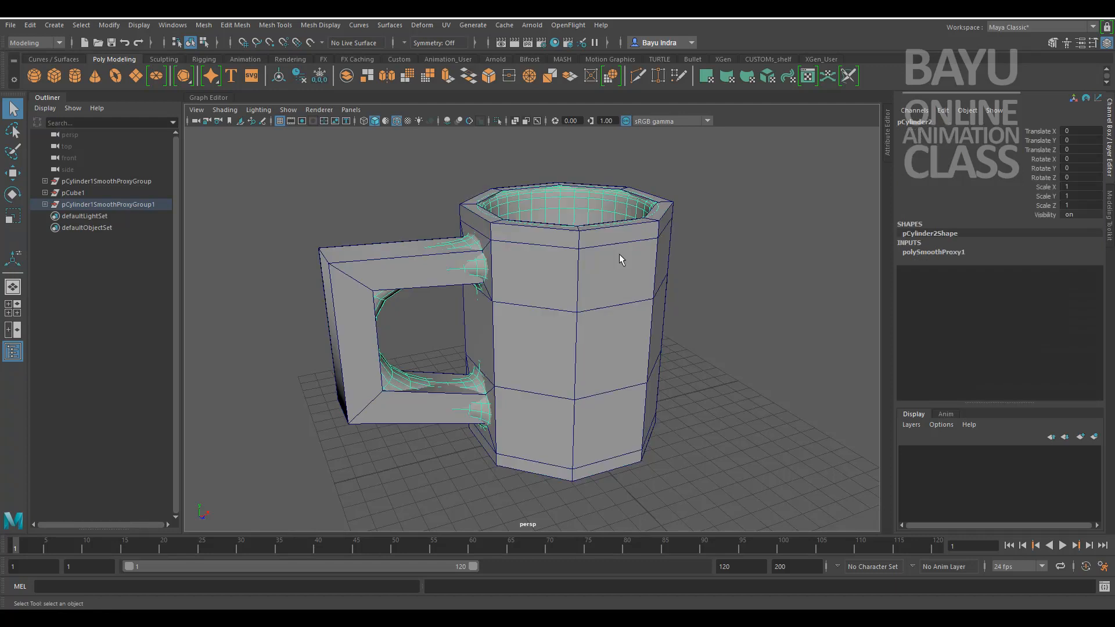
alt+drag(705, 388, 533, 389)
key(w)
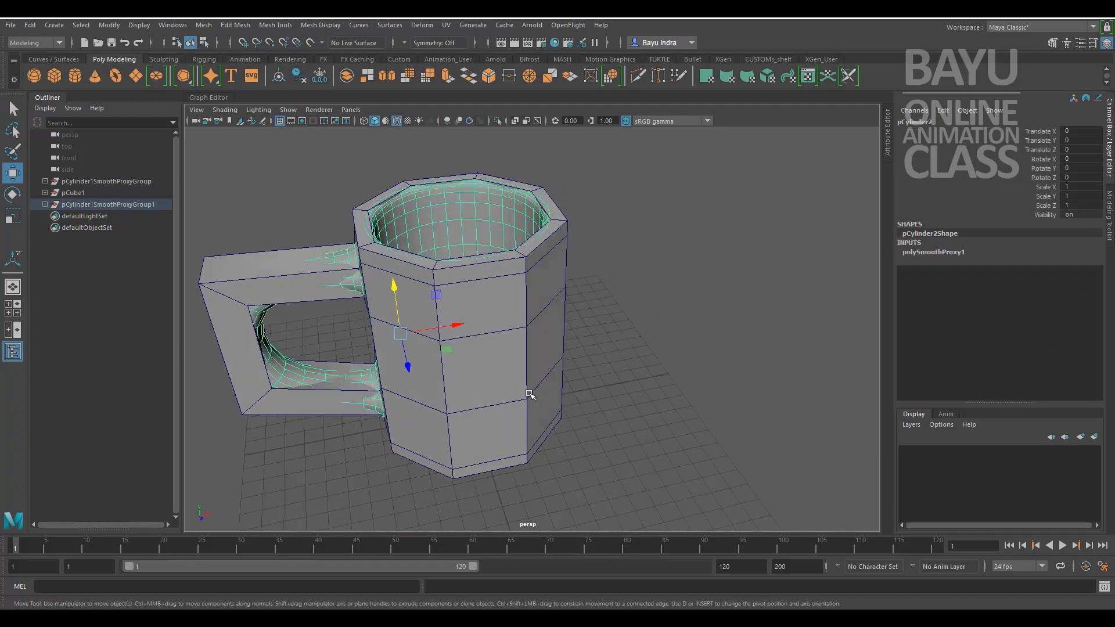
drag(454, 327, 646, 346)
alt+middle_drag(463, 332, 587, 332)
alt+drag(435, 325, 454, 318)
alt+middle_drag(413, 313, 415, 318)
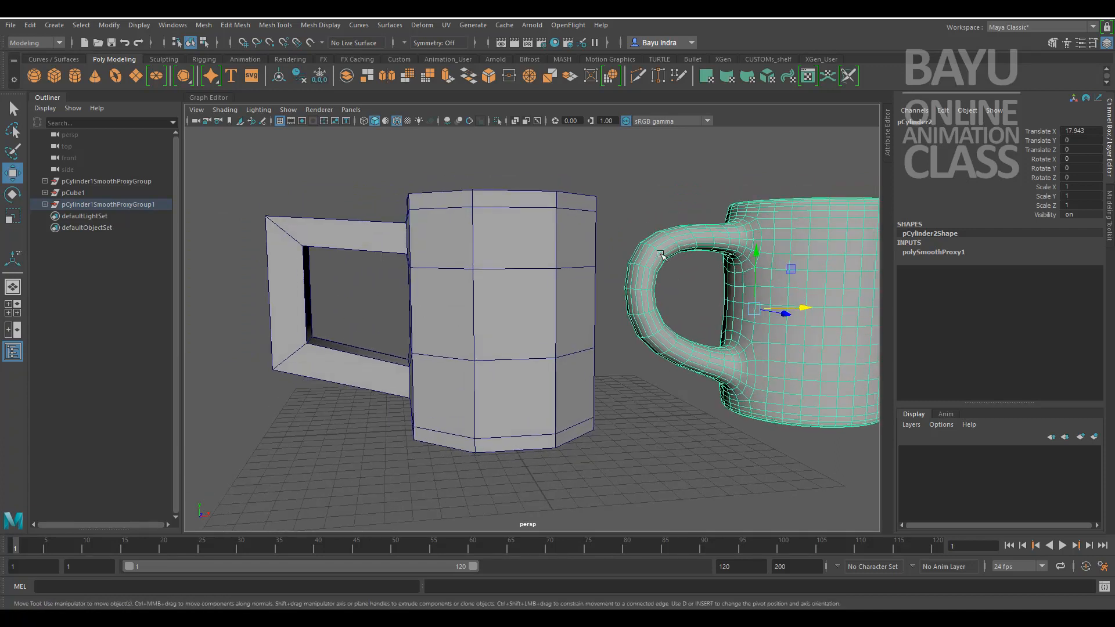
Insert an edge loop around the low-poly handle's upper arm near its outer corner.
alt+middle_drag(576, 323, 572, 343)
alt+drag(572, 344, 384, 266)
click(384, 266)
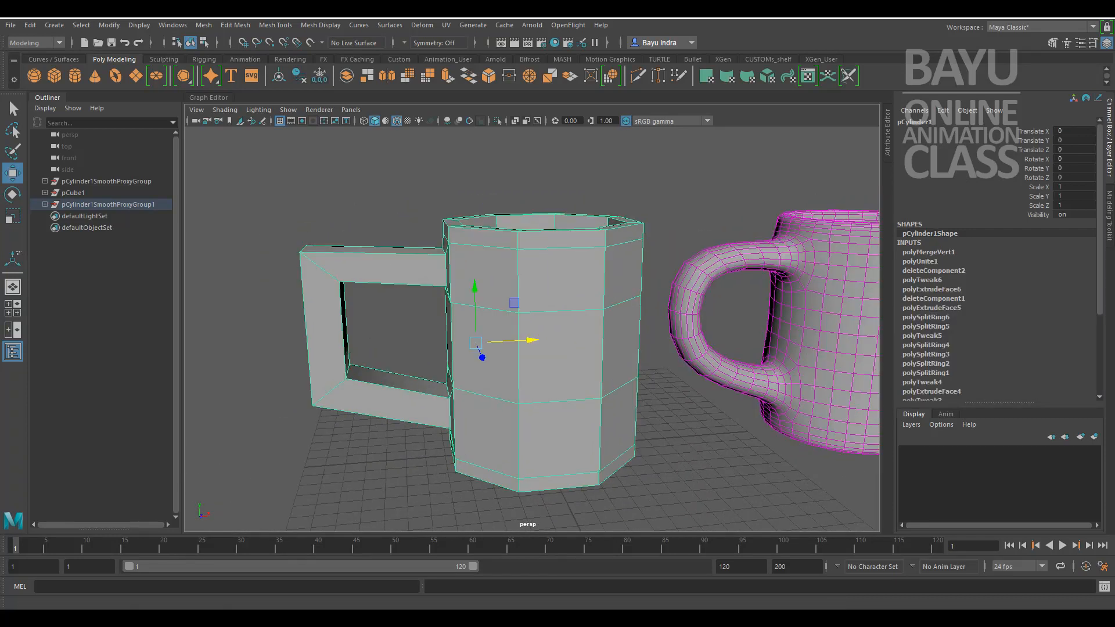
click(276, 24)
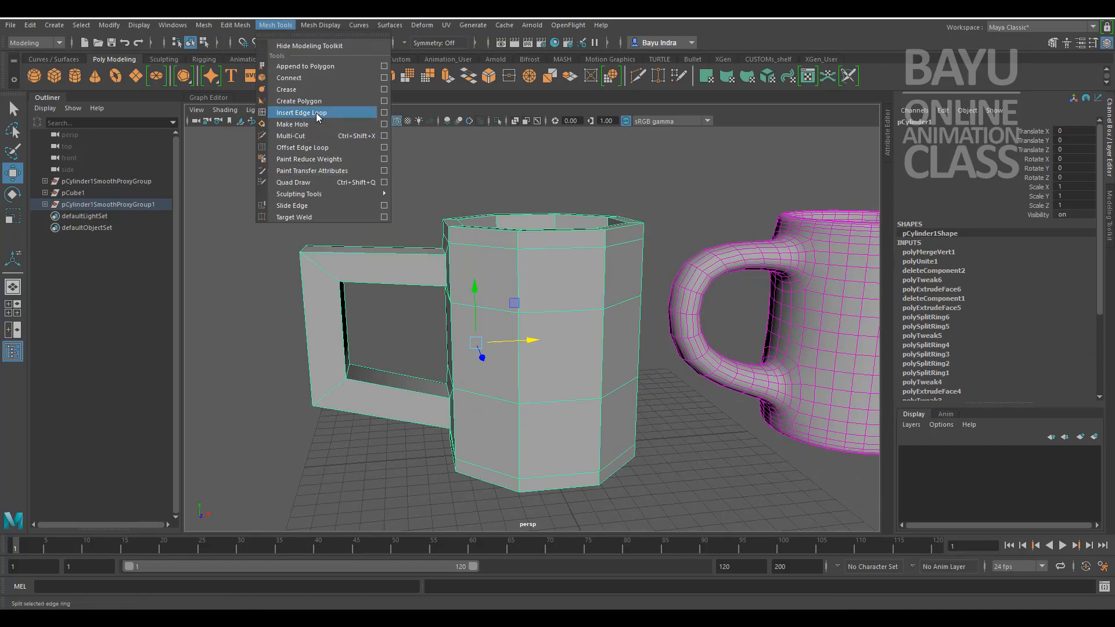
click(318, 112)
alt+drag(336, 333, 342, 315)
drag(374, 276, 357, 275)
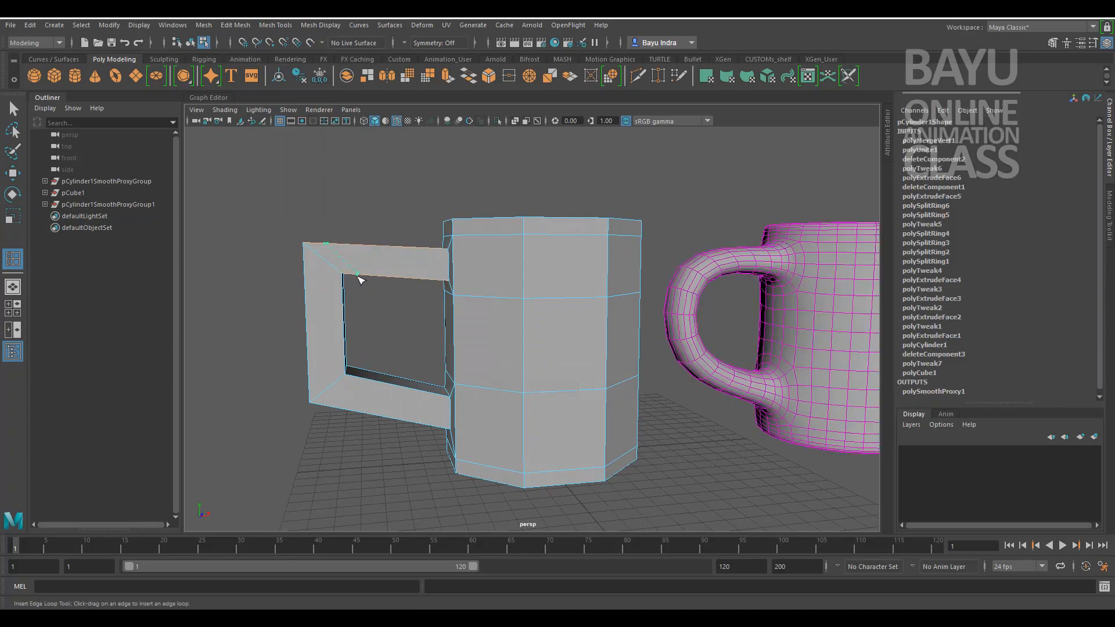
click(360, 279)
Move the selected edge loop down and toward the cup to chamfer the handle's upper outer corner.
alt+drag(368, 330, 602, 335)
alt+drag(376, 349, 371, 364)
key(w)
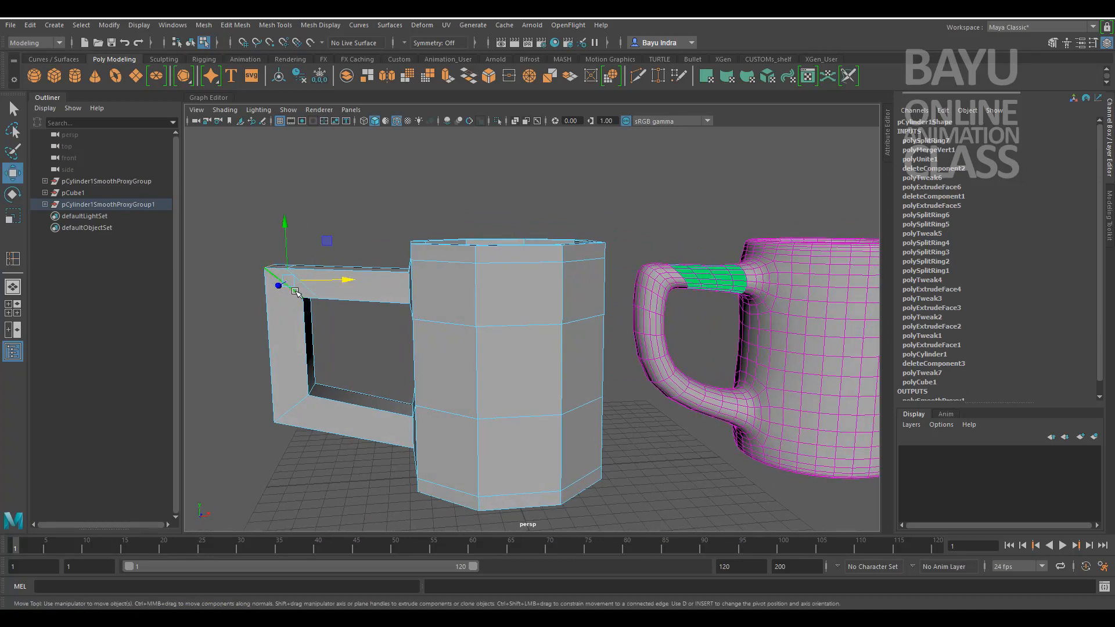
alt+drag(321, 347, 325, 343)
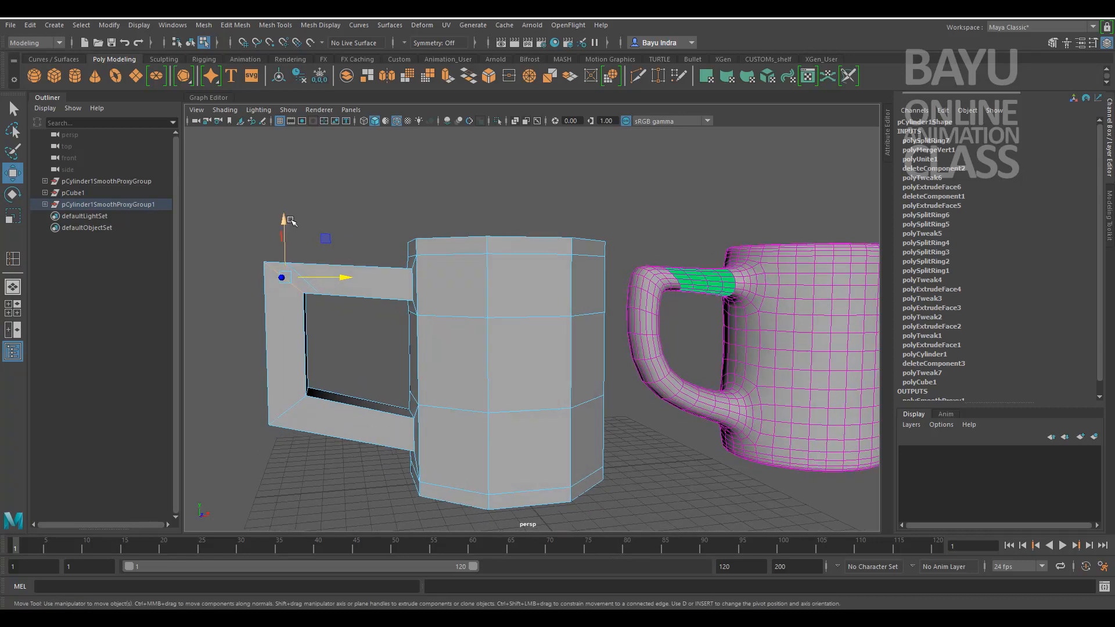
drag(287, 219, 284, 232)
drag(303, 279, 352, 278)
alt+middle_drag(700, 386, 627, 355)
alt+drag(627, 354, 500, 366)
alt+middle_drag(354, 362, 424, 353)
alt+drag(424, 354, 432, 355)
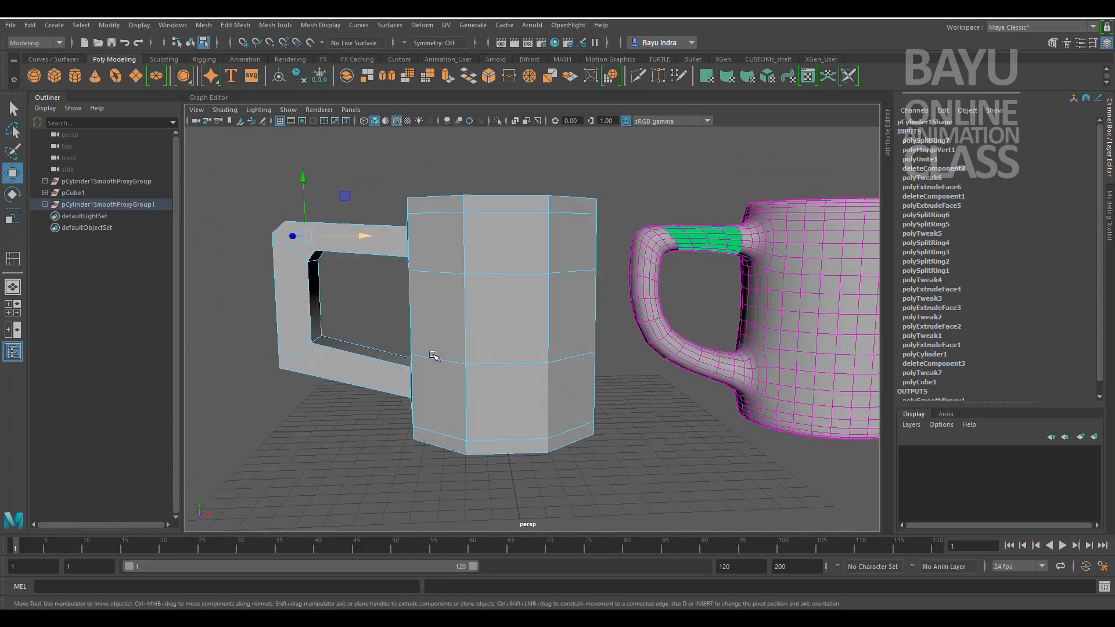
Move all vertices of the handle's outer upright toward the cup to shorten the handle, and return to object mode.
right_drag(301, 263, 303, 311)
right_drag(244, 271, 244, 271)
drag(198, 175, 338, 399)
drag(356, 294, 389, 314)
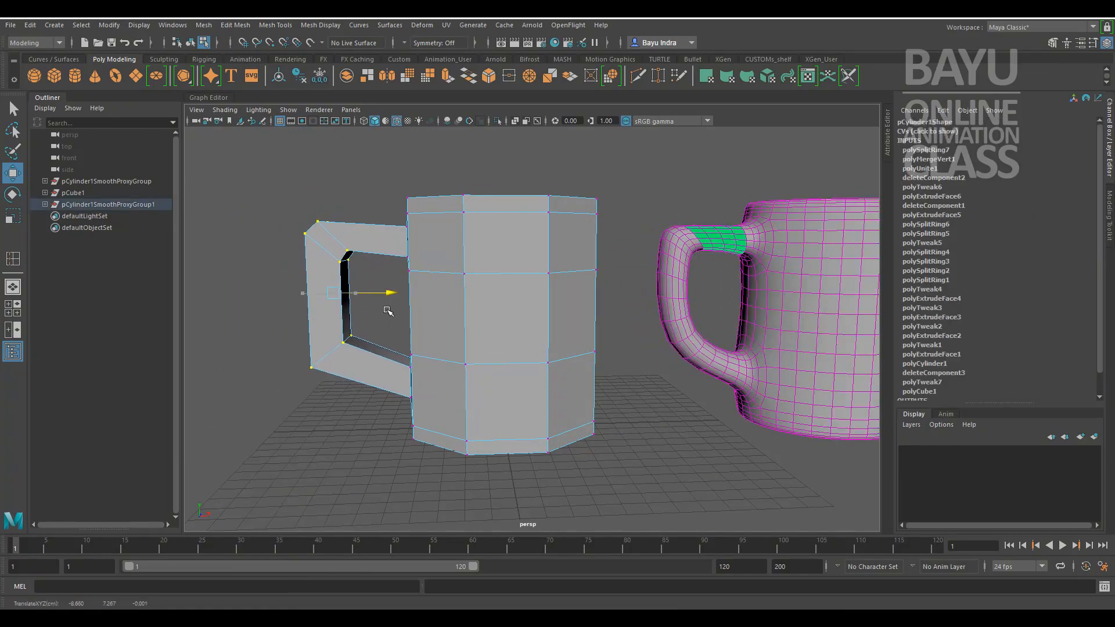
alt+drag(647, 340, 669, 361)
alt+drag(571, 256, 595, 330)
alt+middle_drag(597, 331, 628, 378)
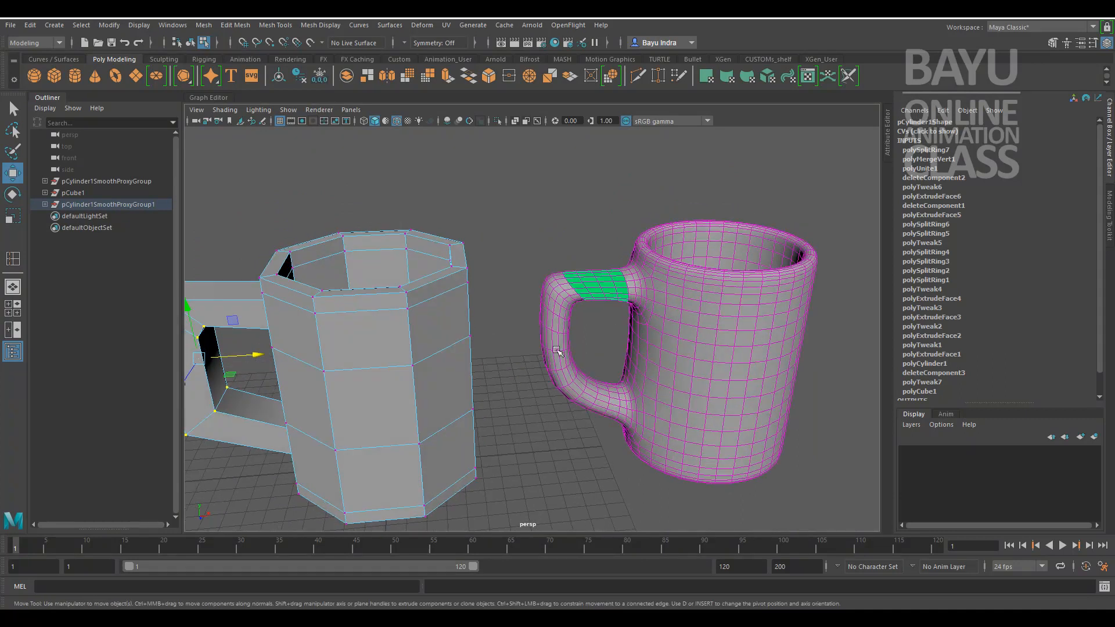
right_drag(431, 263, 492, 248)
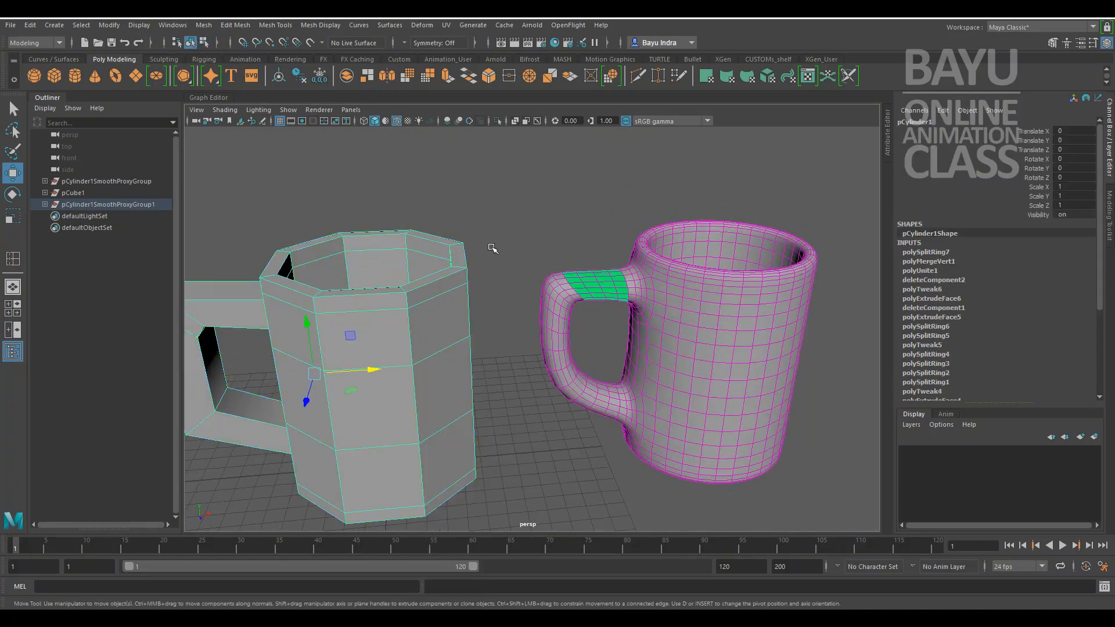
click(528, 276)
Assign the existing lambert1 material to the whole smooth mug and deselect it.
alt+middle_drag(676, 369, 639, 358)
alt+drag(638, 357, 637, 355)
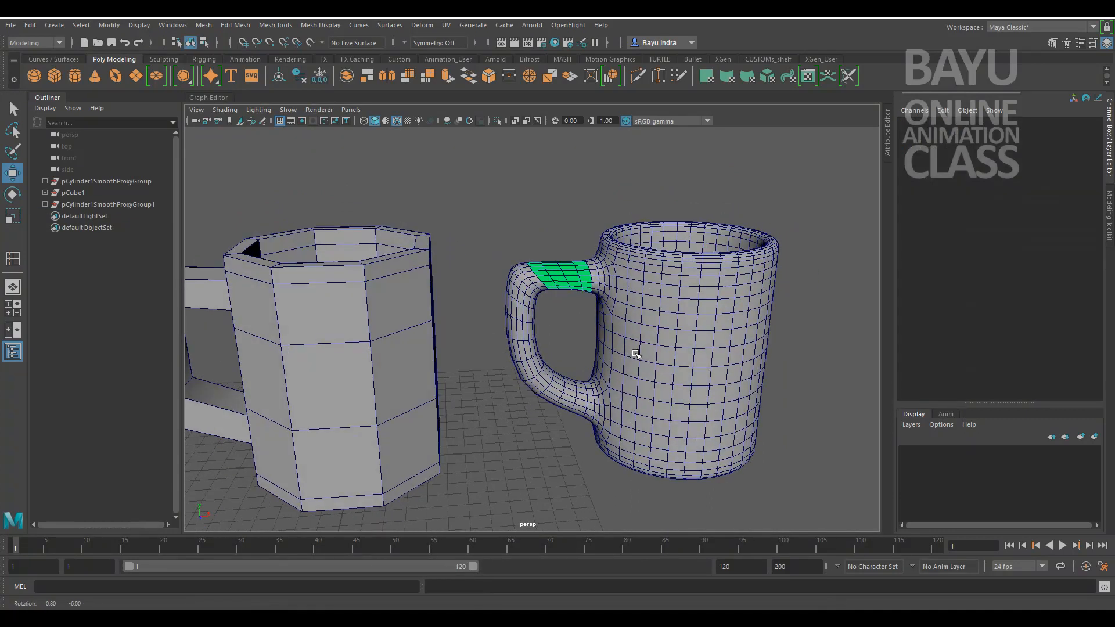
click(638, 325)
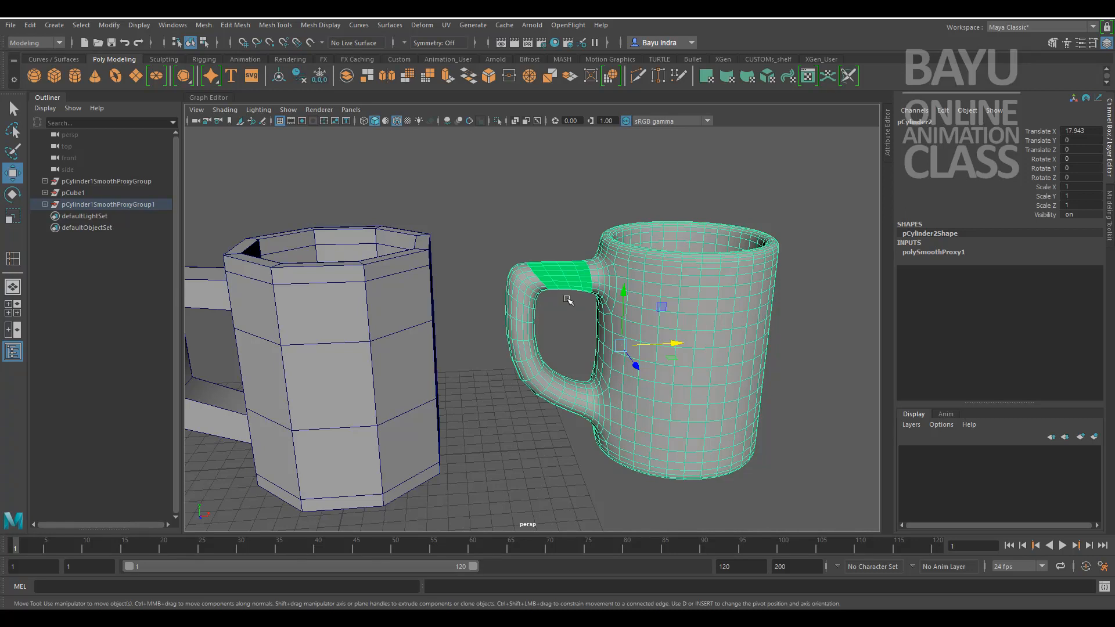
alt+drag(649, 413, 596, 416)
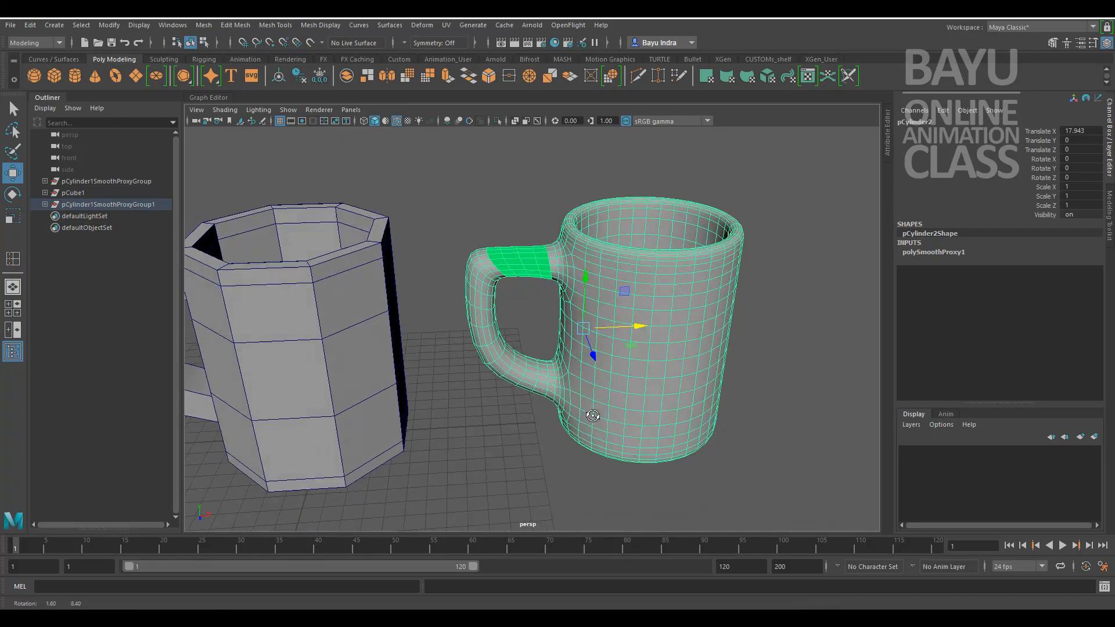
scroll(685, 340, up, 3)
right_click(694, 258)
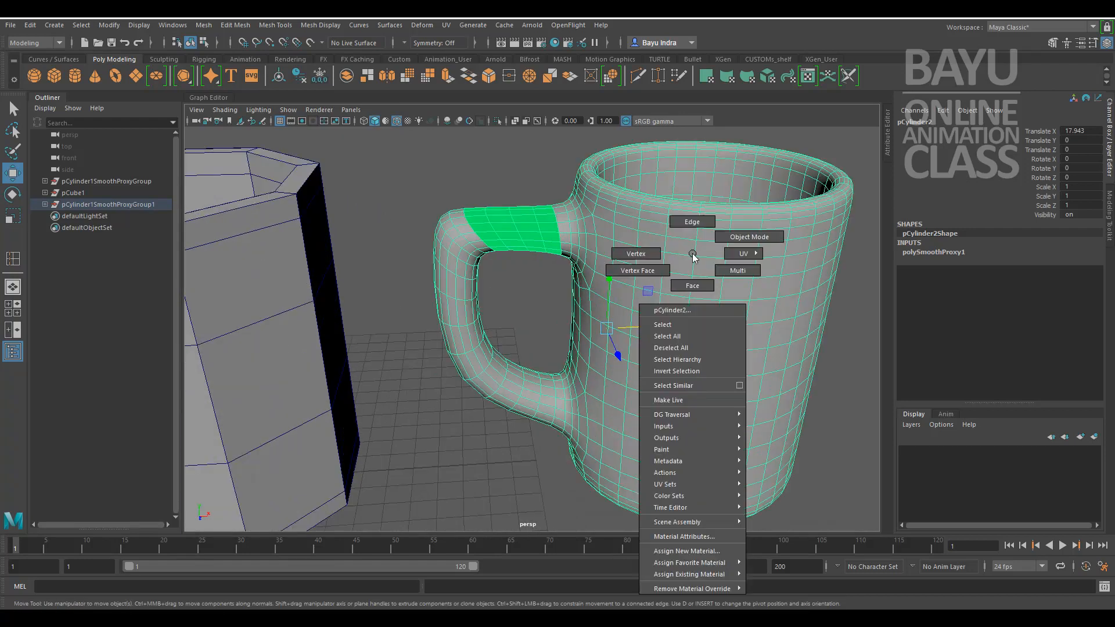
mouse_move(678, 576)
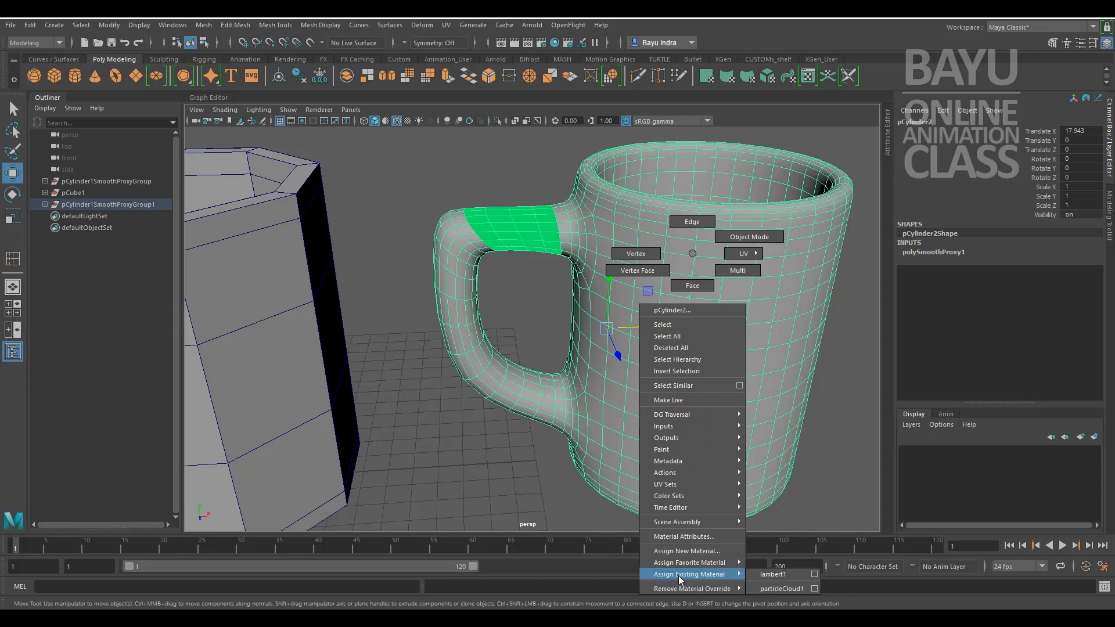
click(770, 573)
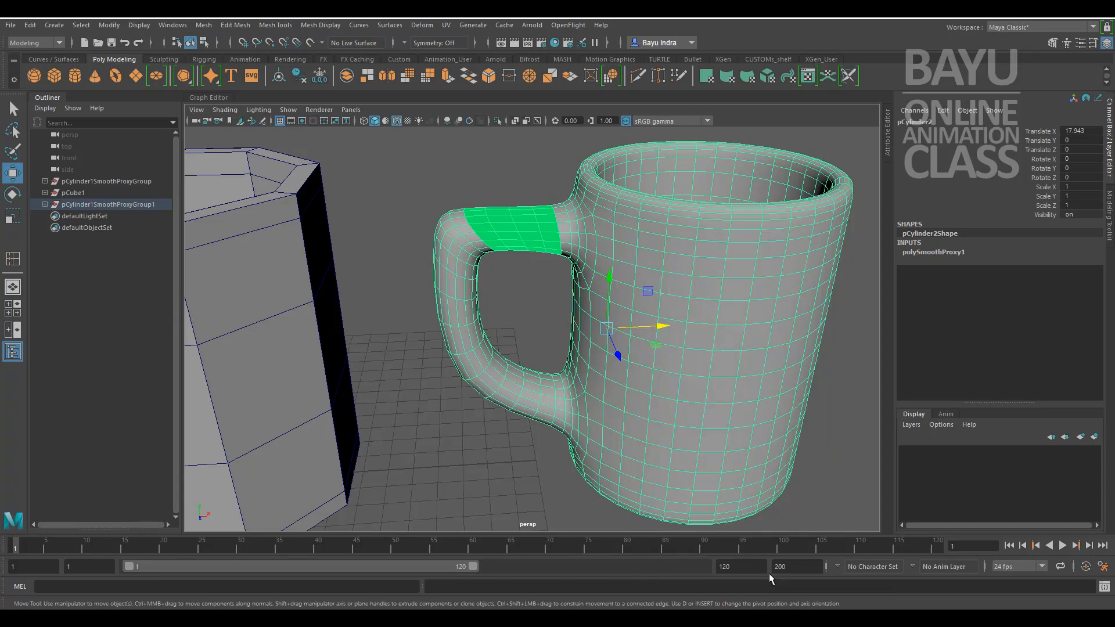
click(464, 402)
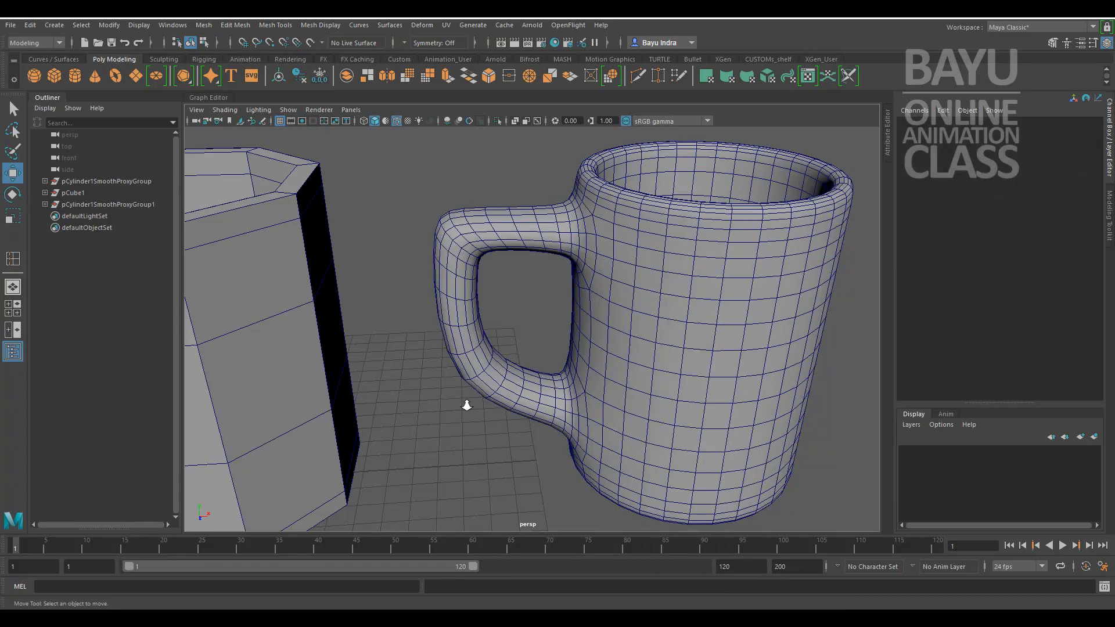
scroll(464, 403, down, 5)
alt+middle_drag(556, 457, 623, 463)
mouse_move(625, 467)
alt+mouse_down()
mouse_move(587, 428)
mouse_move(601, 401)
mouse_move(602, 490)
mouse_move(577, 411)
mouse_move(546, 445)
mouse_move(639, 448)
mouse_move(627, 455)
alt+mouse_up()
alt+middle_drag(627, 455, 604, 430)
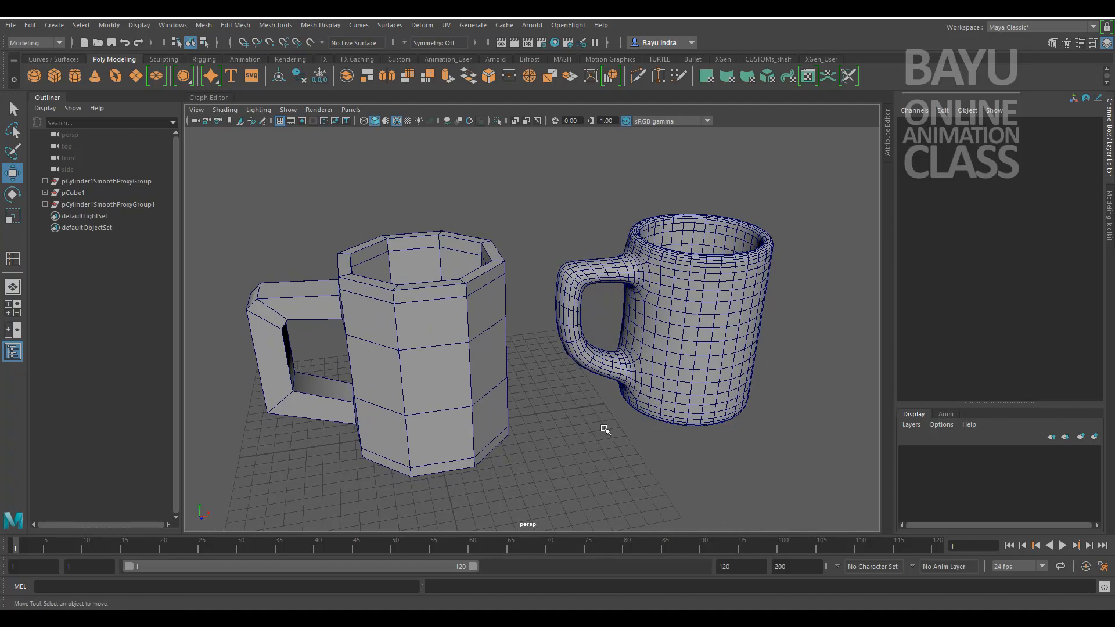